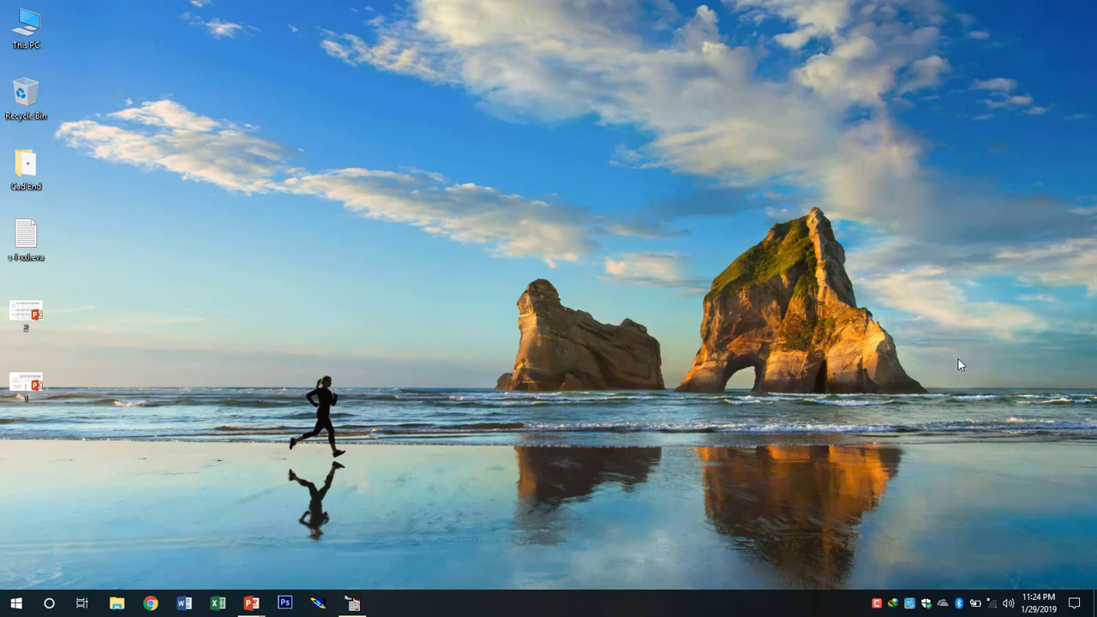
Open the Cad End pattern file from the Cad End folder and maximize Modaris.
double_click(17, 168)
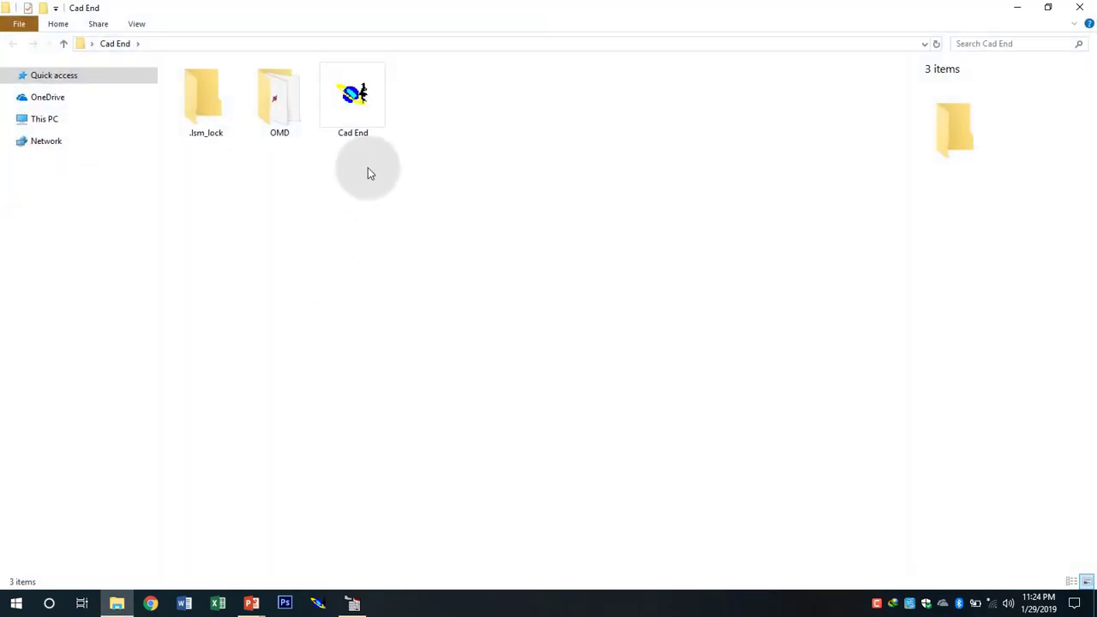
double_click(351, 96)
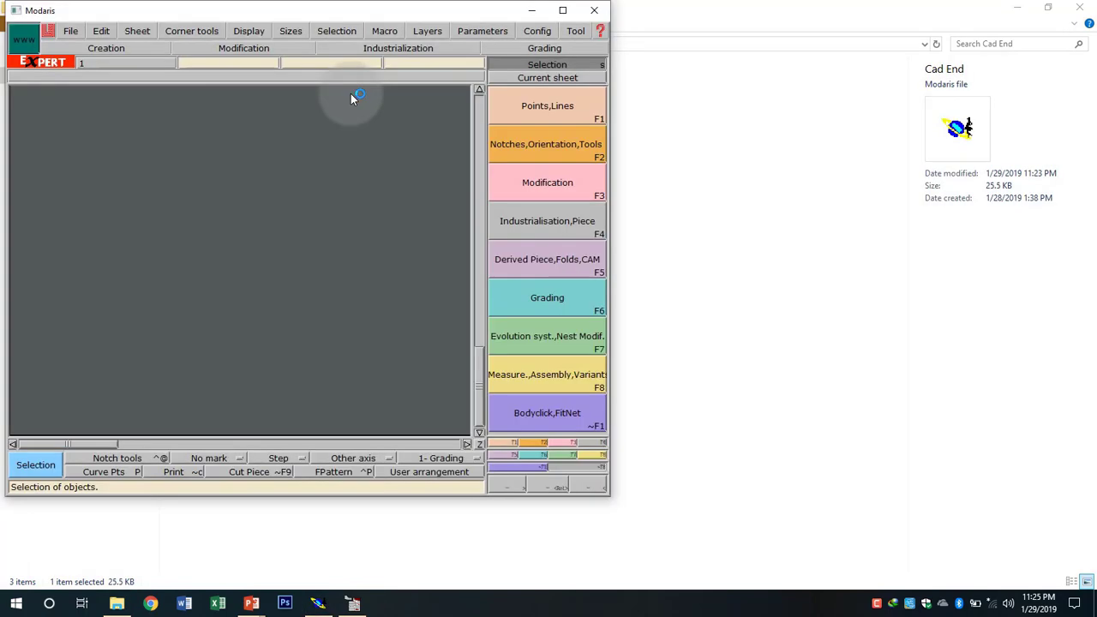
left_click(562, 10)
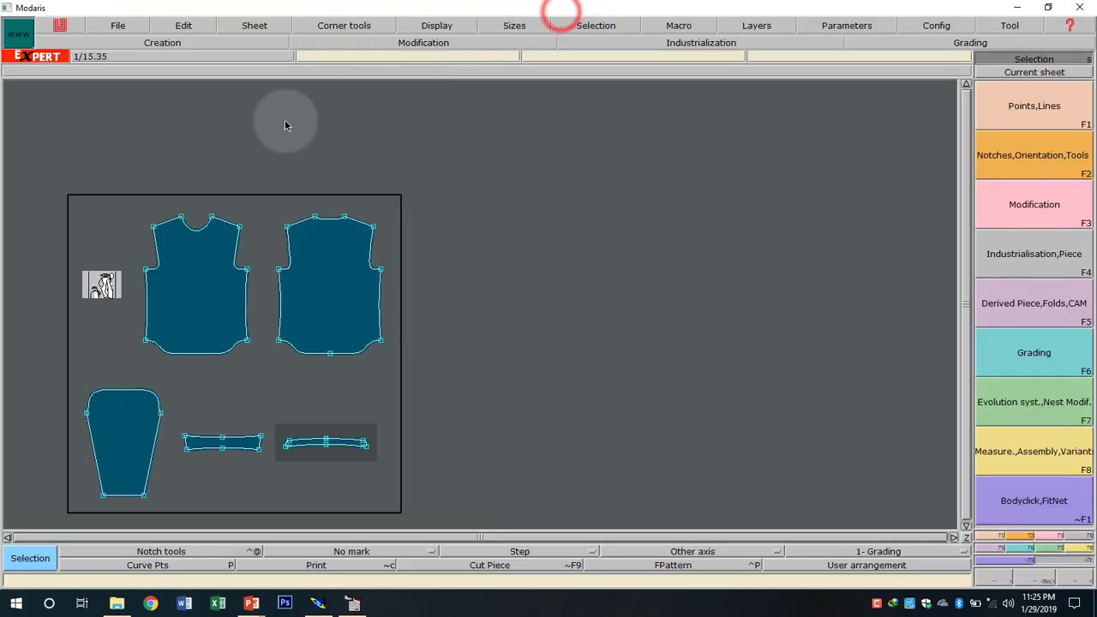
Turn on Display > Sizes and Display > Title block for the pieces.
left_click(437, 24)
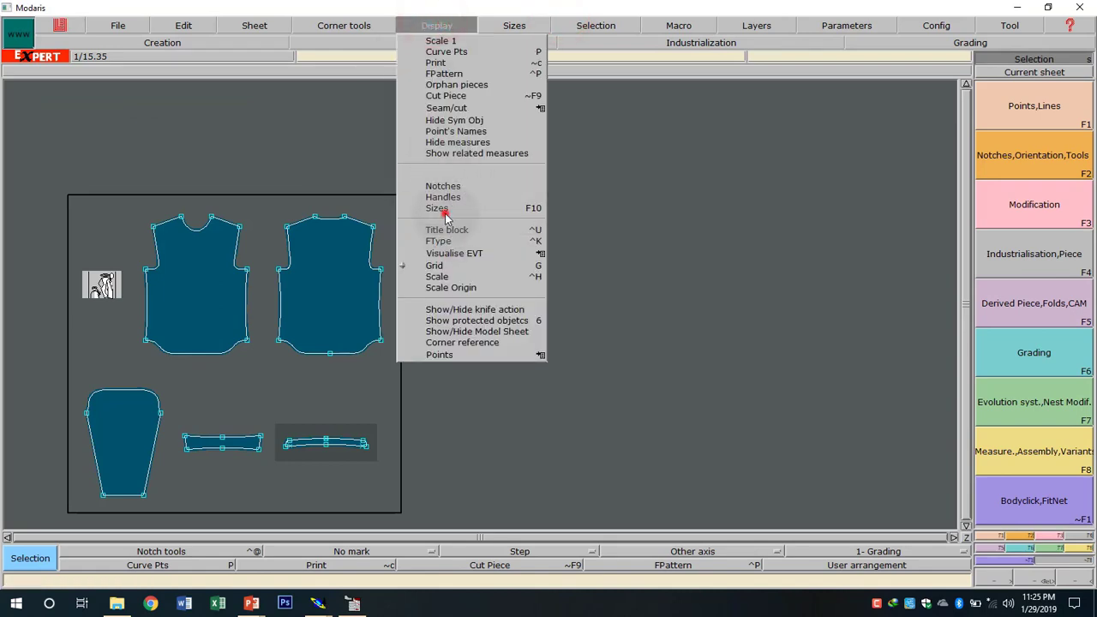
left_click(444, 211)
left_click(424, 25)
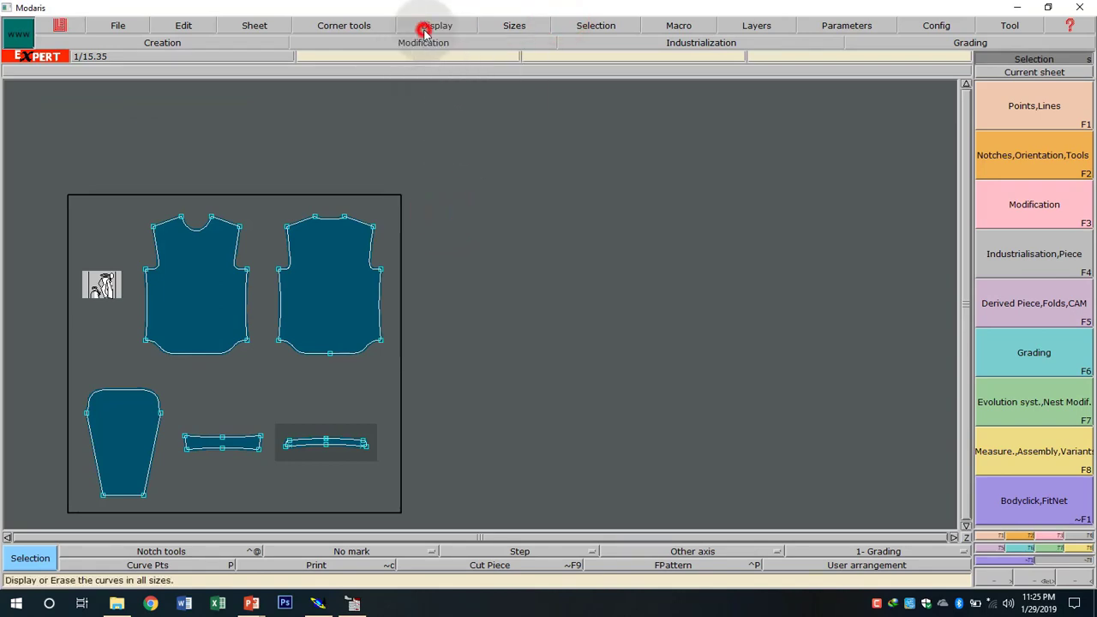
left_click(440, 231)
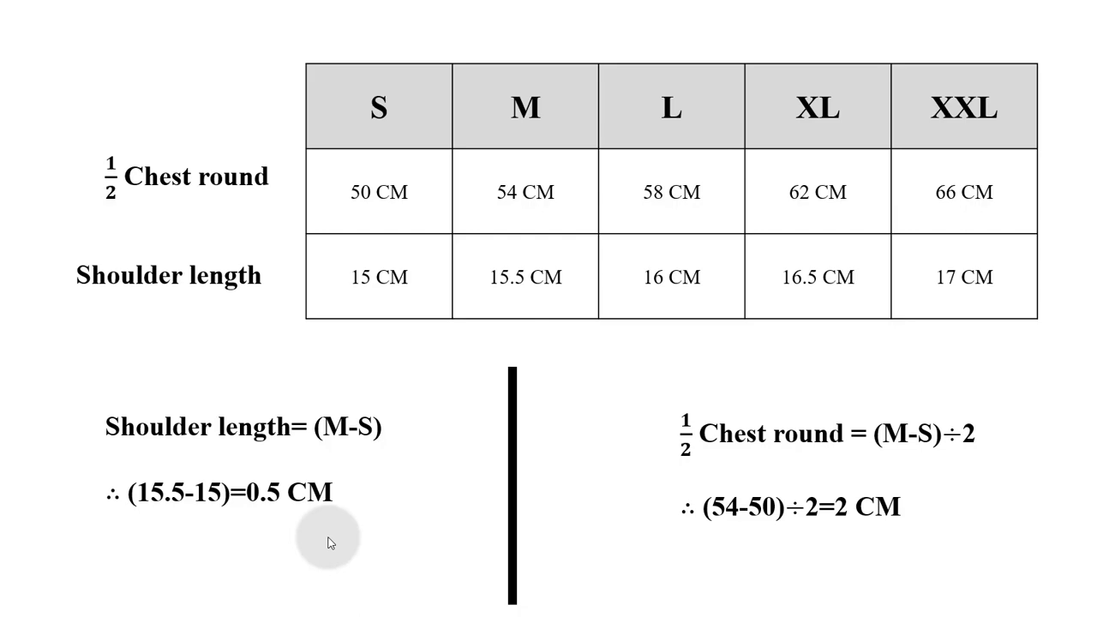
Go back from the size chart slides to the Cad End pattern in Modaris.
left_click(319, 604)
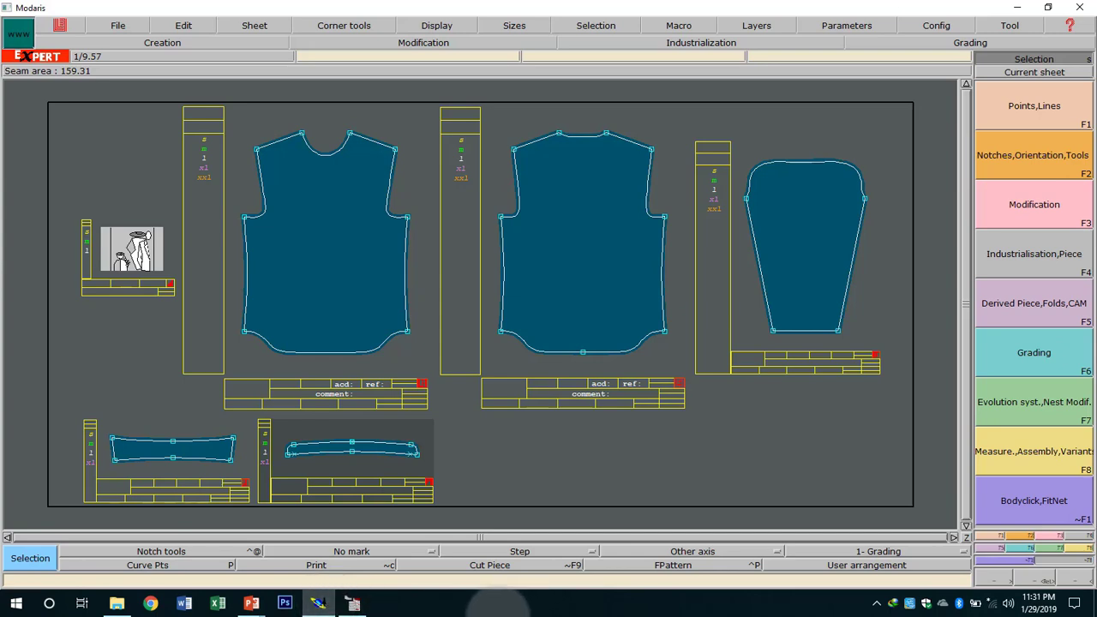
Make the front body the current sheet, nest all sizes, and auto-arrange the pieces.
left_click(999, 72)
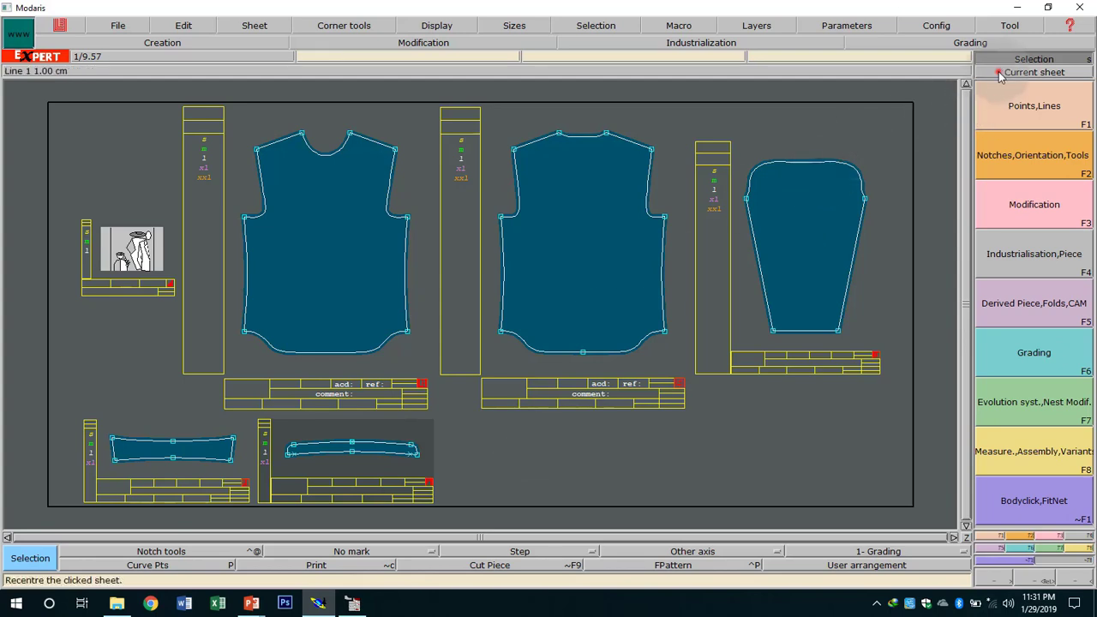
left_click(369, 226)
key("KP_Multiply")
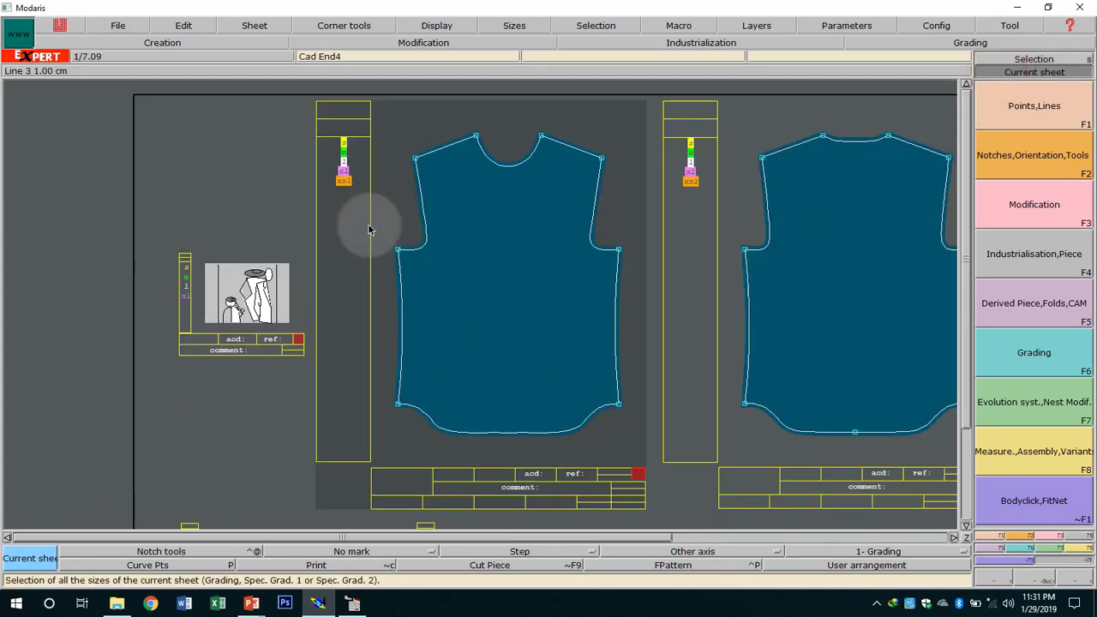
key("space")
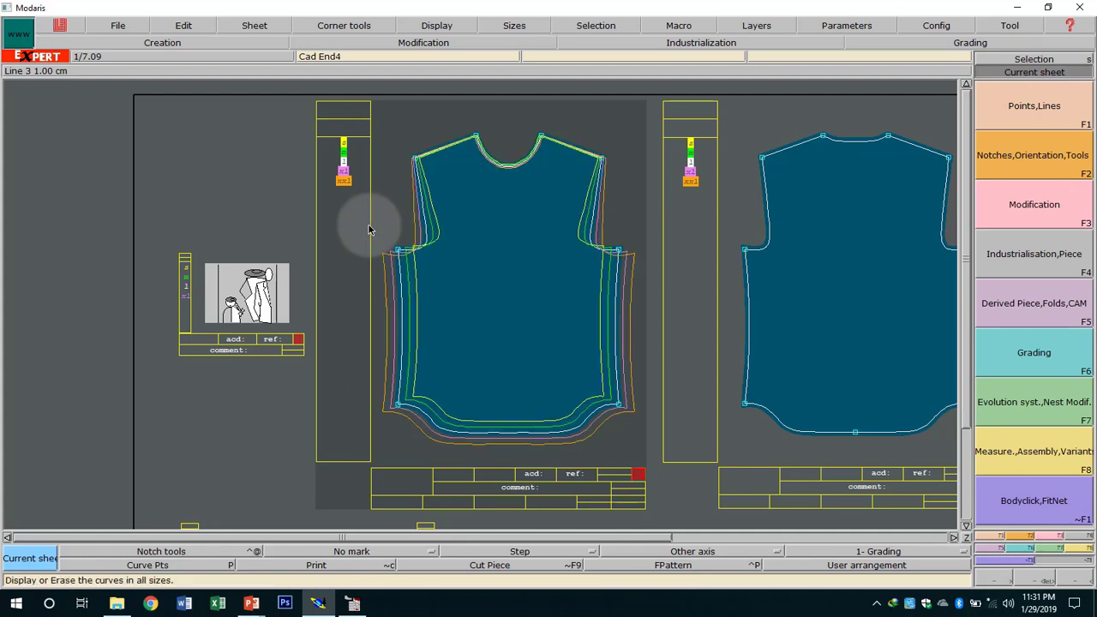
key("ctrl+a")
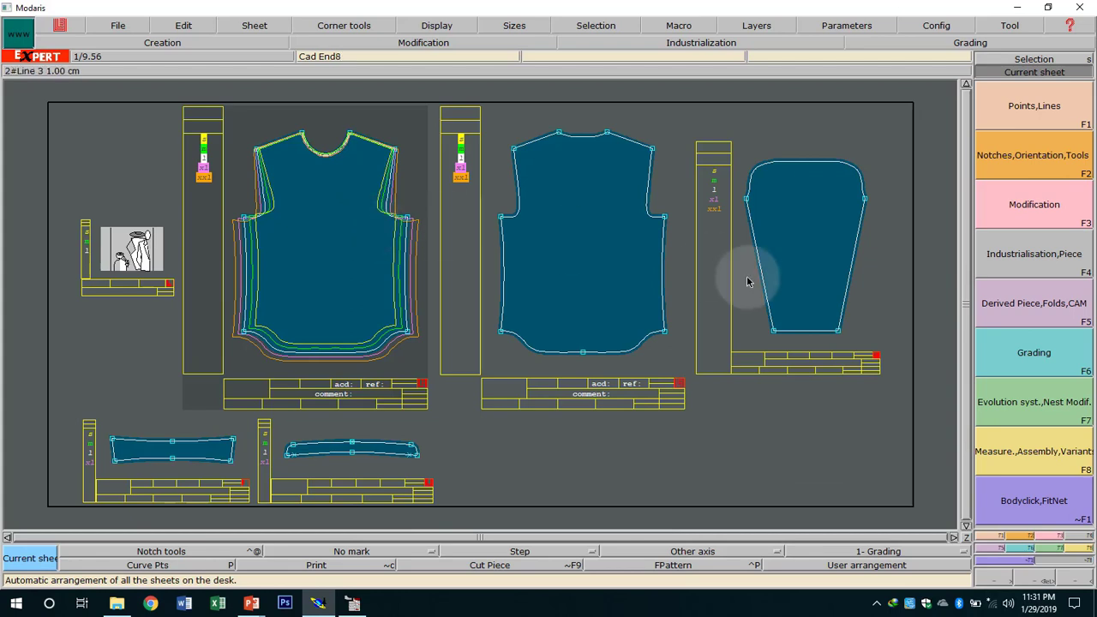
In the F8 panel, collapse Measurements, Dynamic measurements and Assembly, then start a Variant.
left_click(1073, 551)
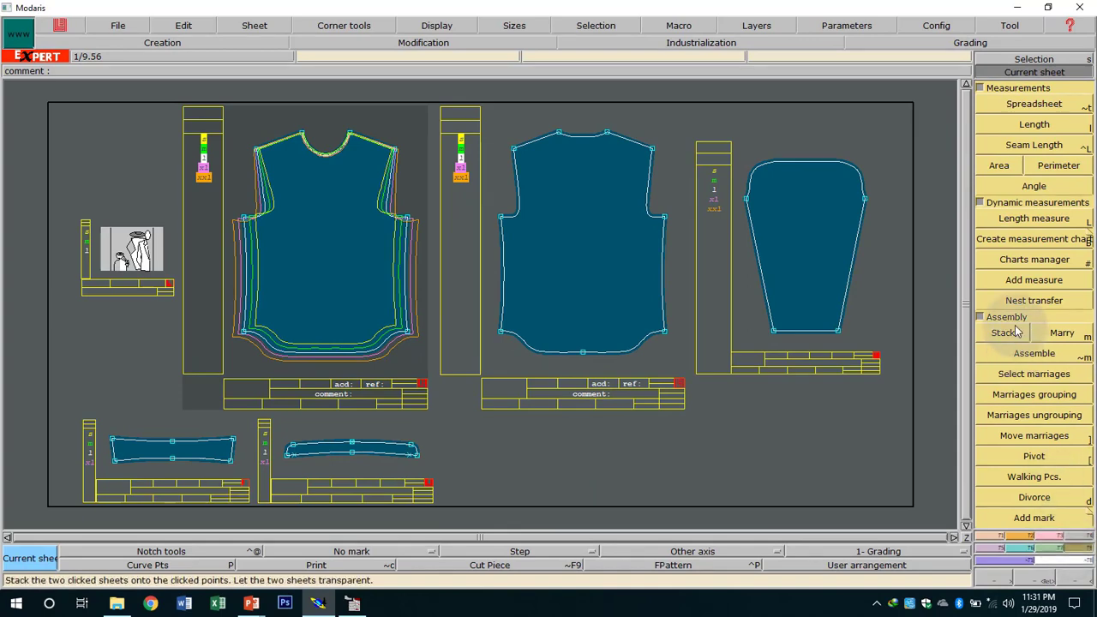
left_click(982, 89)
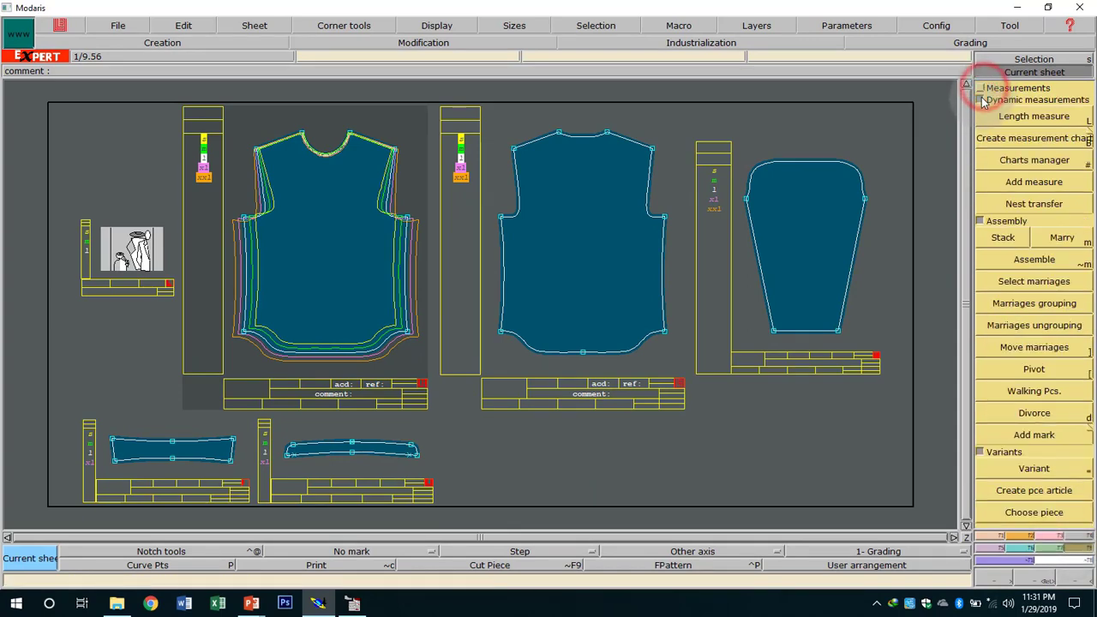
left_click(981, 101)
left_click(982, 112)
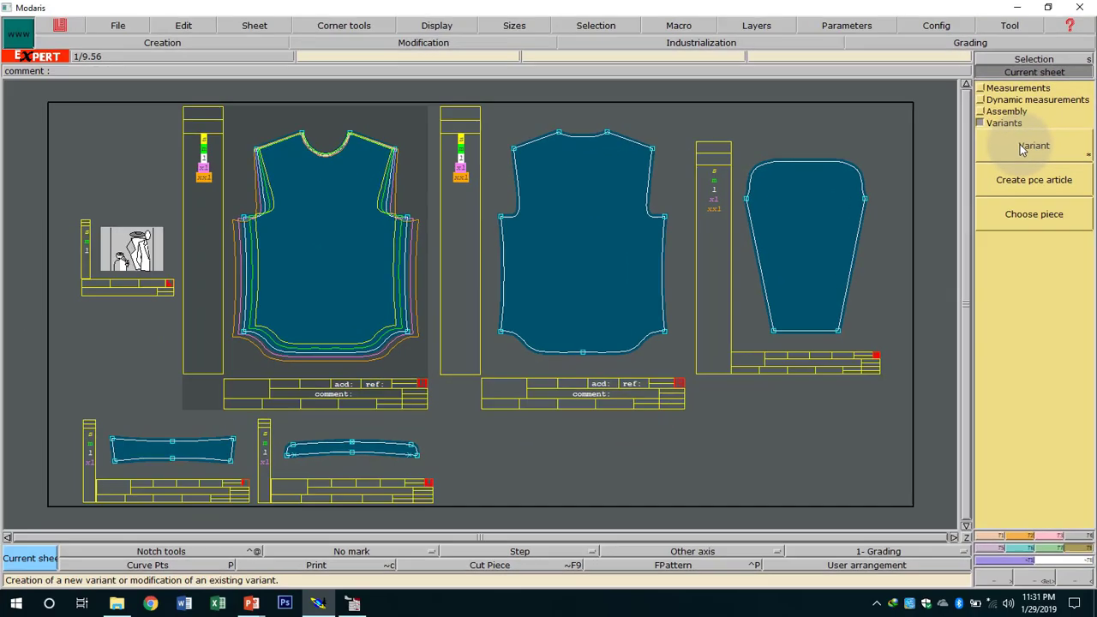
left_click(940, 168)
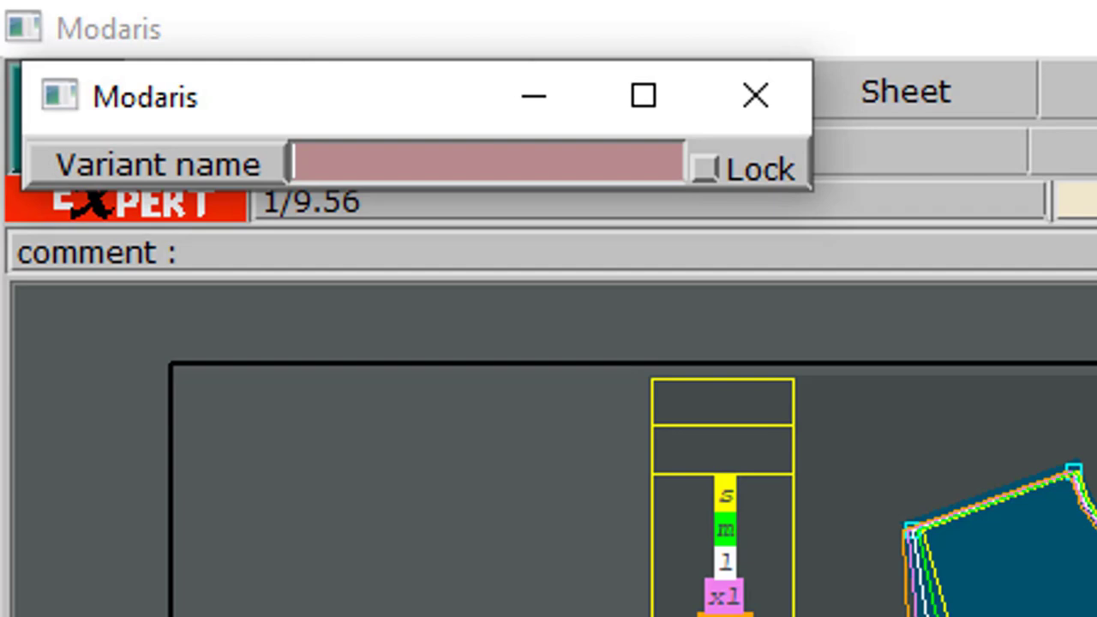
Name the new variant 'cadend' and create it.
type("cade")
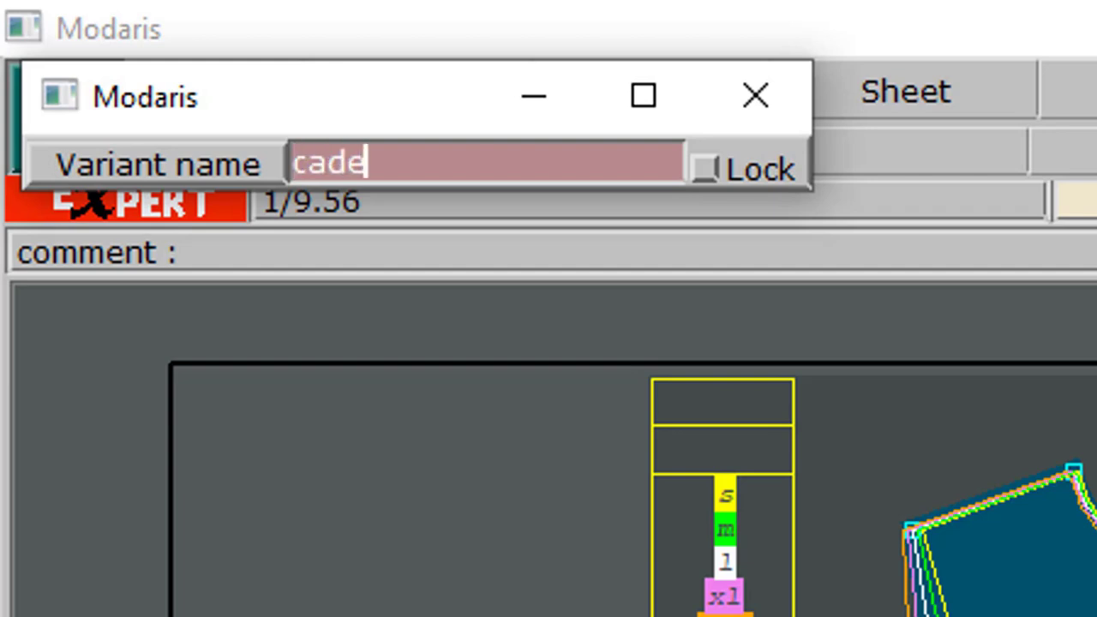
type("nd")
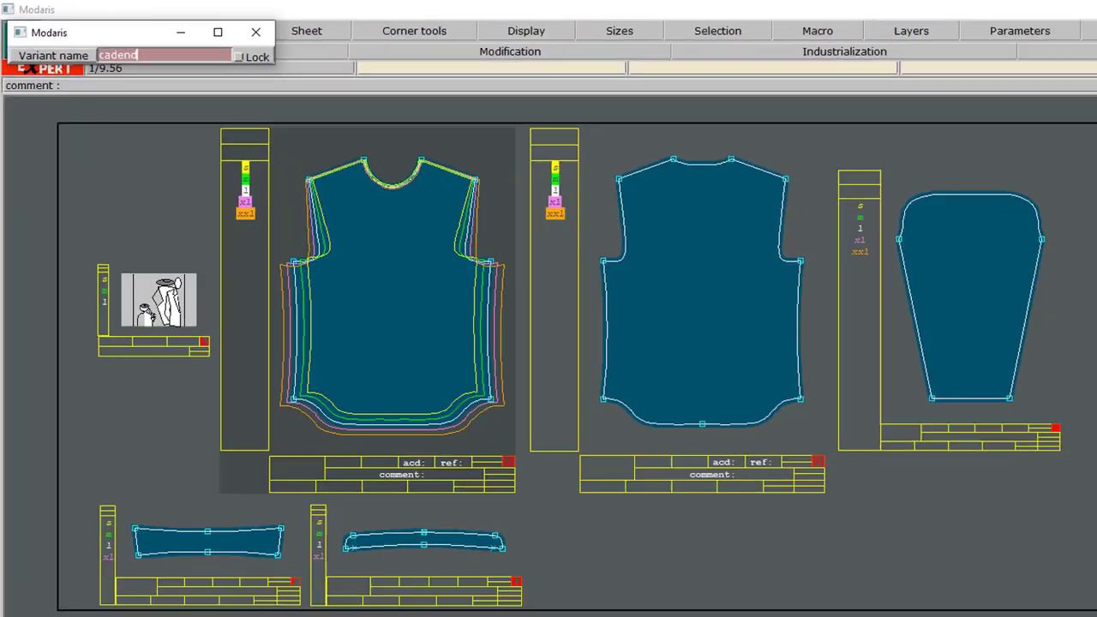
key("Return")
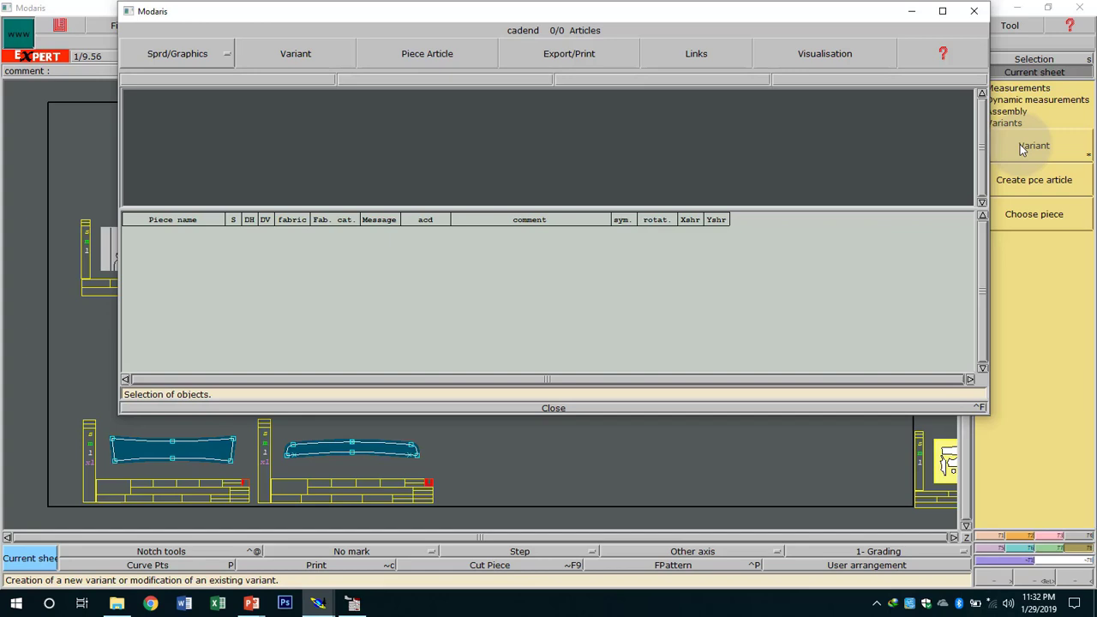
Move the cadend variant window to the bottom of the screen, below the pattern pieces.
double_click(778, 13)
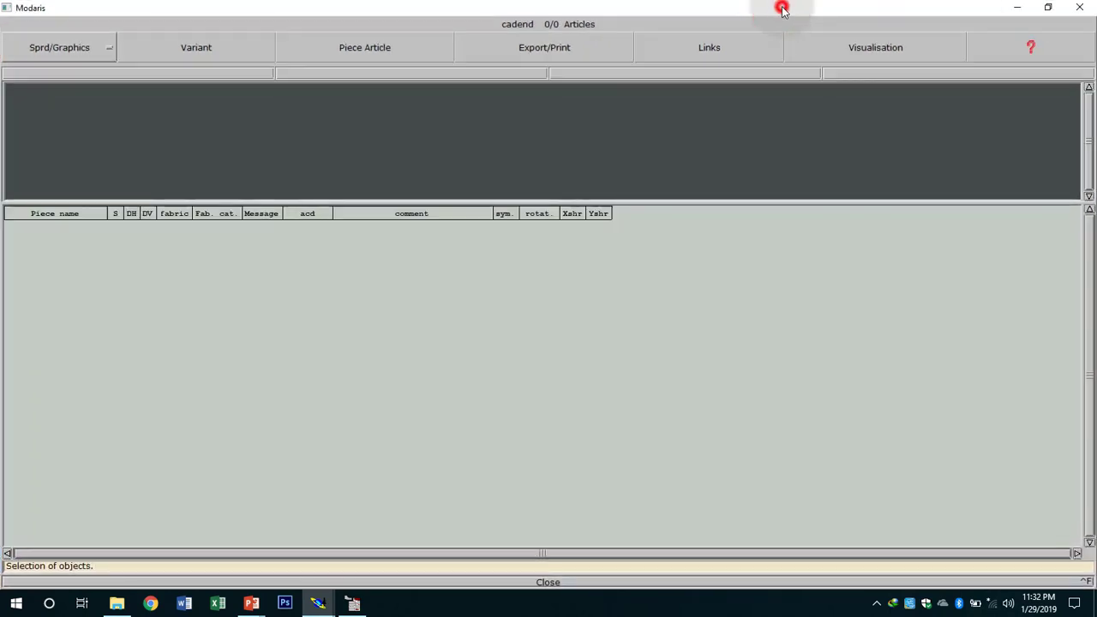
left_click(1047, 7)
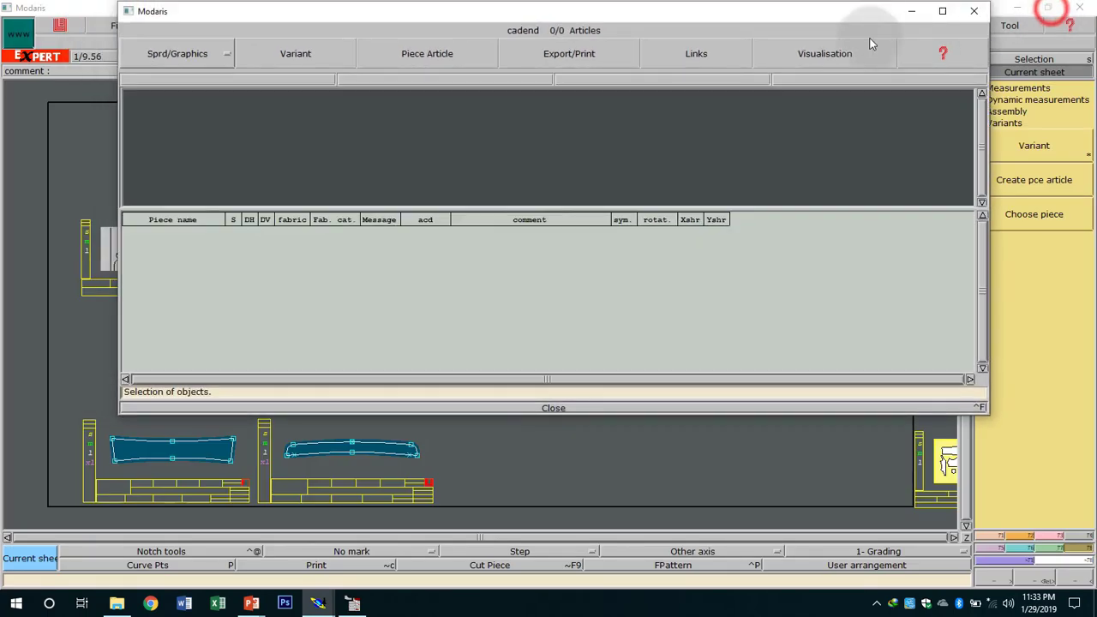
left_click_drag(820, 22, 783, 527)
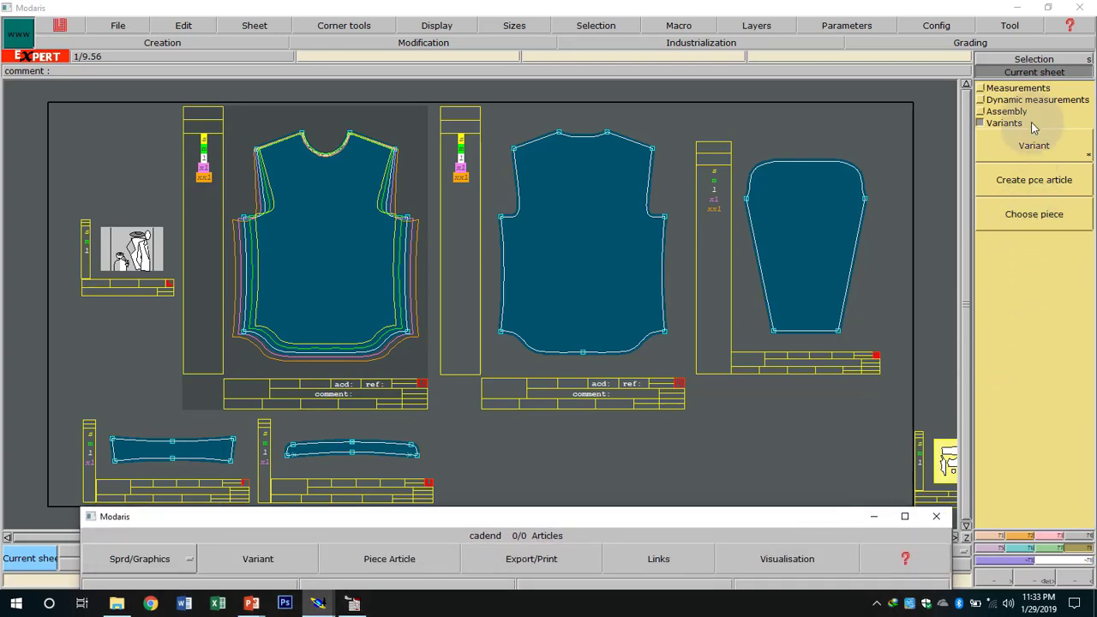
Add the front, back, sleeve, both bands and the front again as articles (6/6).
left_click(1051, 217)
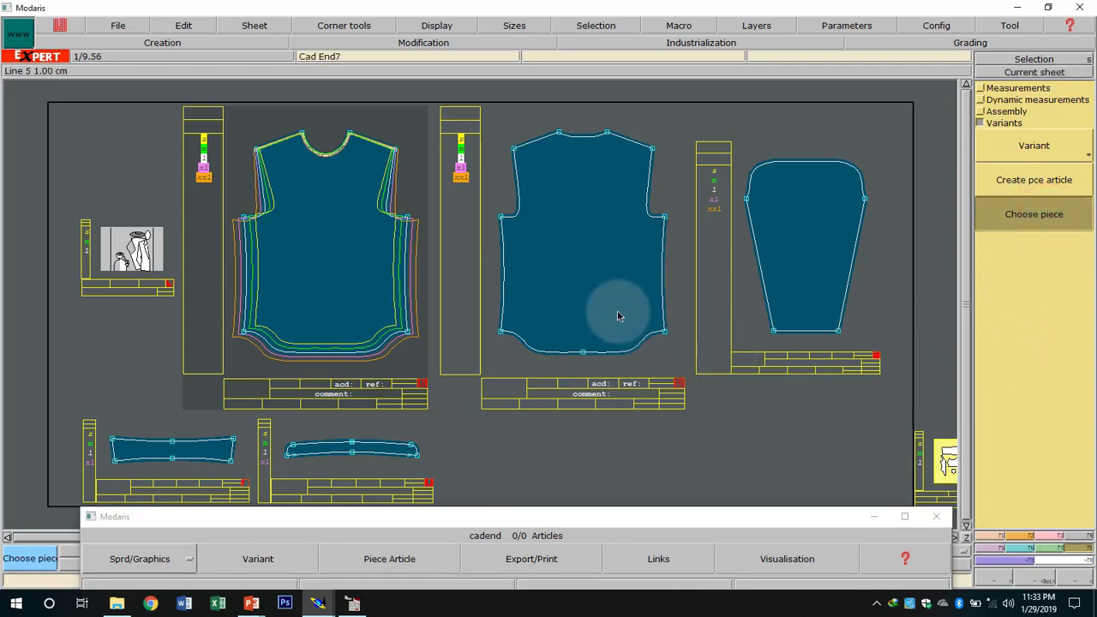
left_click(343, 269)
left_click(590, 255)
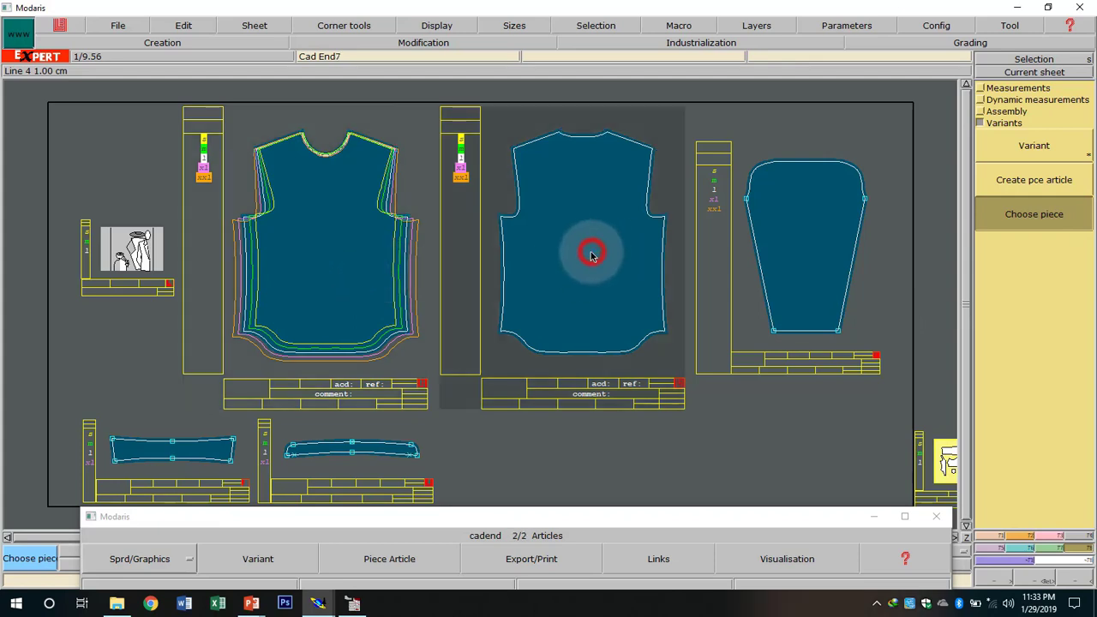
left_click(823, 261)
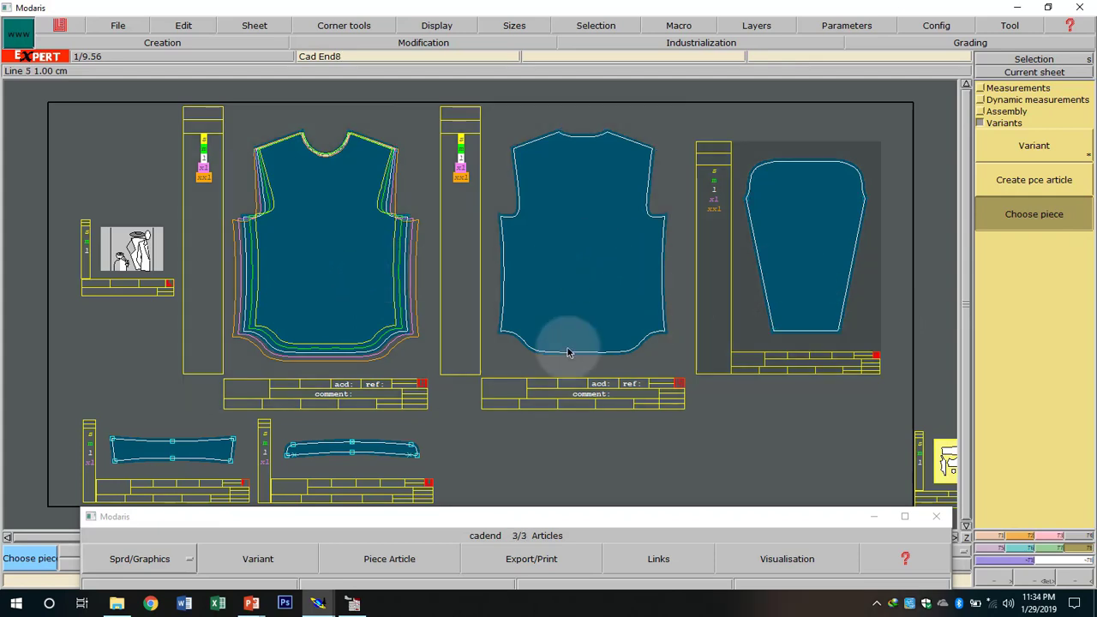
left_click(175, 452)
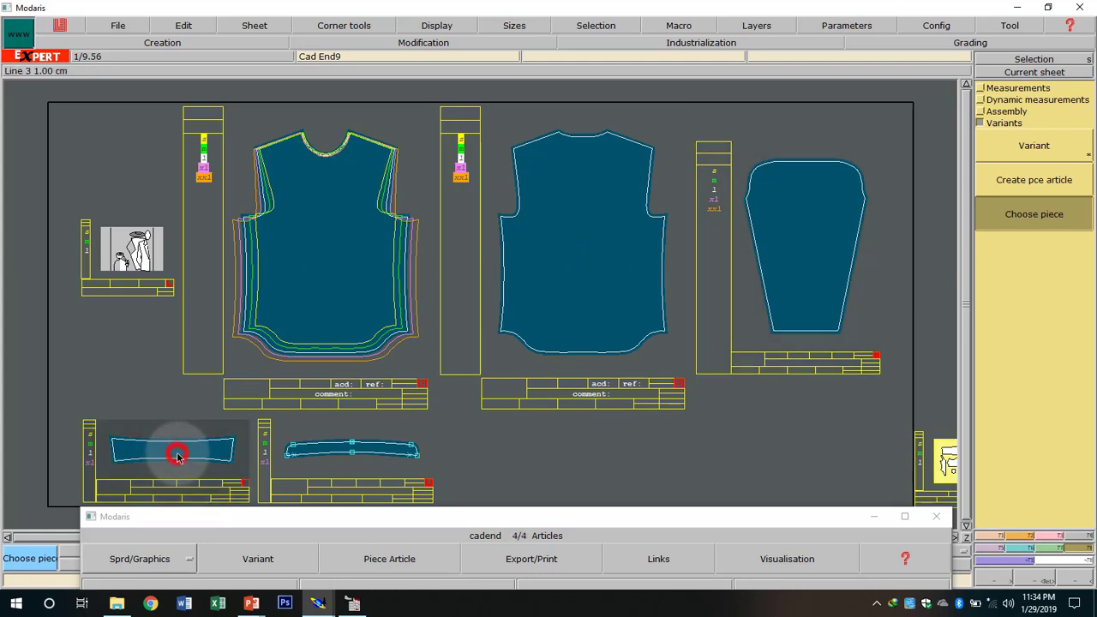
left_click(334, 448)
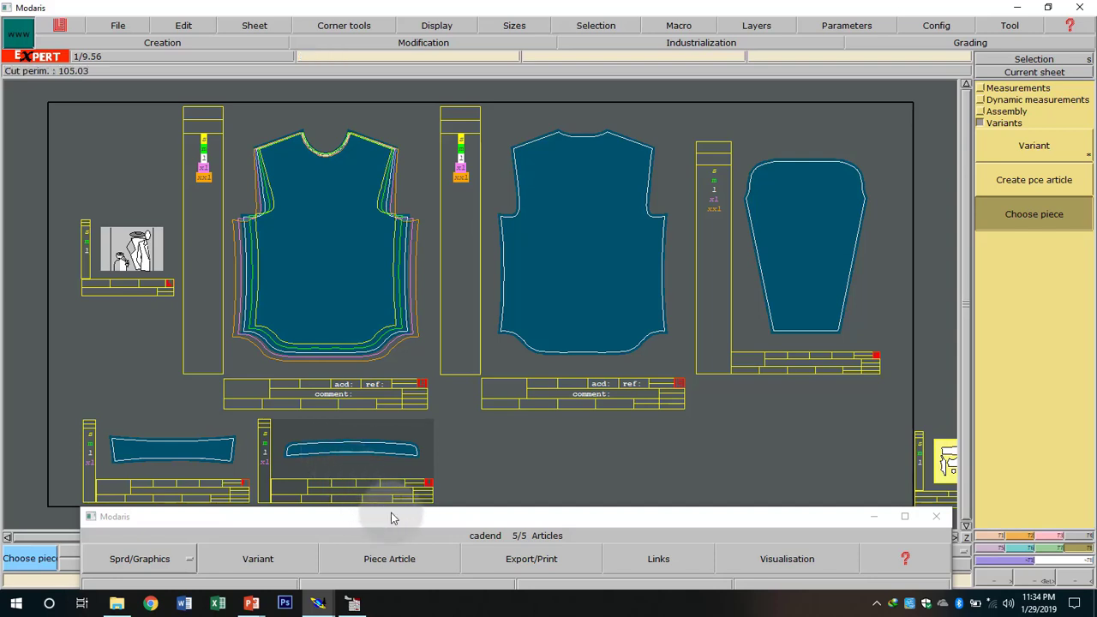
left_click(338, 253)
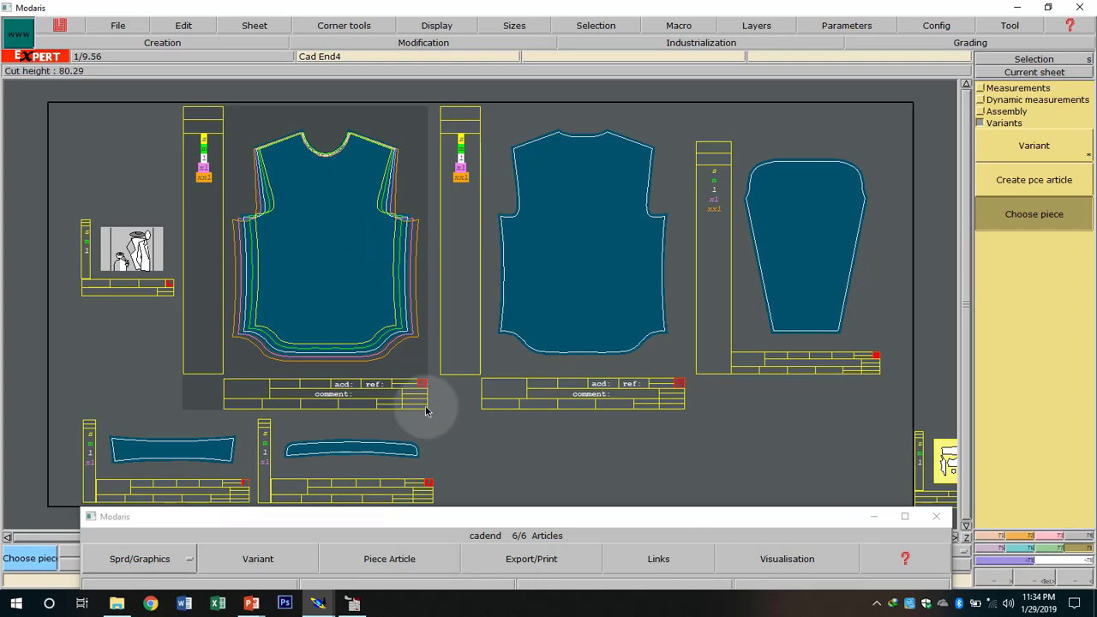
Raise the variant window to its article table and switch Visualisation to placed mode.
left_click(450, 520)
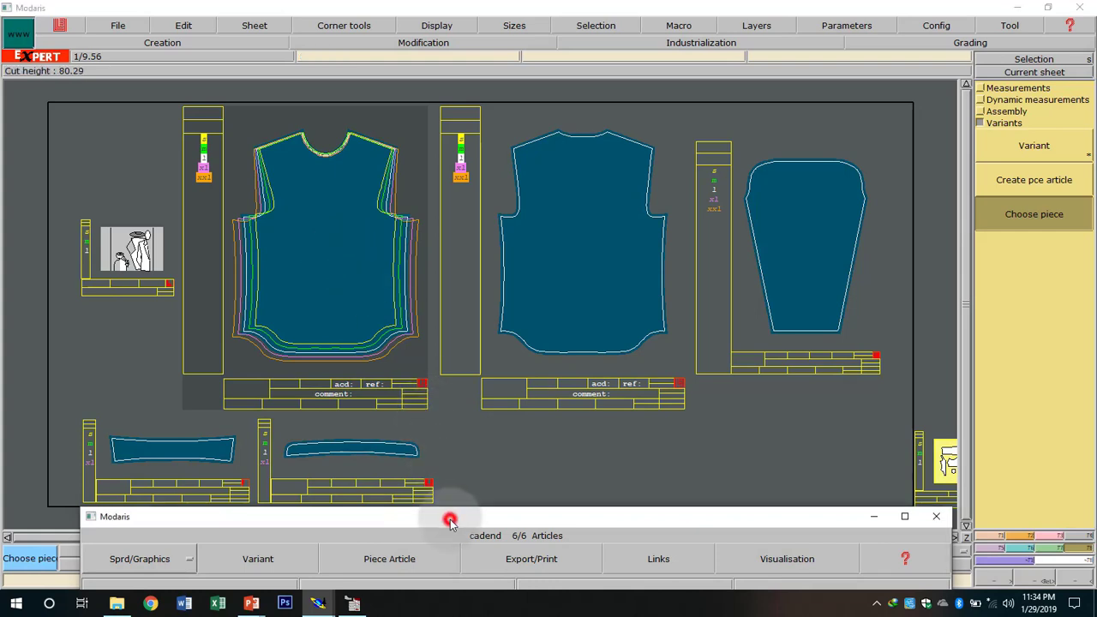
left_click_drag(491, 518, 487, 104)
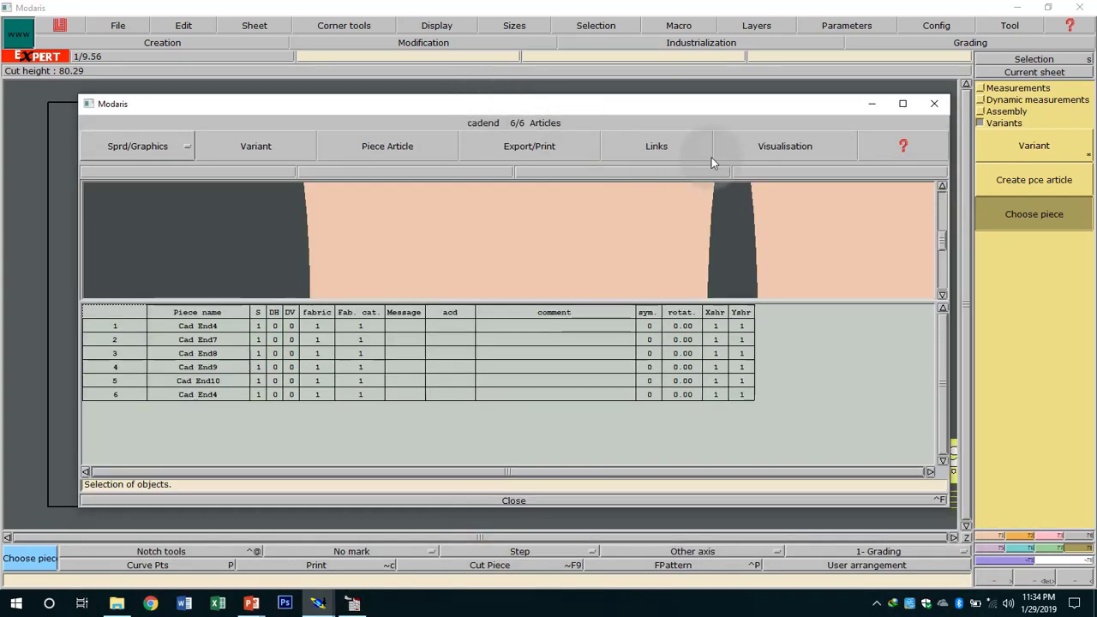
left_click(615, 227)
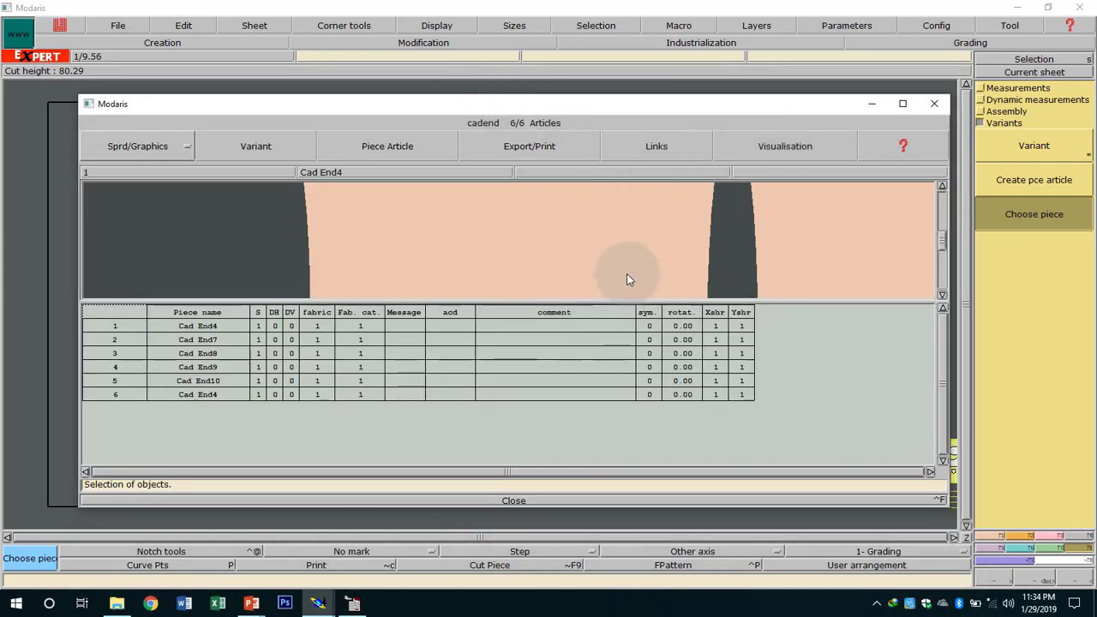
left_click(204, 324)
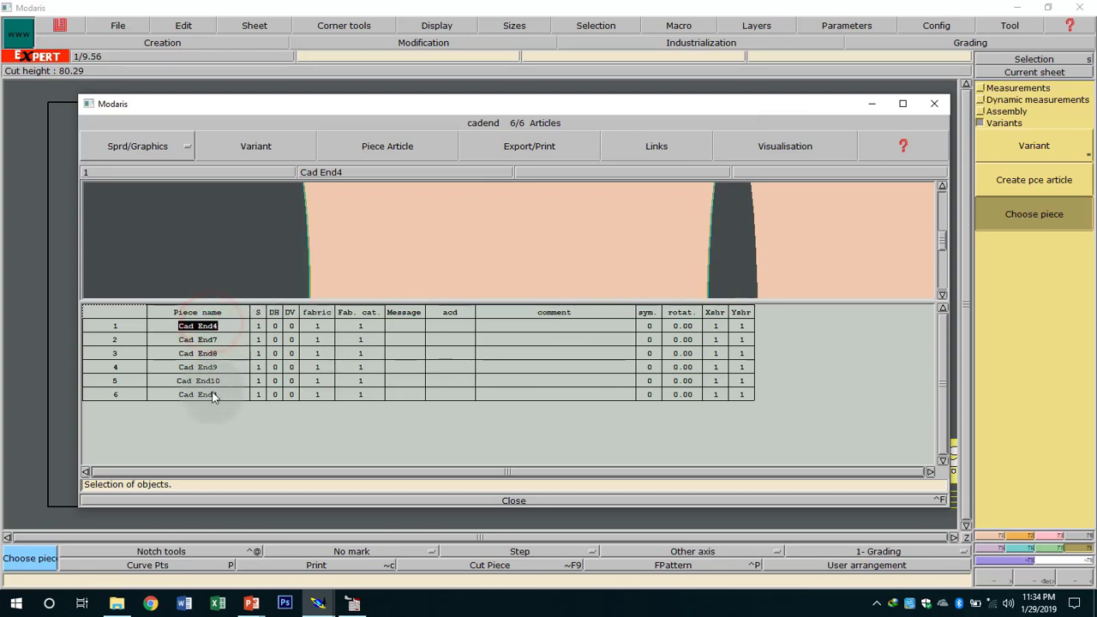
left_click(213, 394)
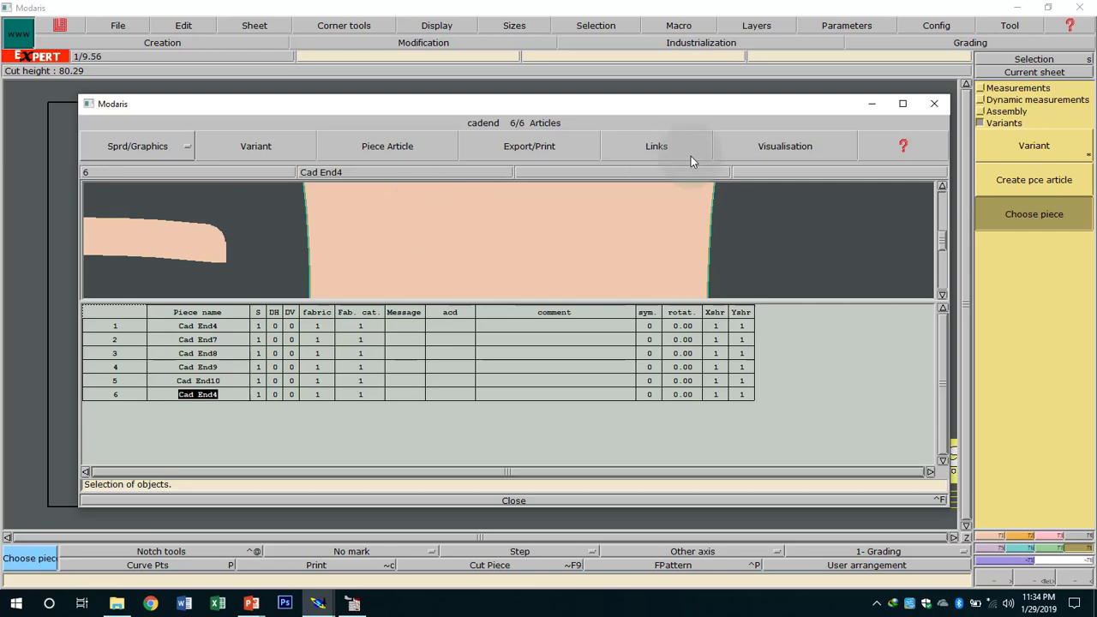
left_click(748, 150)
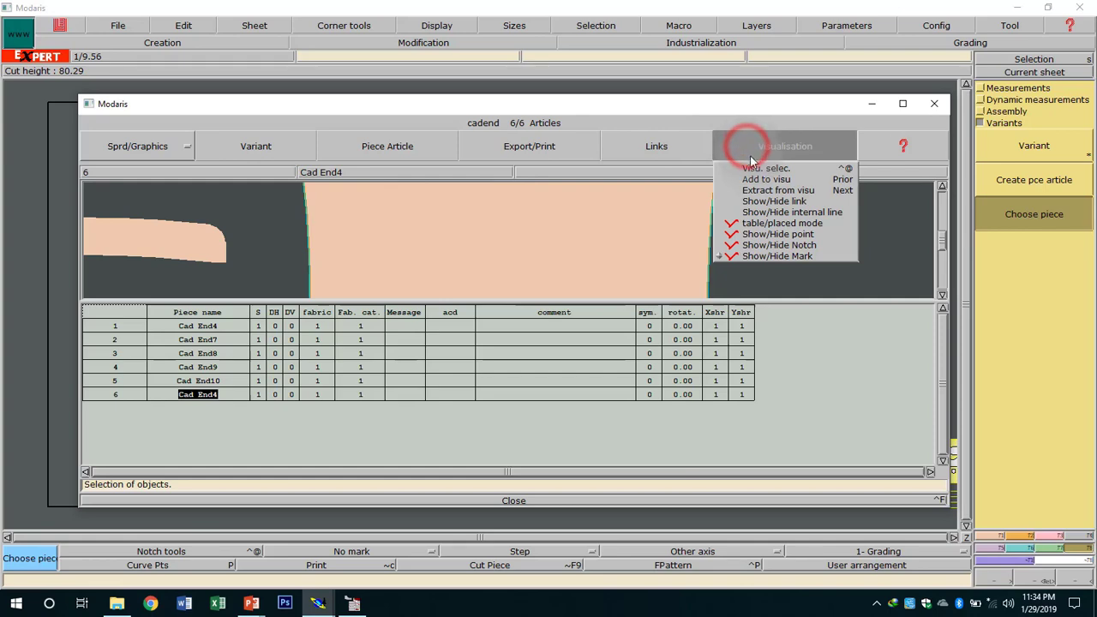
left_click(757, 223)
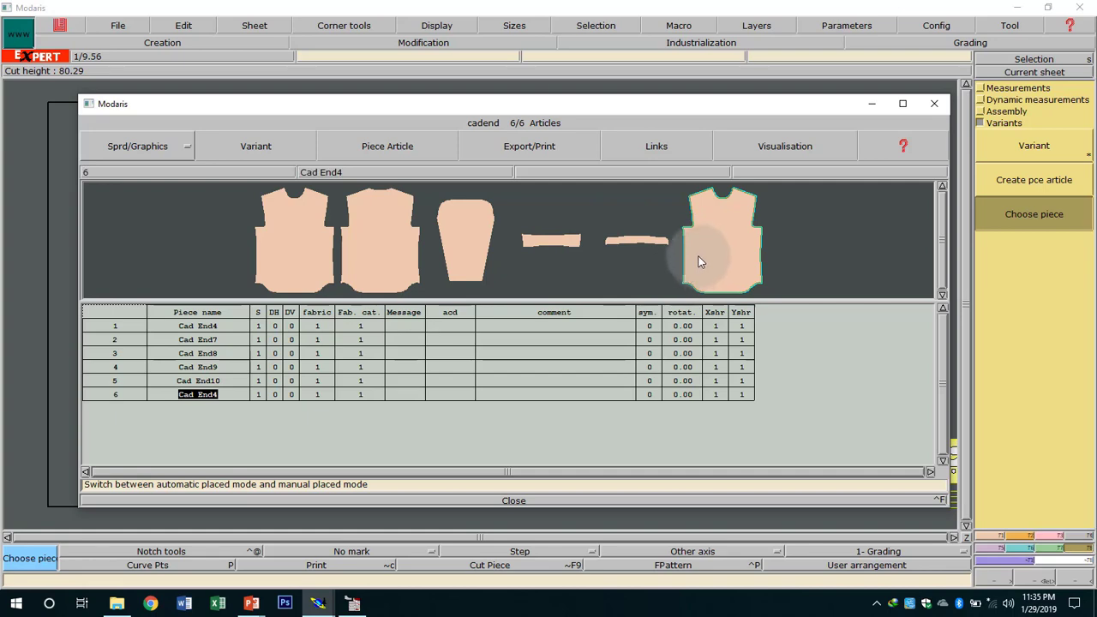
Delete the duplicate sixth Cad End4 article, then check rows Cad End10 through Cad End4.
left_click(358, 157)
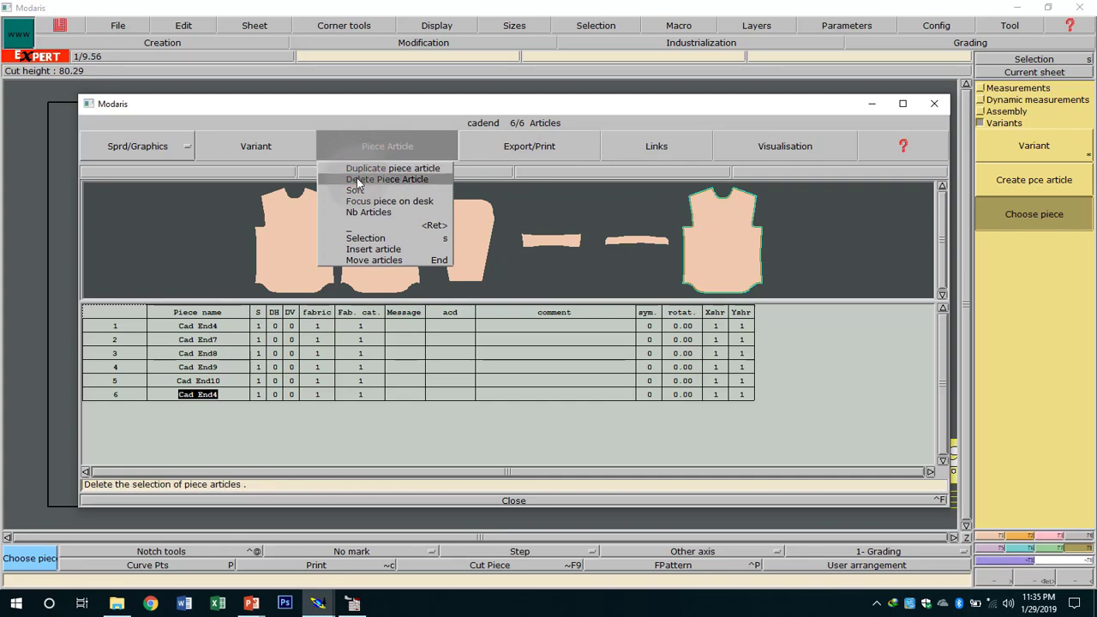
left_click(356, 180)
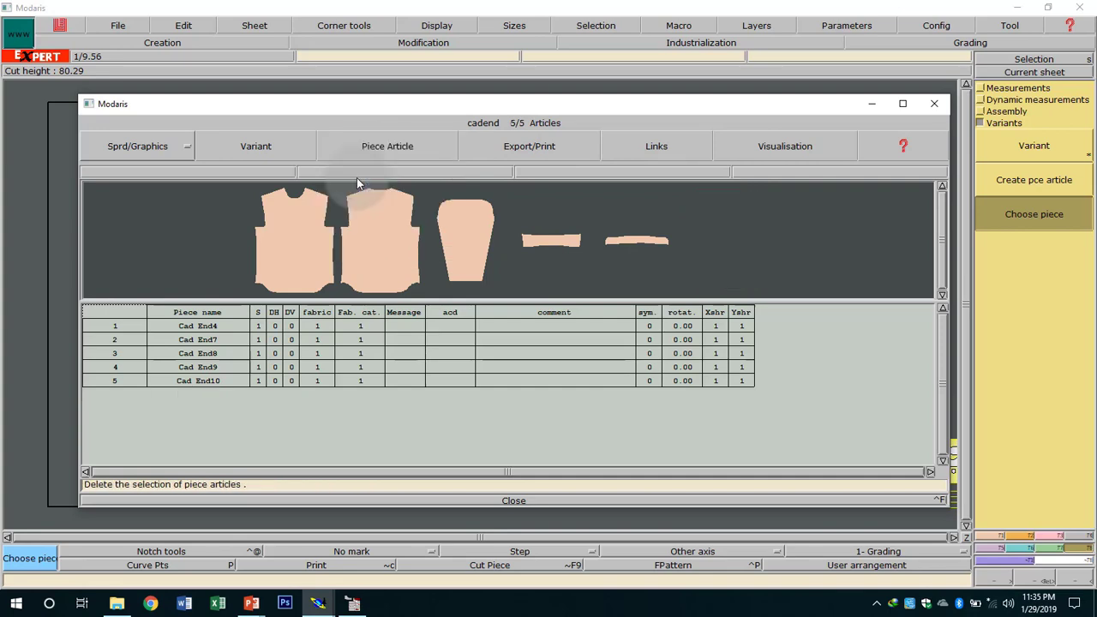
left_click(196, 381)
left_click(197, 366)
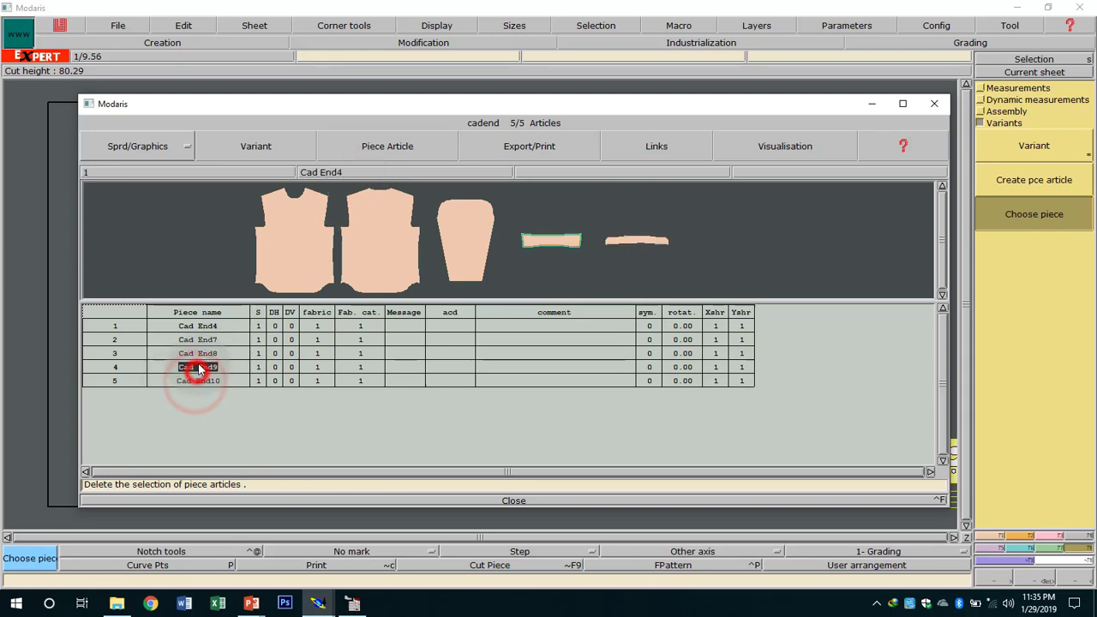
left_click(197, 353)
left_click(199, 339)
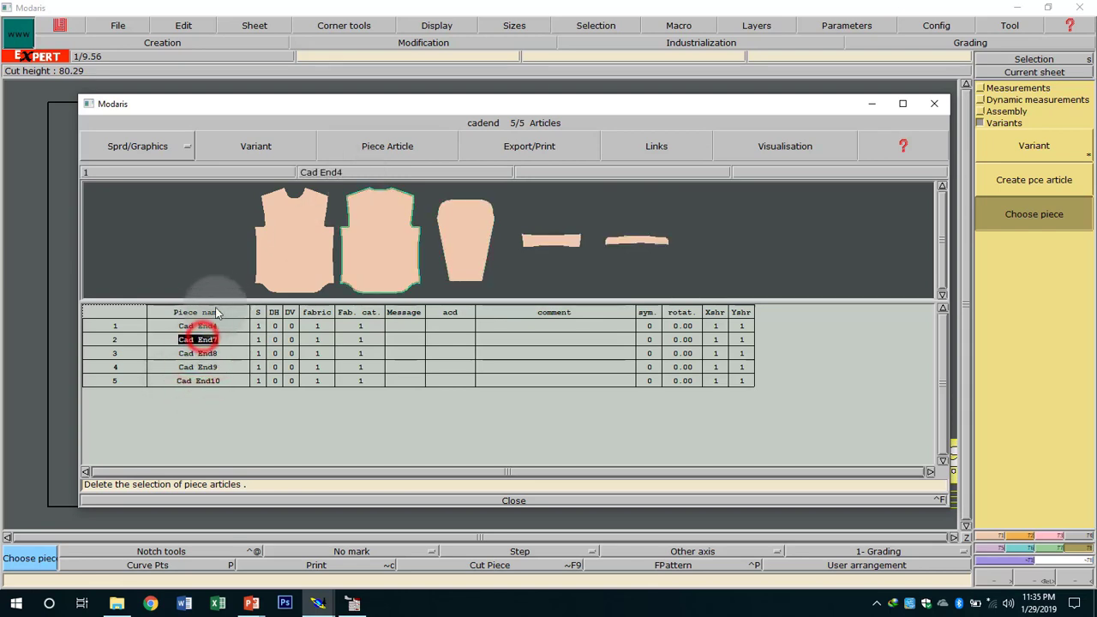
left_click(197, 326)
Select the Cad End7 piece in the preview, leaving the Piece Article menu unchanged.
left_click(377, 230)
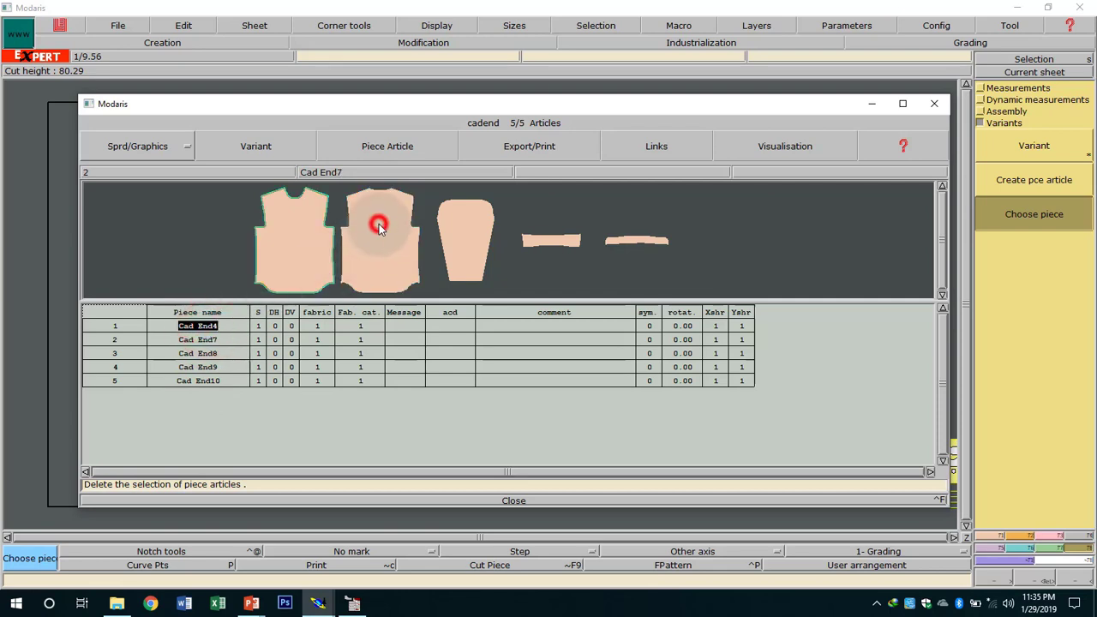
left_click(366, 147)
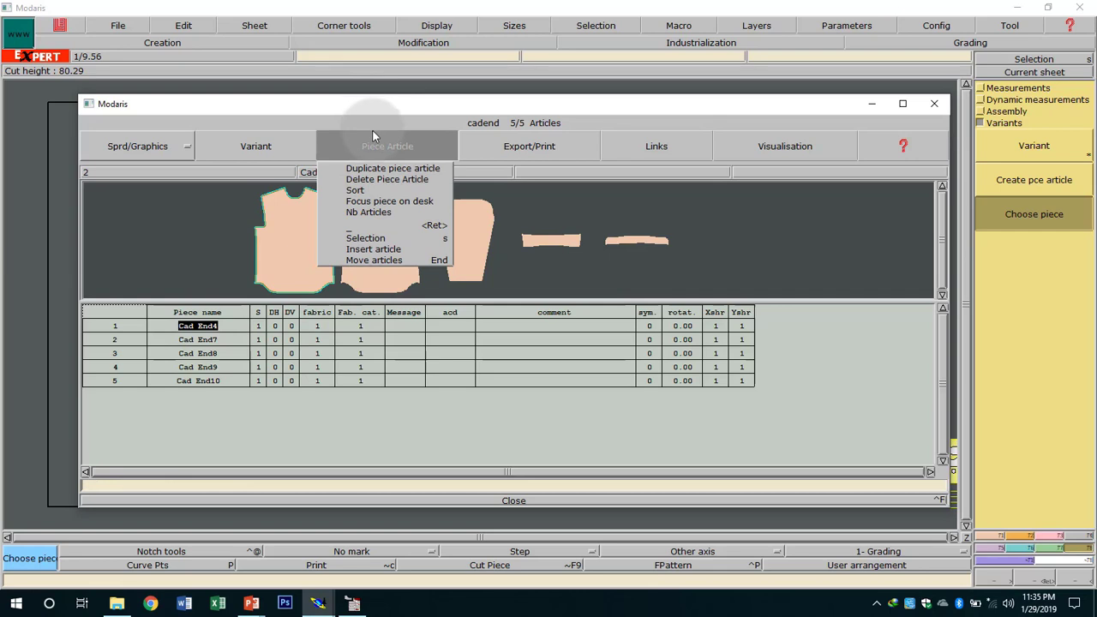
left_click(372, 136)
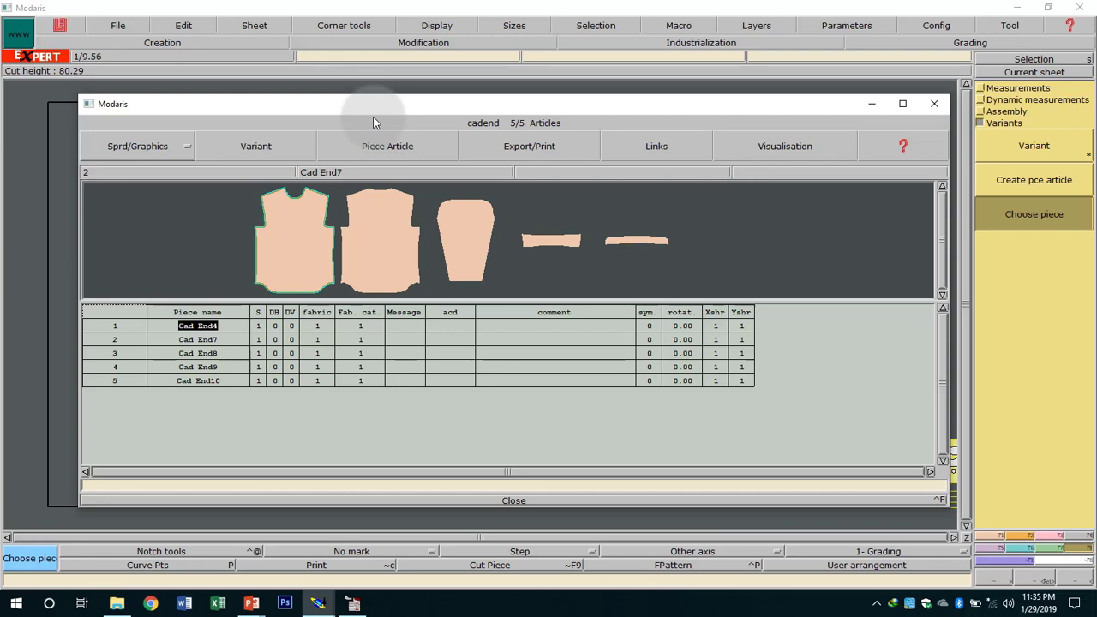
left_click(119, 26)
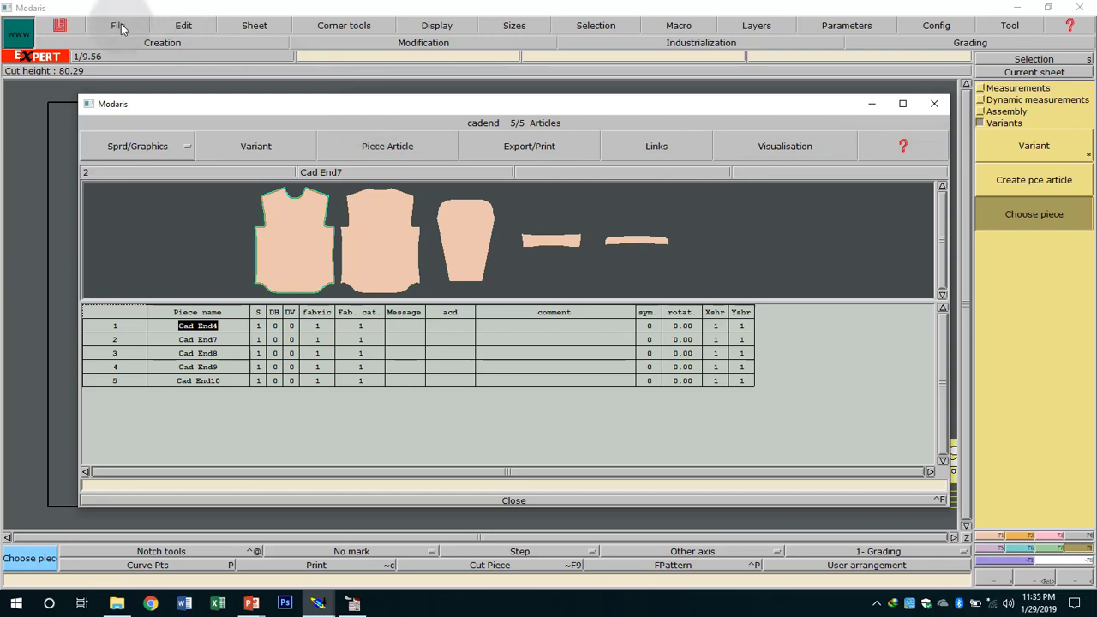
Set the Model save library access path to the Desktop Cad End folder and confirm.
left_click(119, 26)
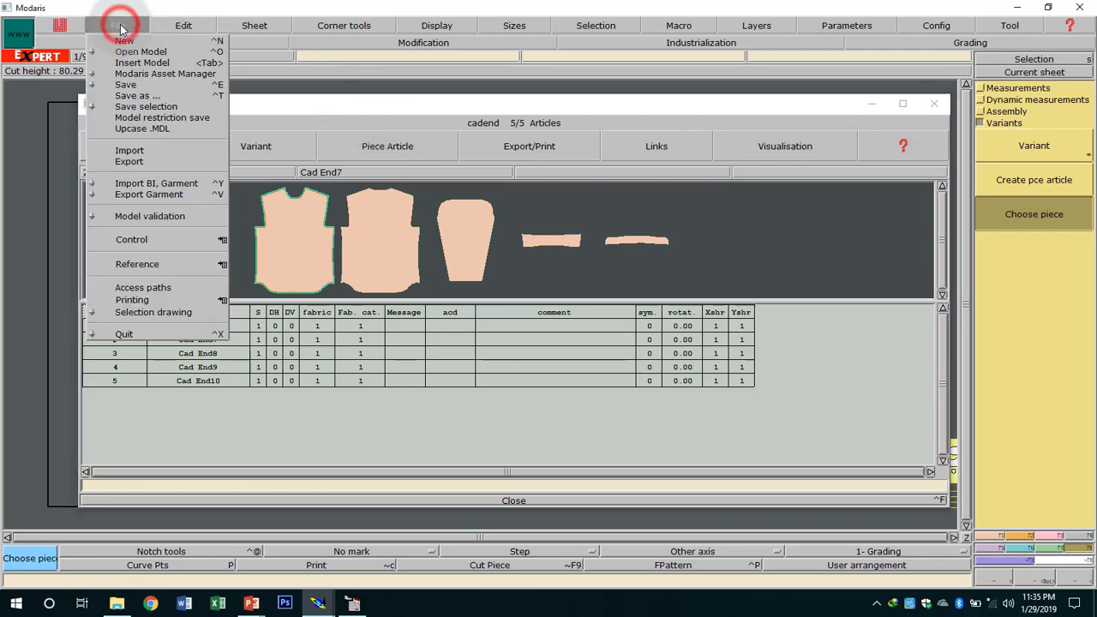
left_click(171, 288)
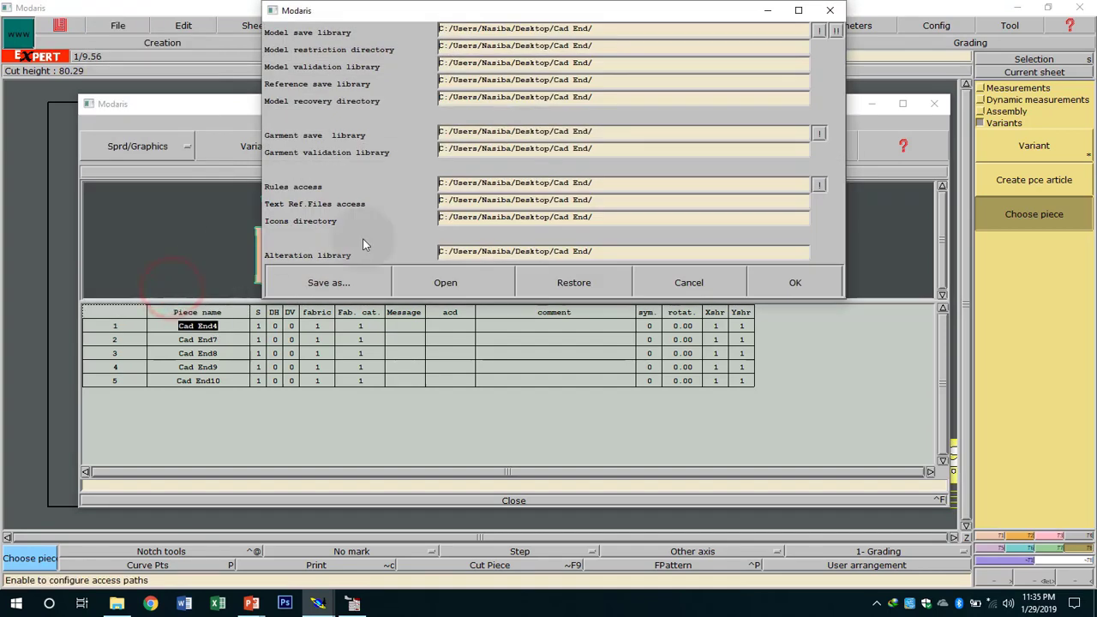
left_click(535, 29)
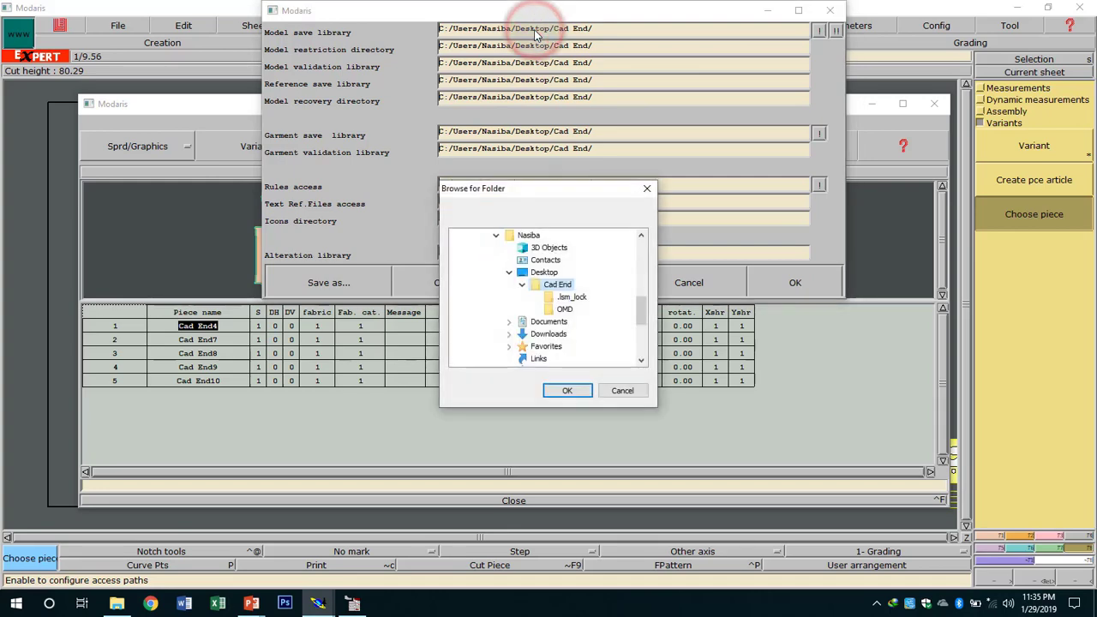
left_click(553, 287)
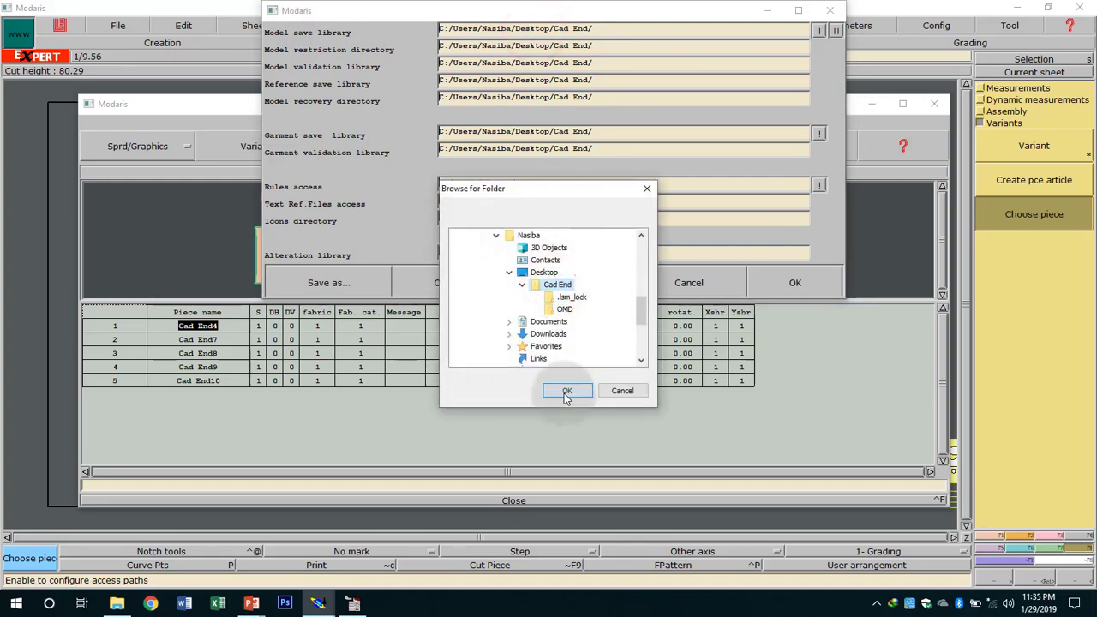
left_click(565, 391)
left_click(834, 30)
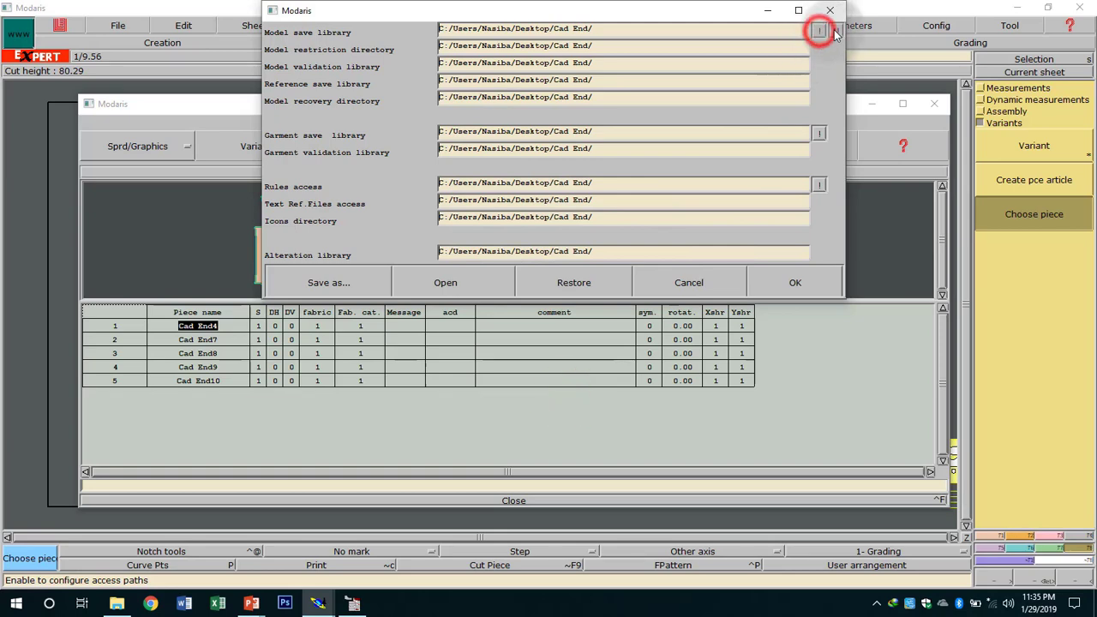
left_click(797, 280)
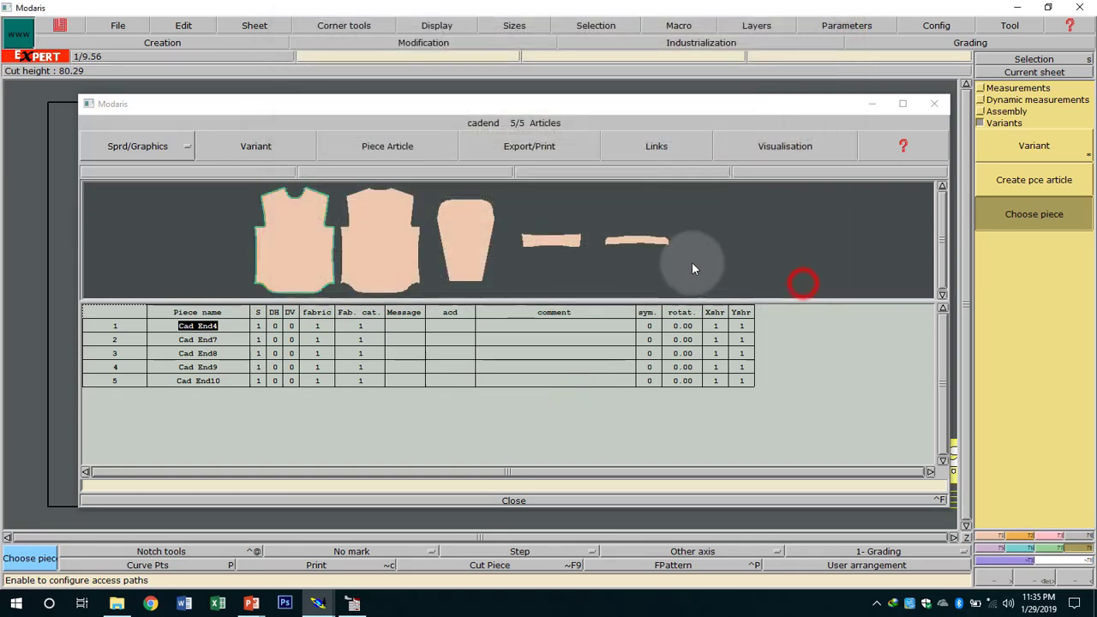
Export the Cad End garment for marker making and close the article list.
left_click(125, 31)
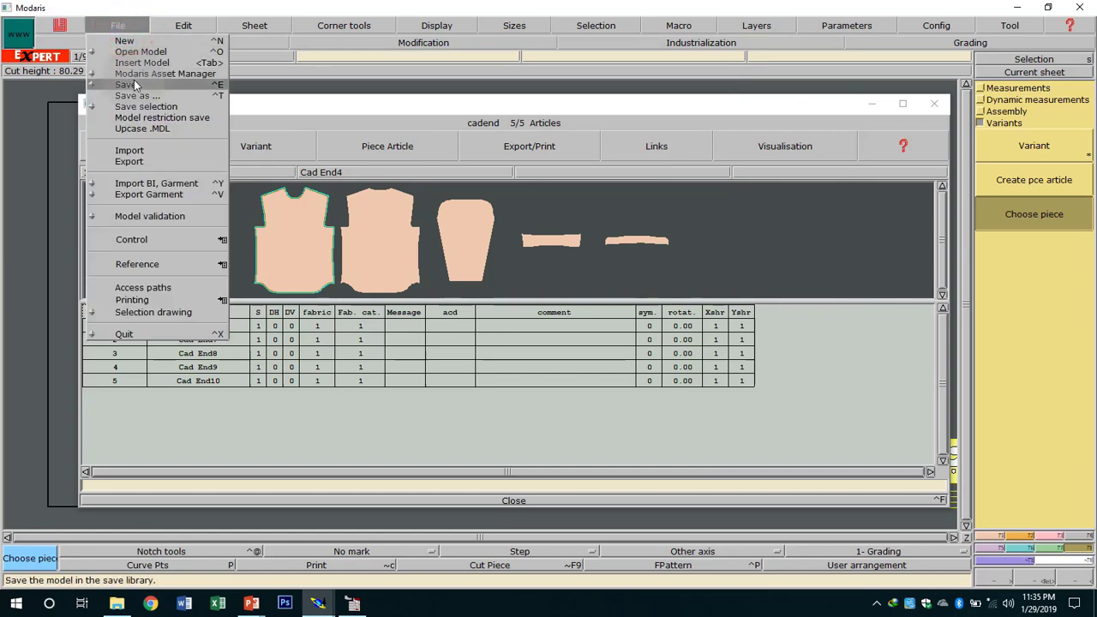
left_click(164, 194)
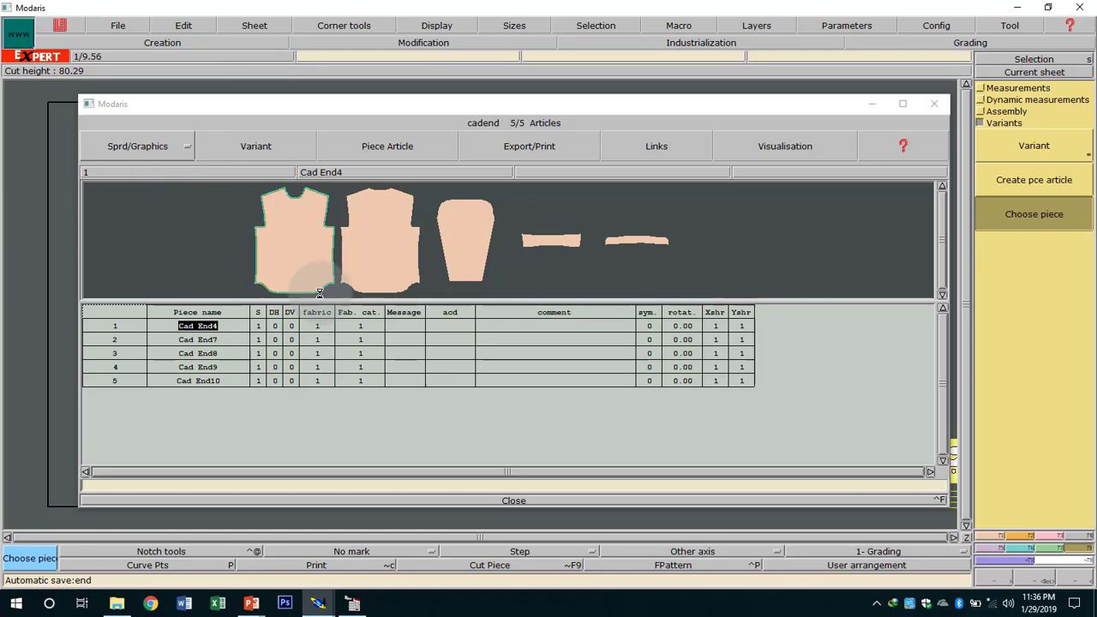
left_click(504, 505)
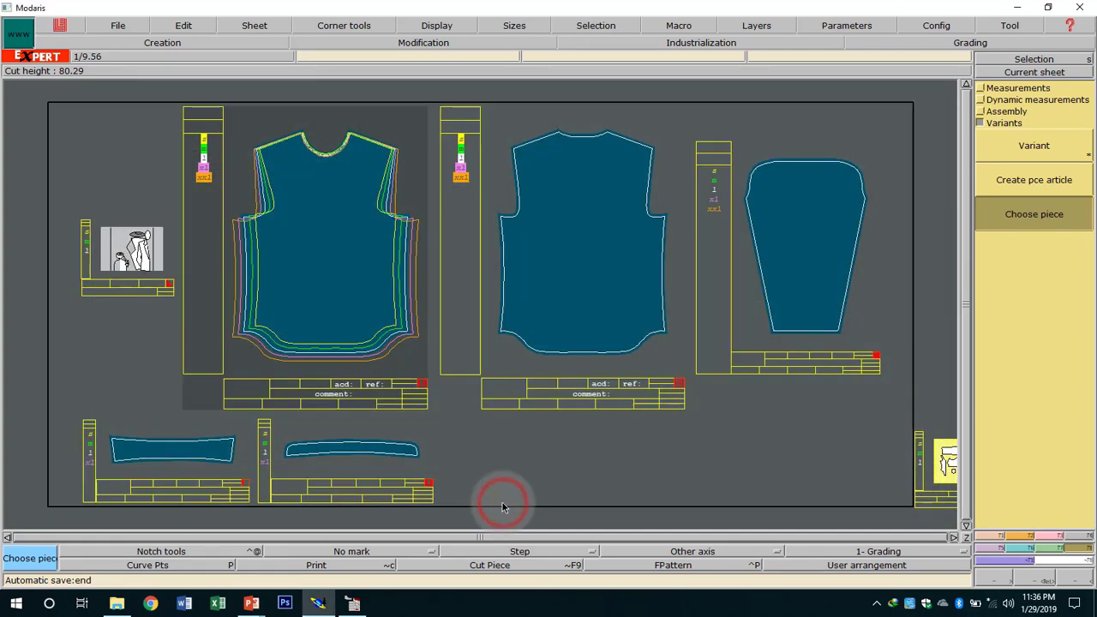
Quit Modaris, saving the model and continuing past the existing-file warning.
left_click(128, 27)
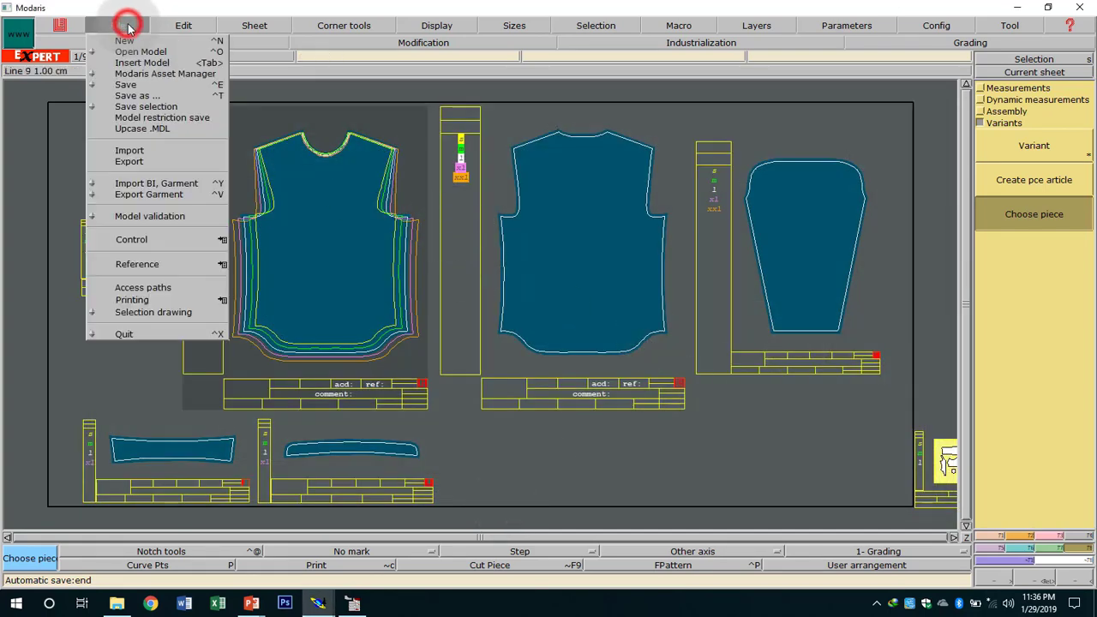
left_click(189, 334)
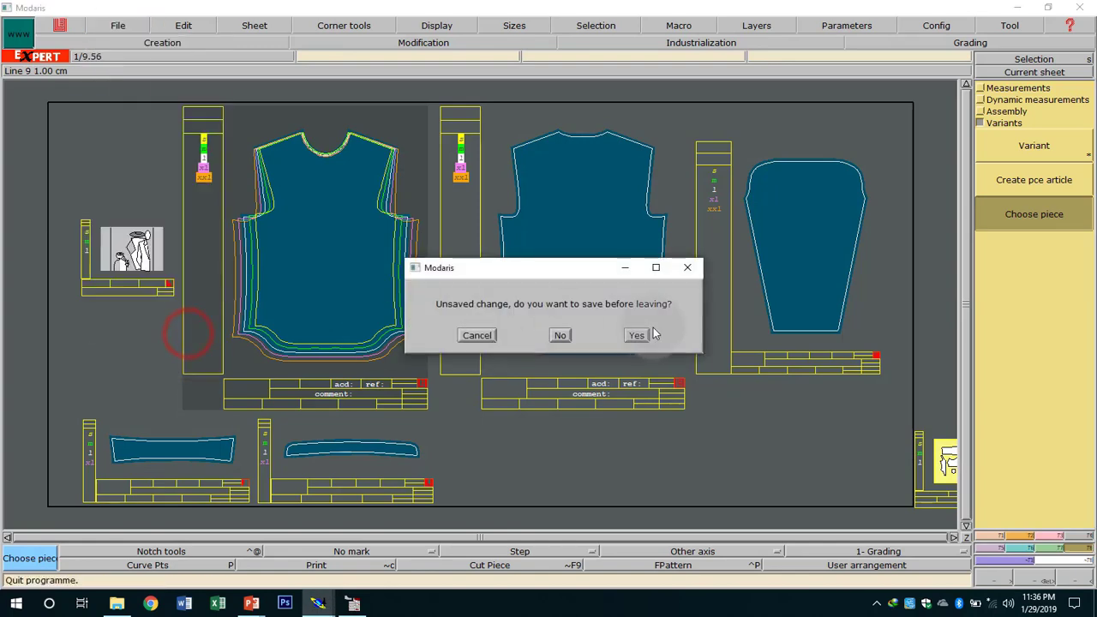
left_click(637, 335)
left_click(509, 384)
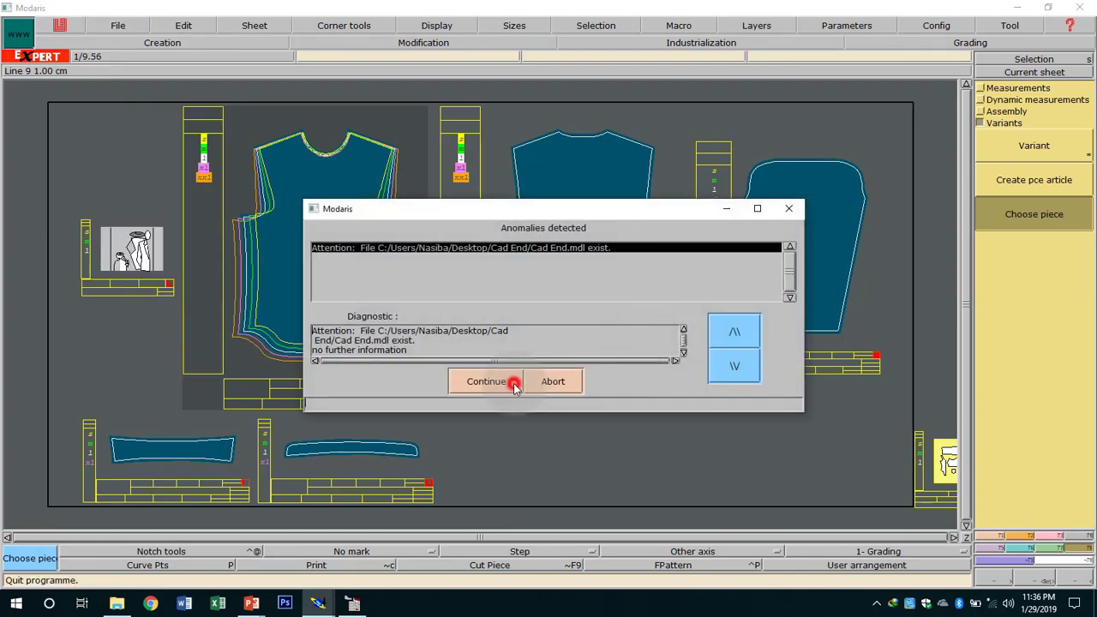
left_click(606, 336)
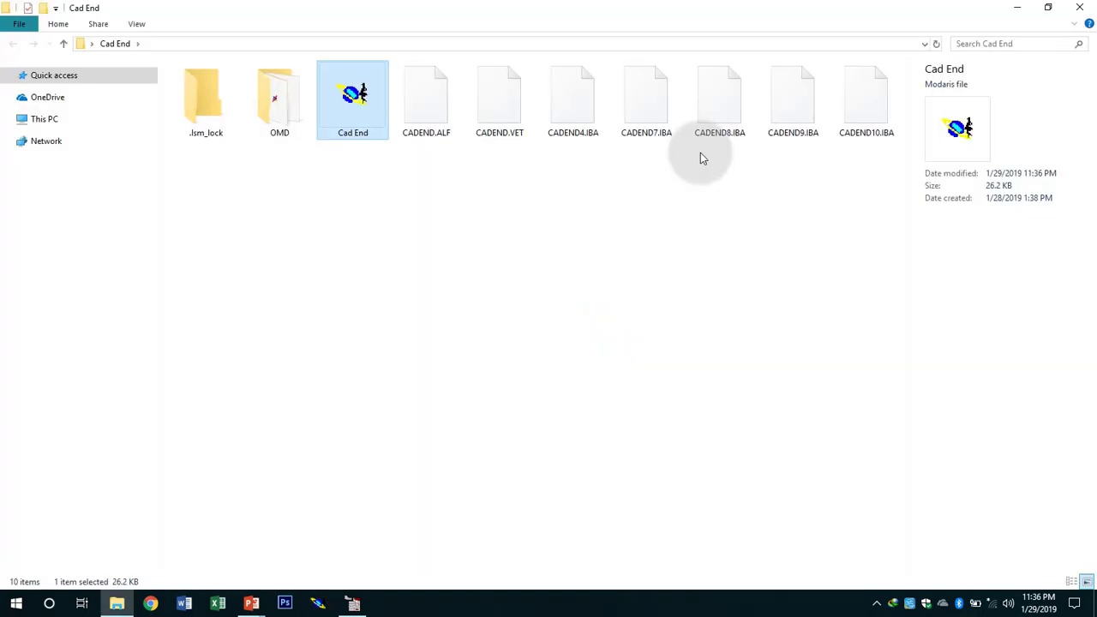
Check CADEND.VET's details in the Cad End folder, then bring up Diamino.
left_click(590, 250)
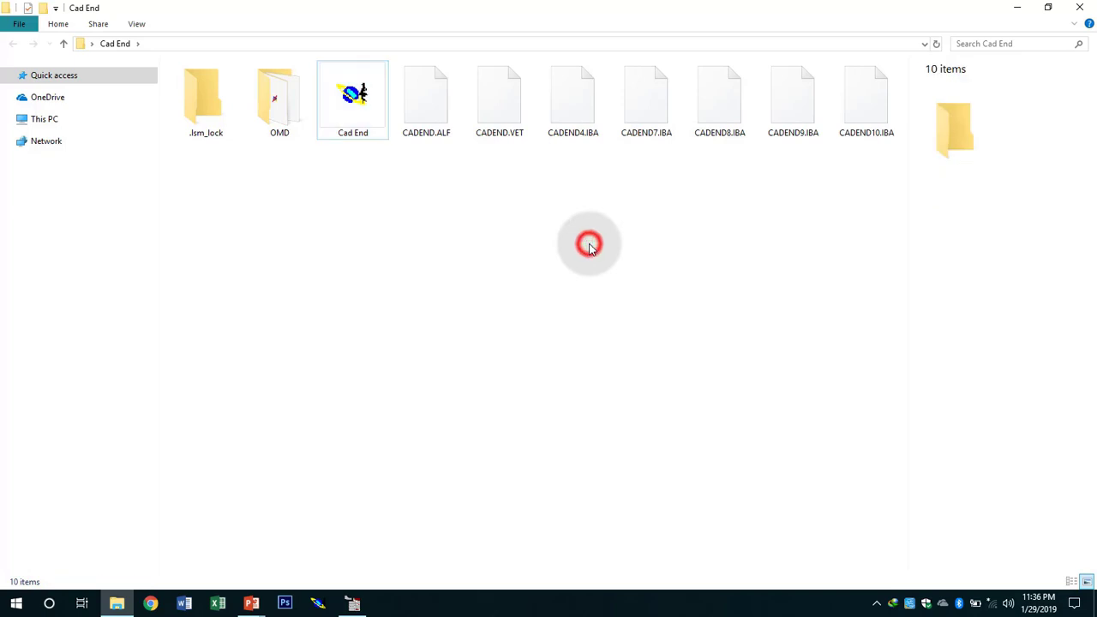
left_click(497, 117)
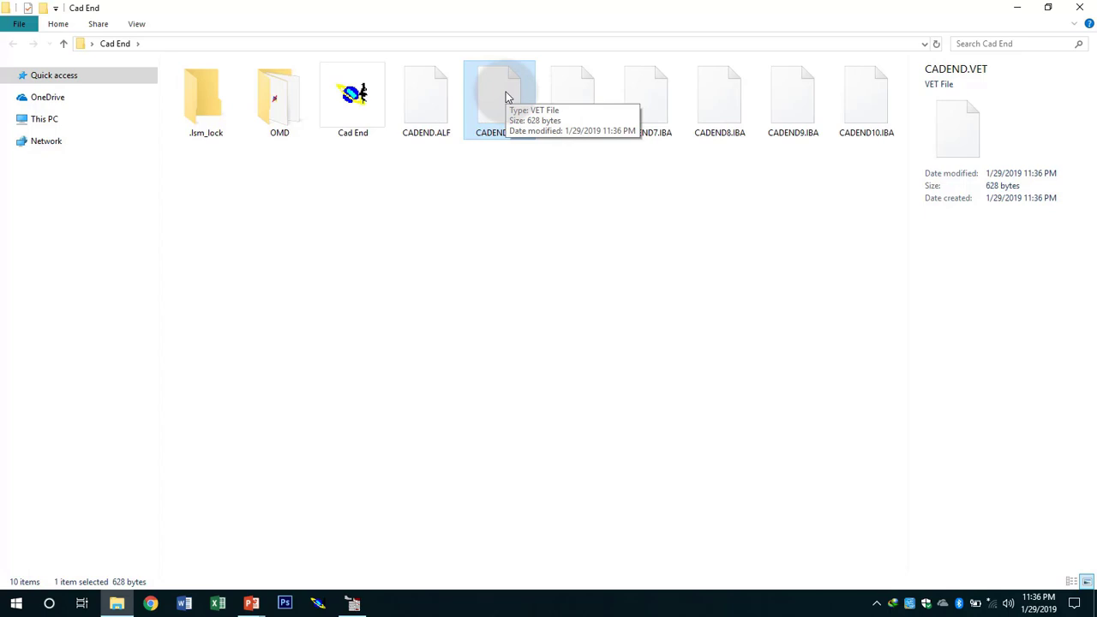
left_click(508, 197)
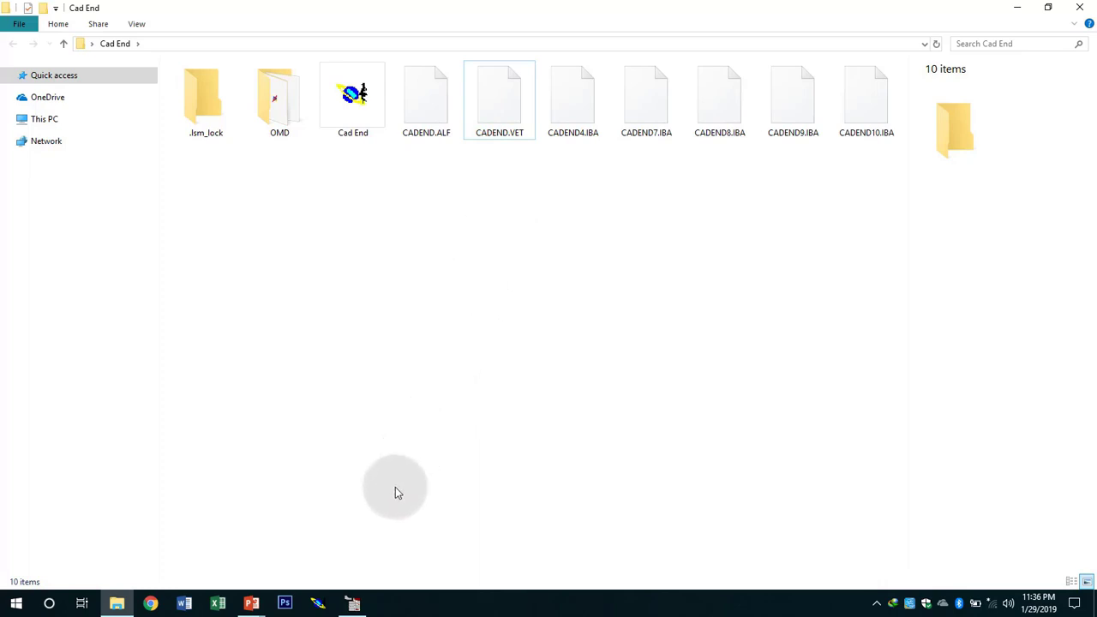
left_click(353, 604)
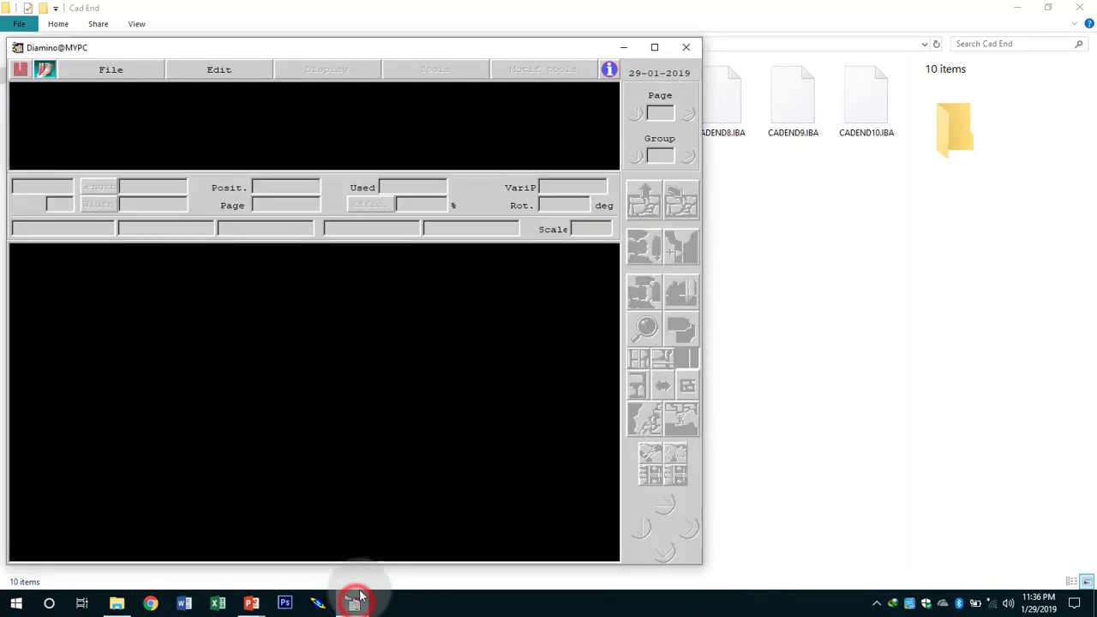
Move the Diamino window up and right and open its File menu.
left_click_drag(411, 50, 433, 31)
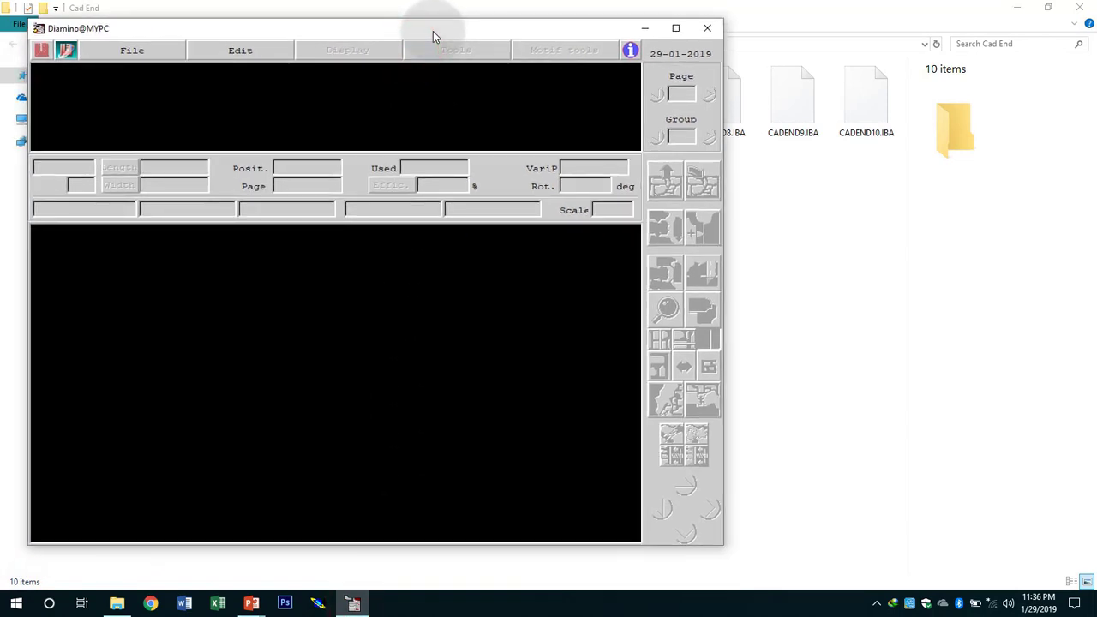
left_click(150, 51)
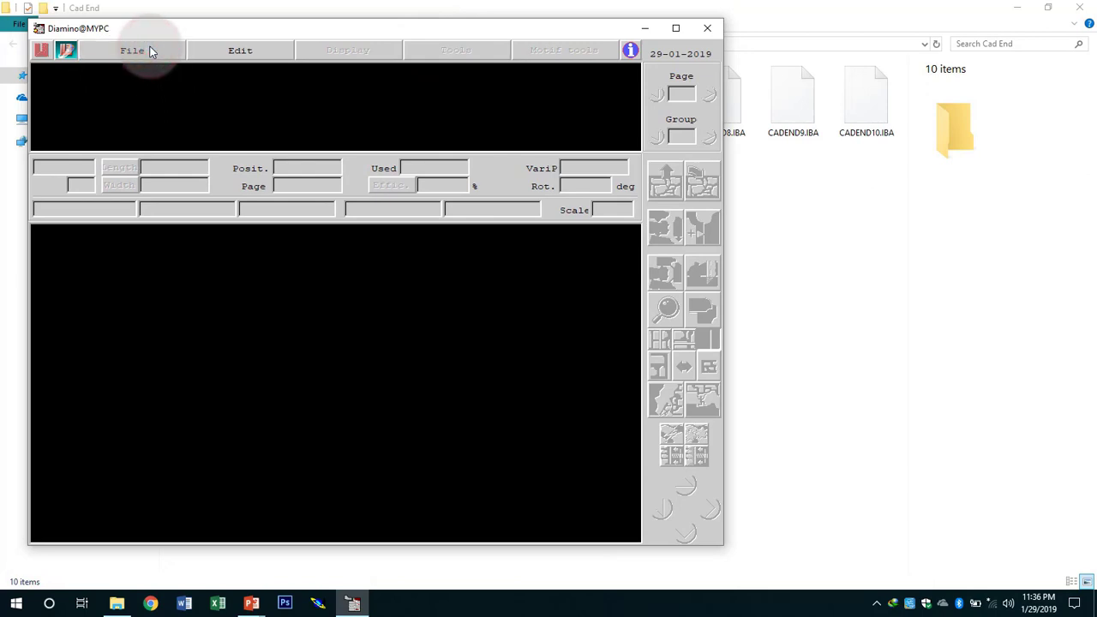
left_click(150, 51)
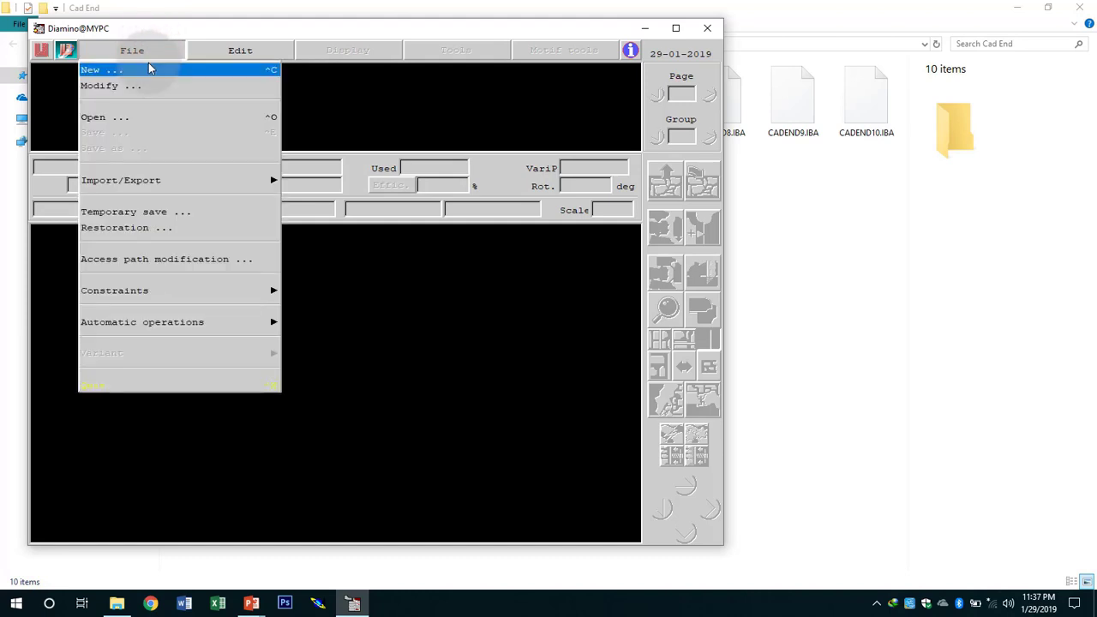
Create a new marker, arrange its generalities and composition windows, and name it 'Cad End'.
left_click(147, 69)
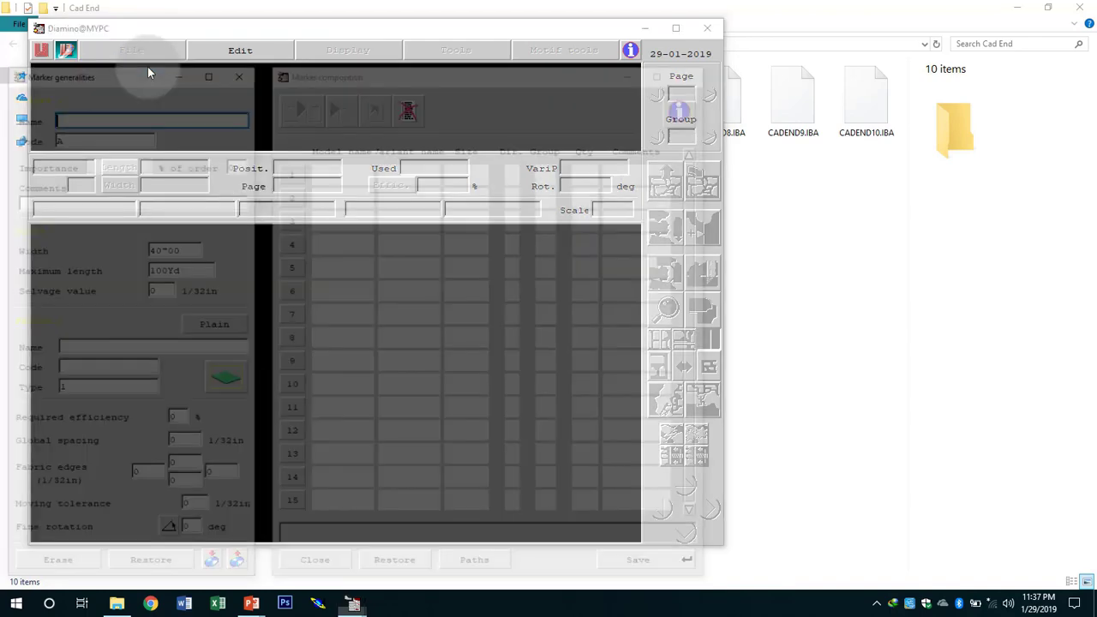
left_click_drag(127, 71, 139, 36)
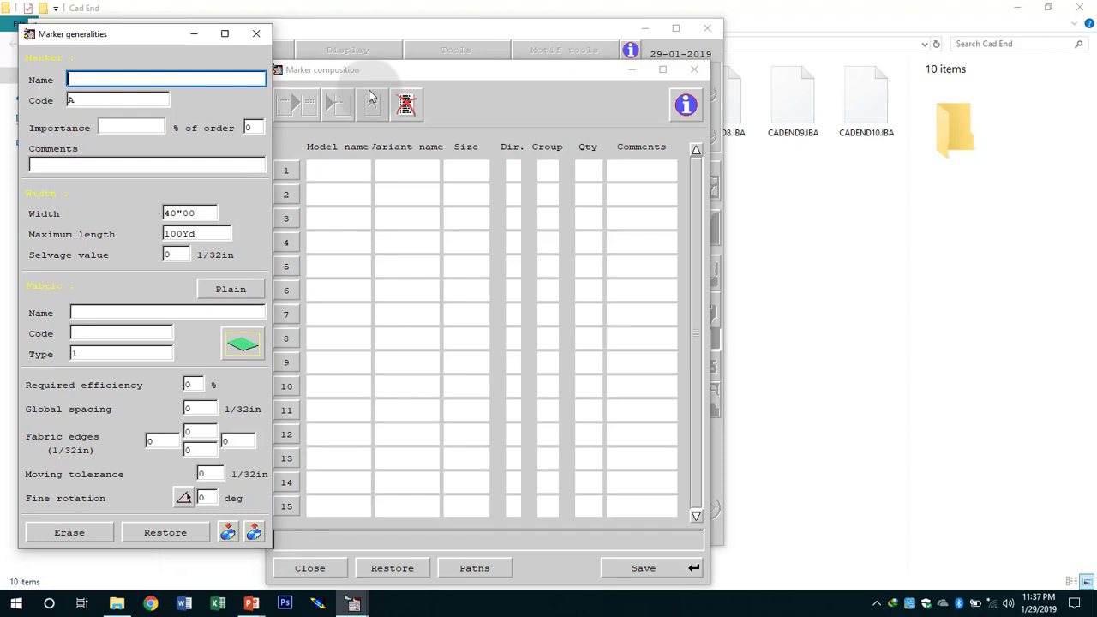
left_click(426, 70)
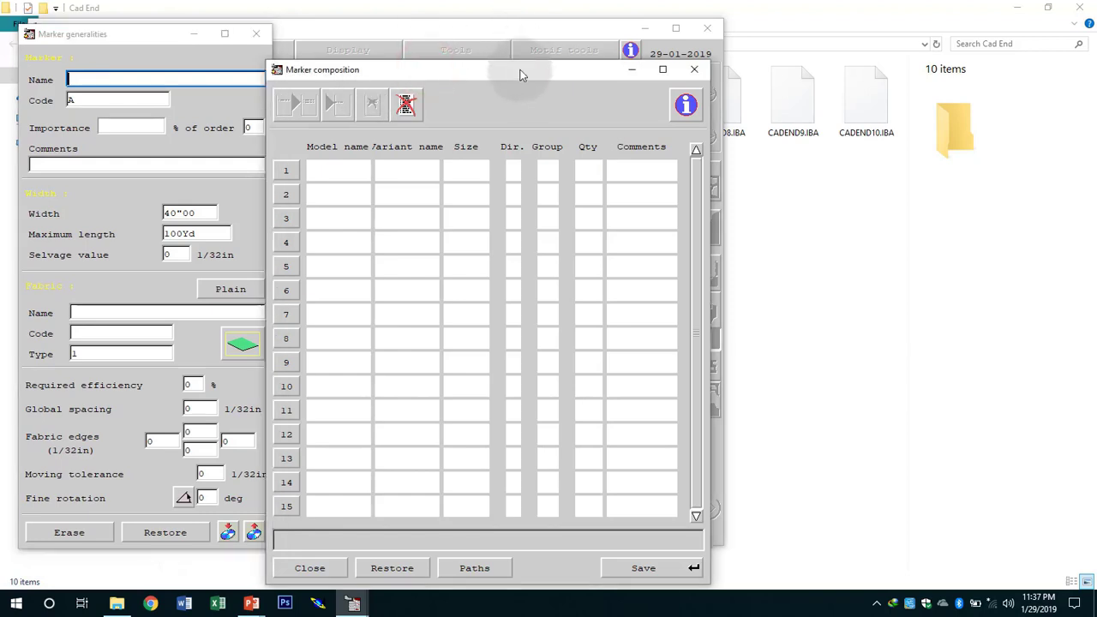
left_click_drag(521, 70, 584, 33)
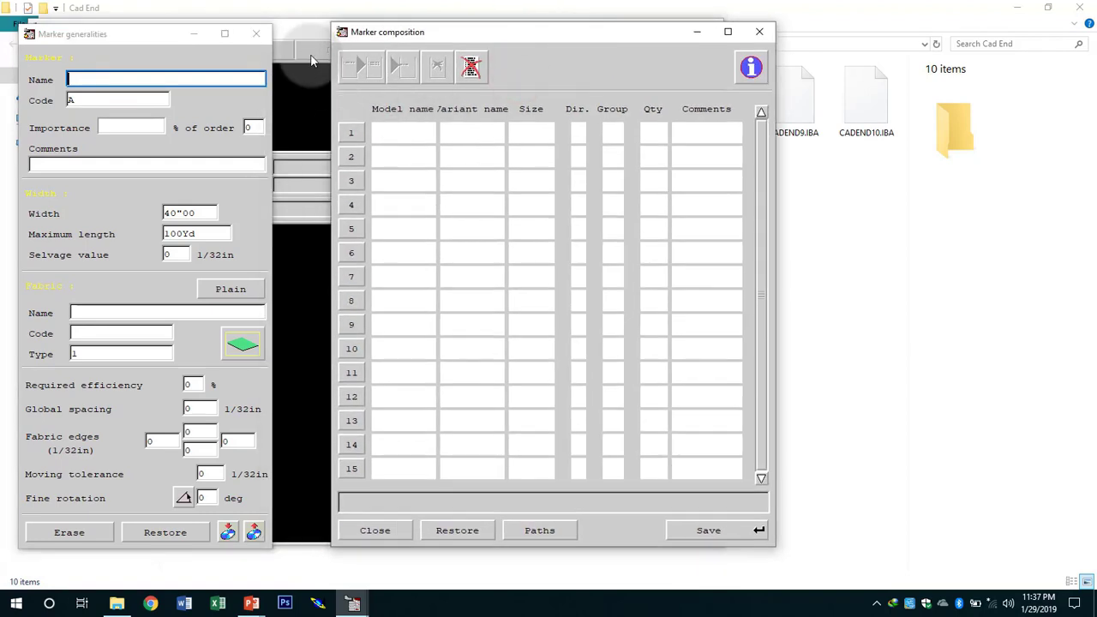
left_click(153, 38)
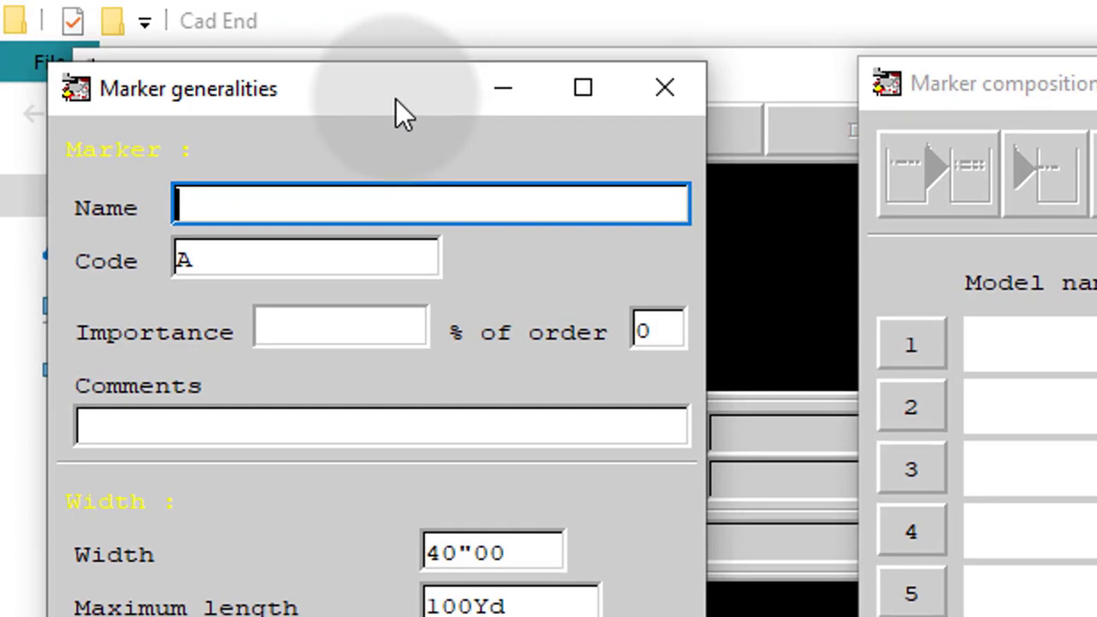
type("Cad")
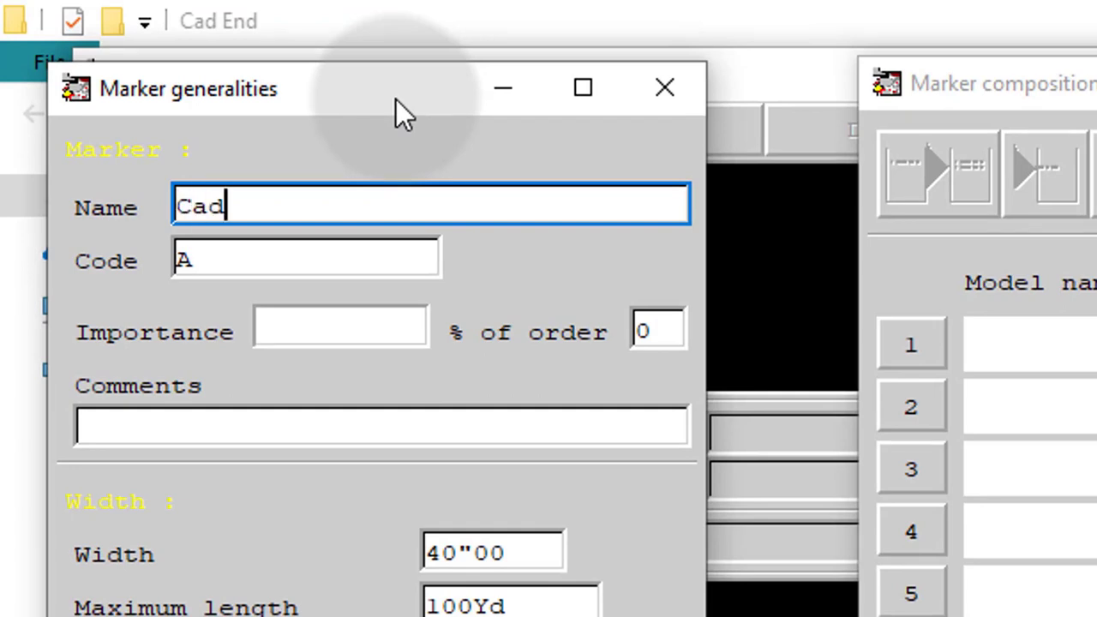
type(" End")
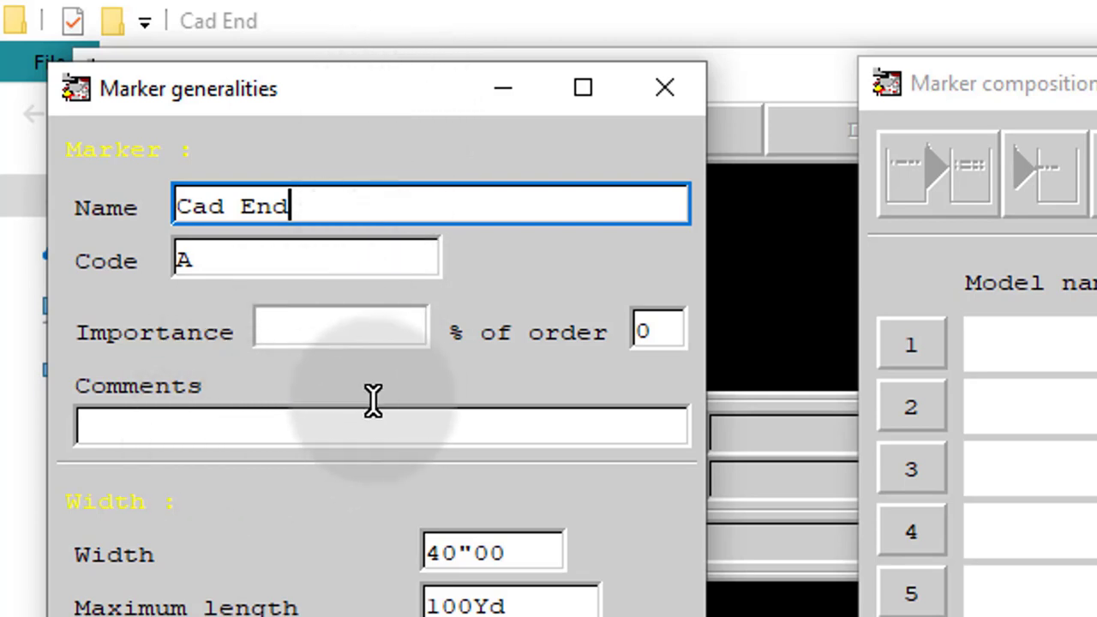
Place the caret in the Cad End marker's Comments field.
left_click(274, 426)
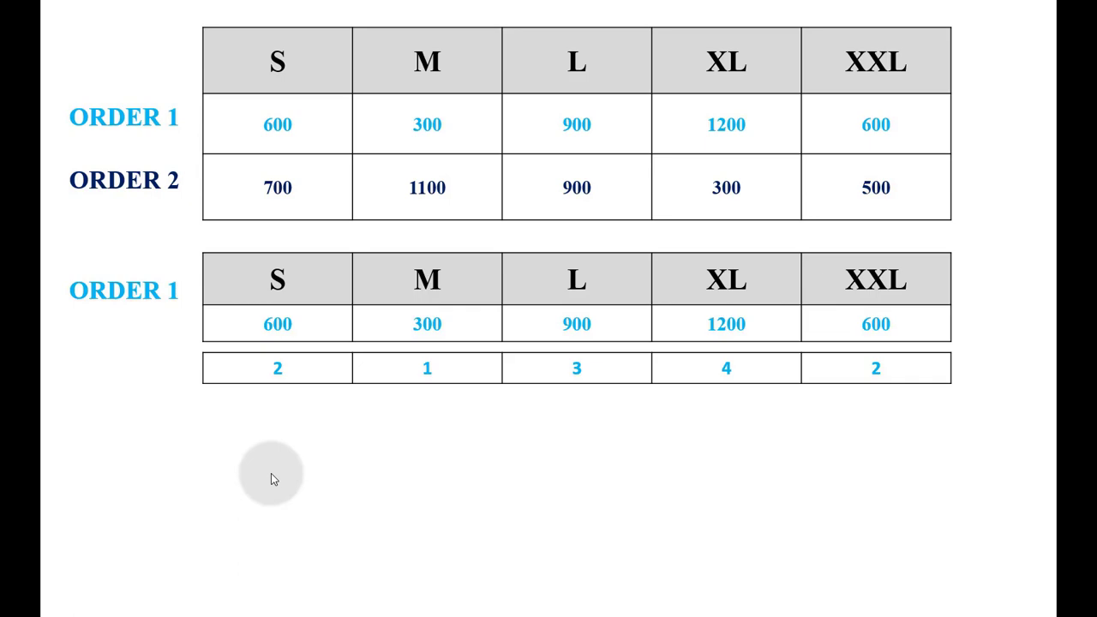
Type the size ratio s=2,m=1,l=3,xl=4,xxl=2 into the marker comments.
key("alt+Tab")
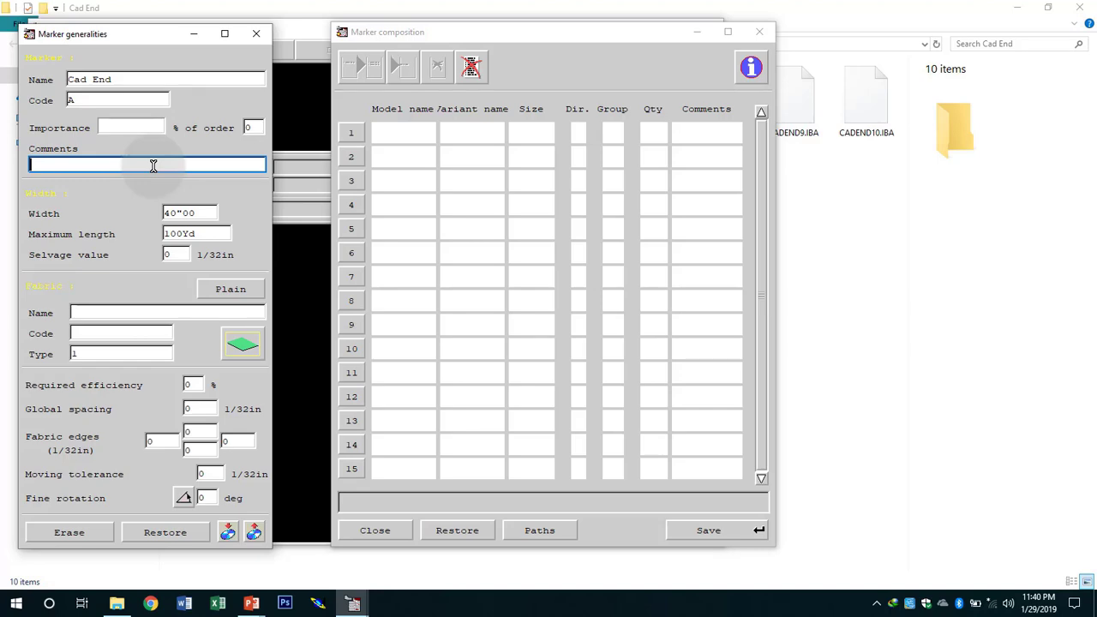
type("s")
type("=2")
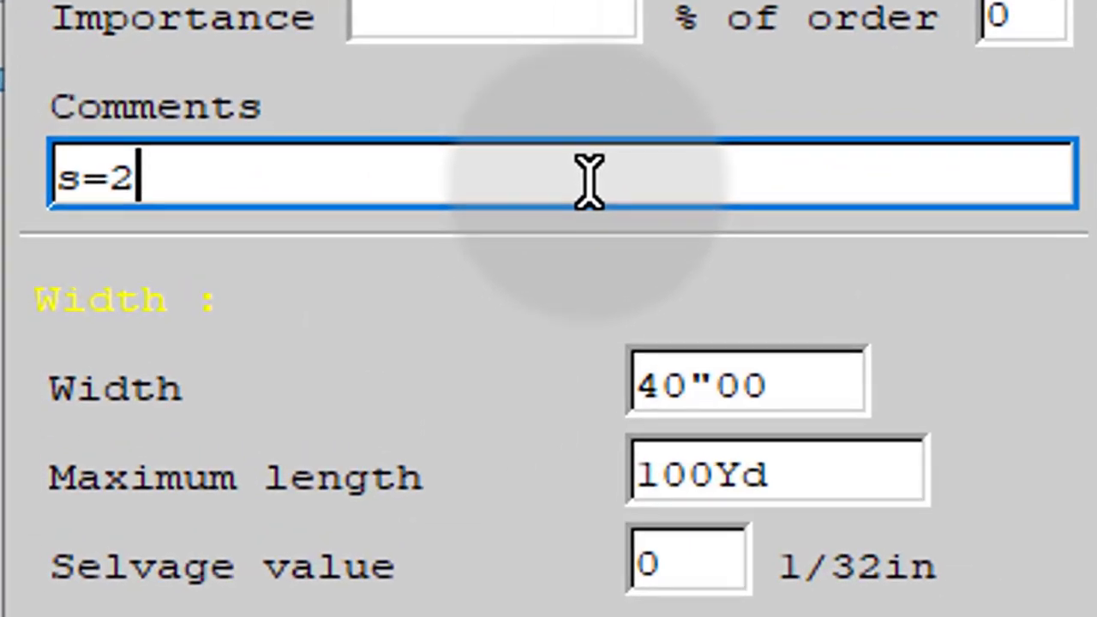
type(",")
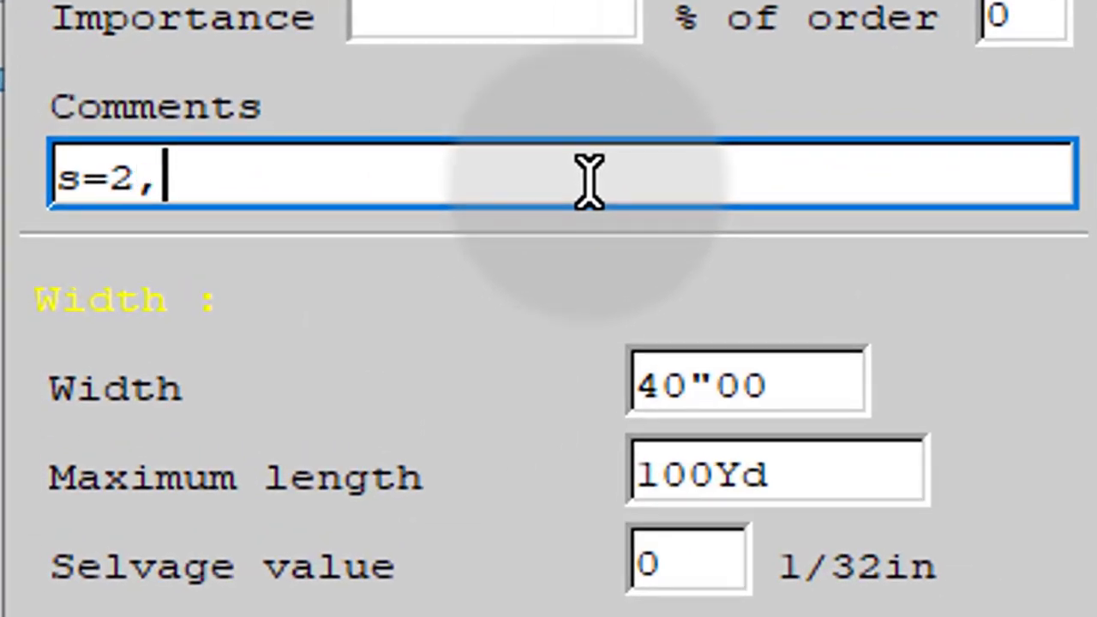
type("m")
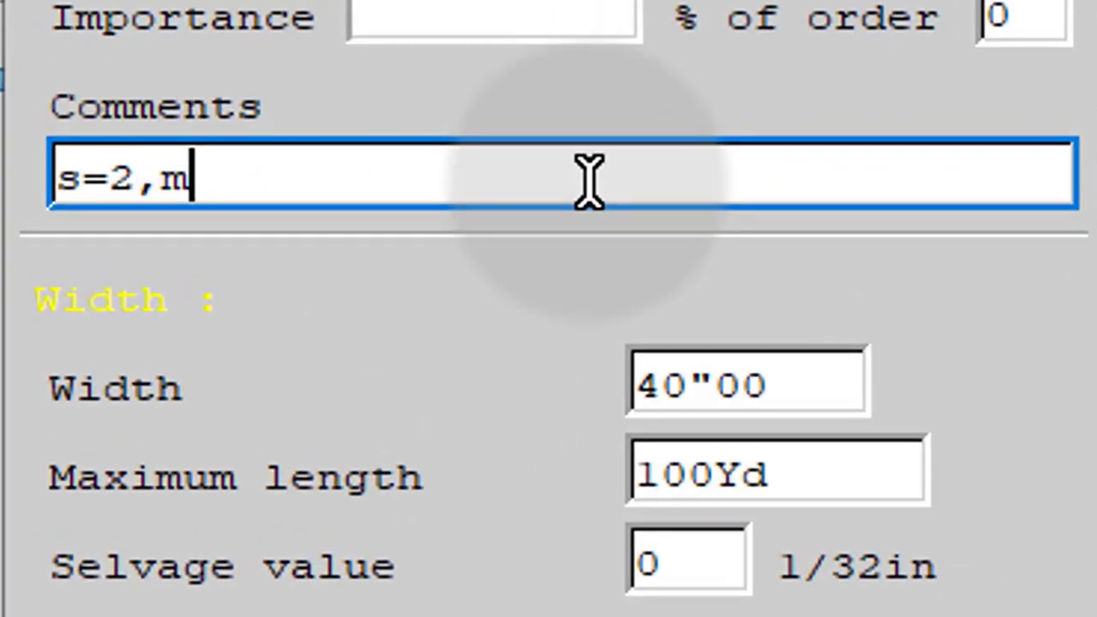
type("=")
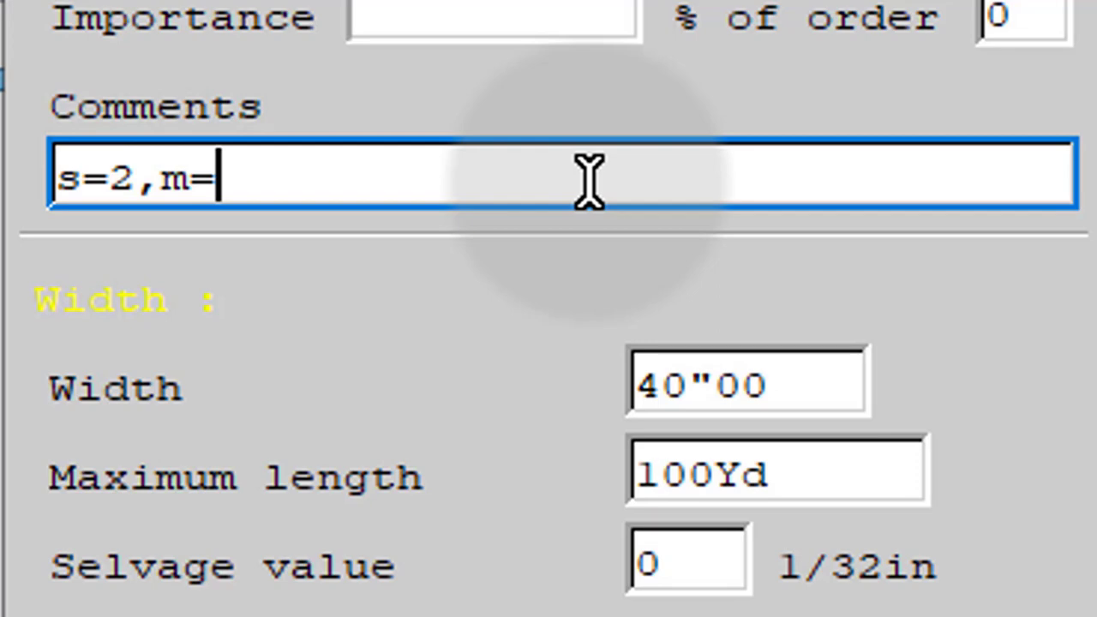
type("1")
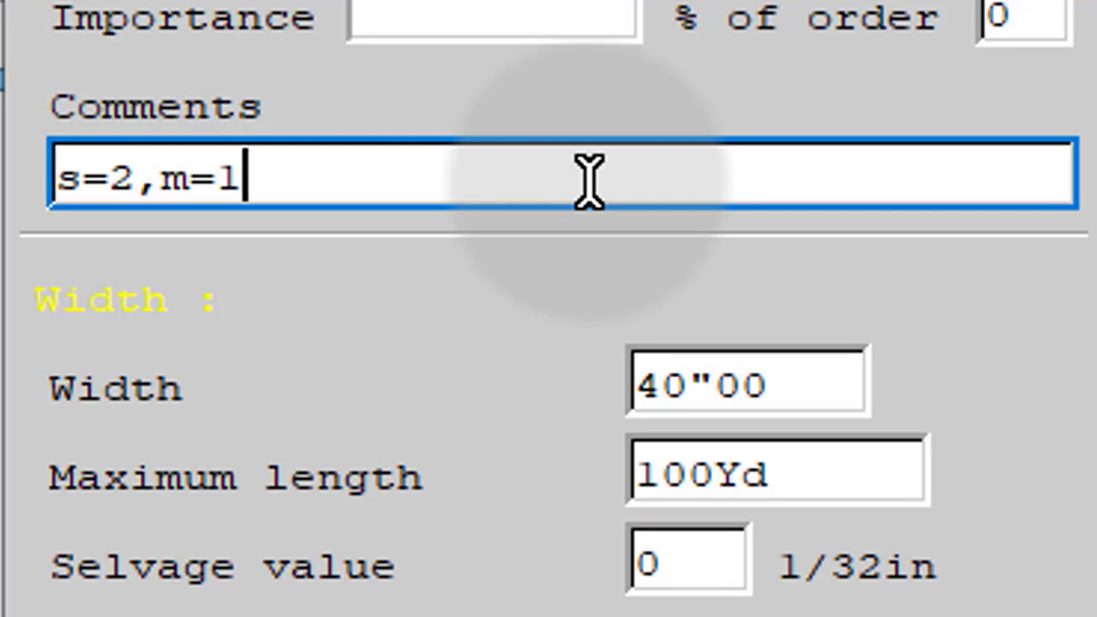
type(",1")
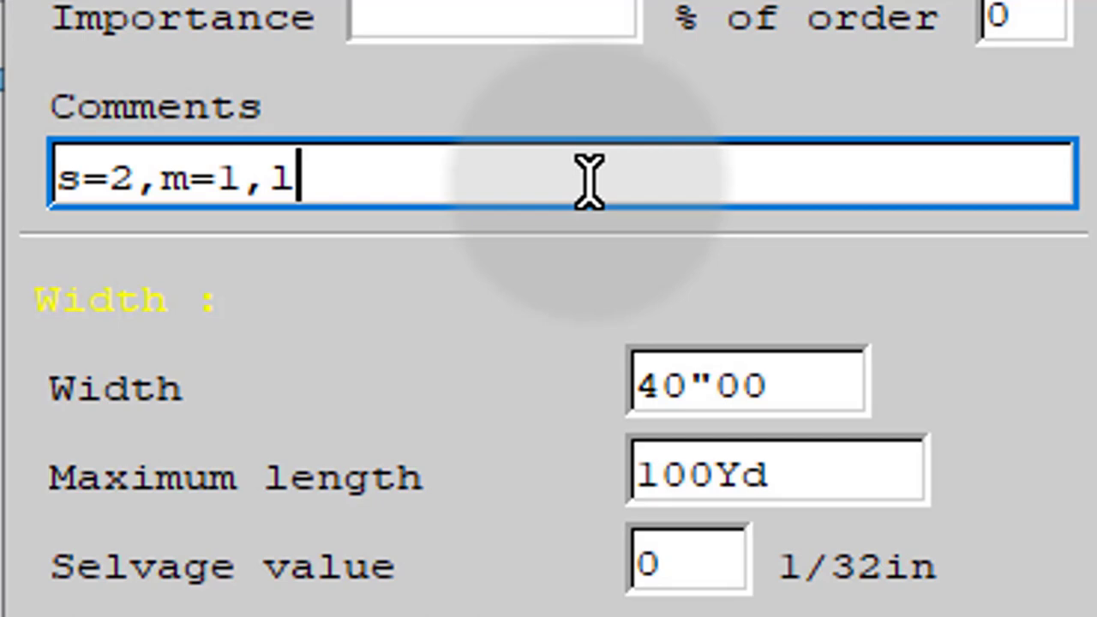
type("=3")
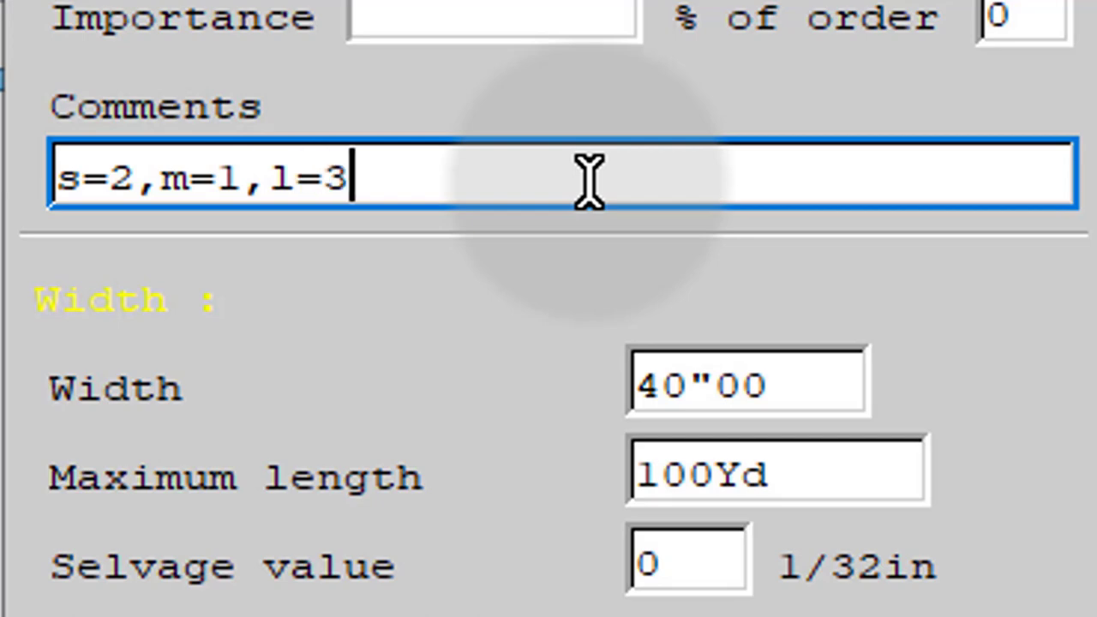
type(",xl")
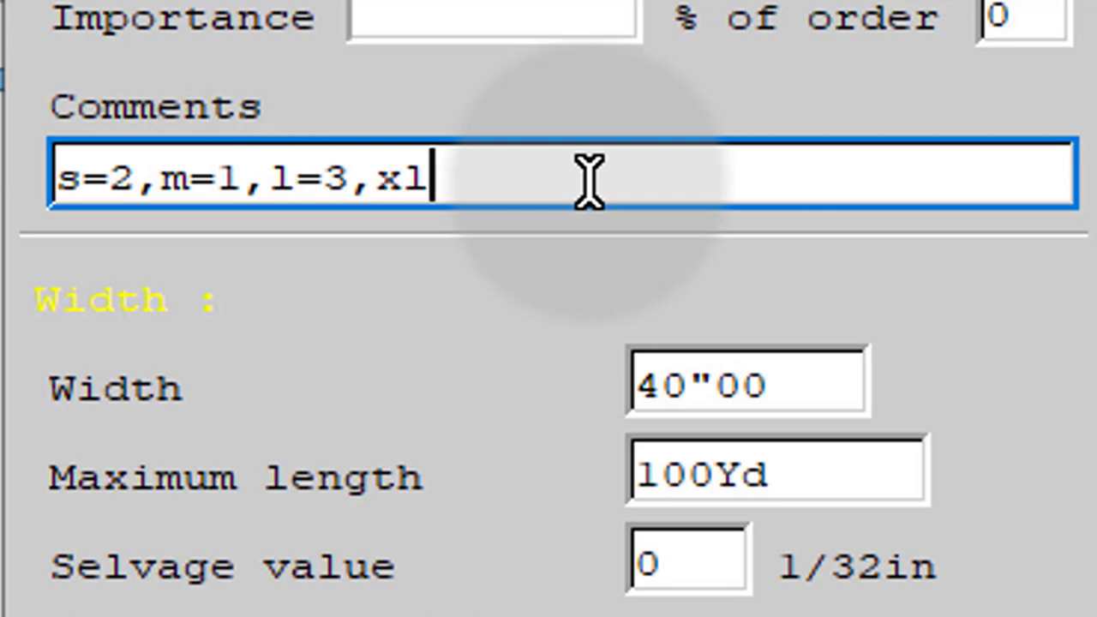
type("=")
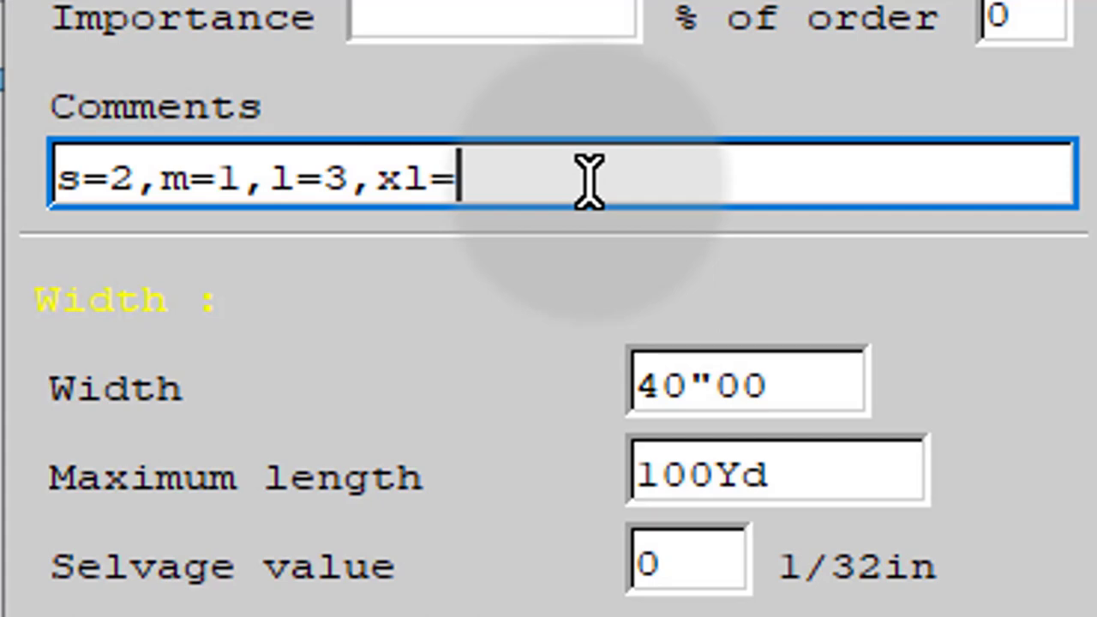
type("4,")
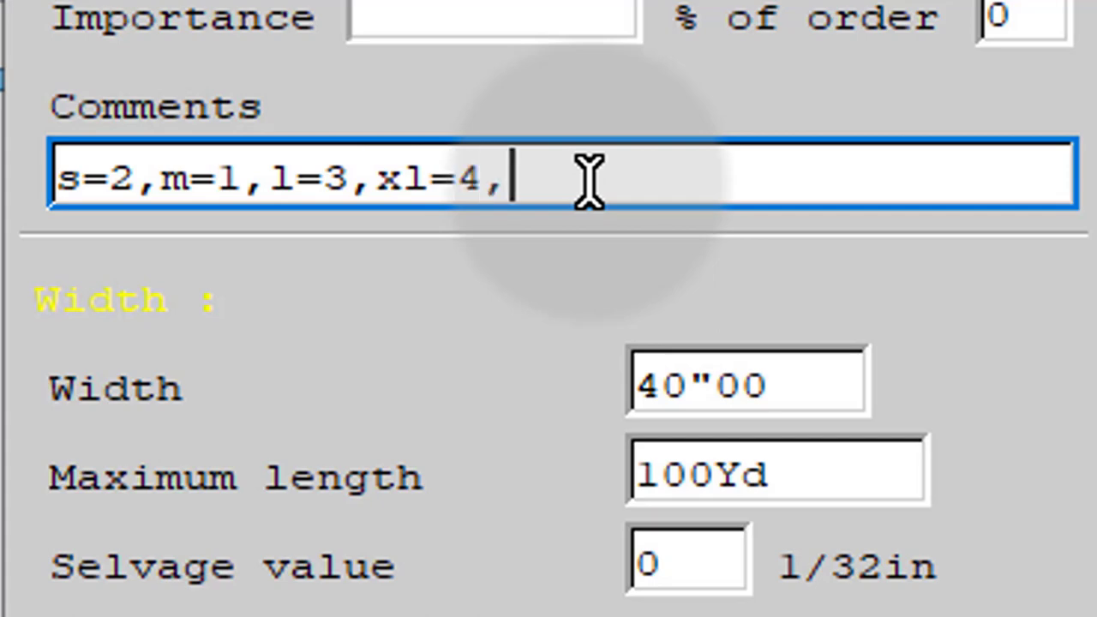
type("xxl=")
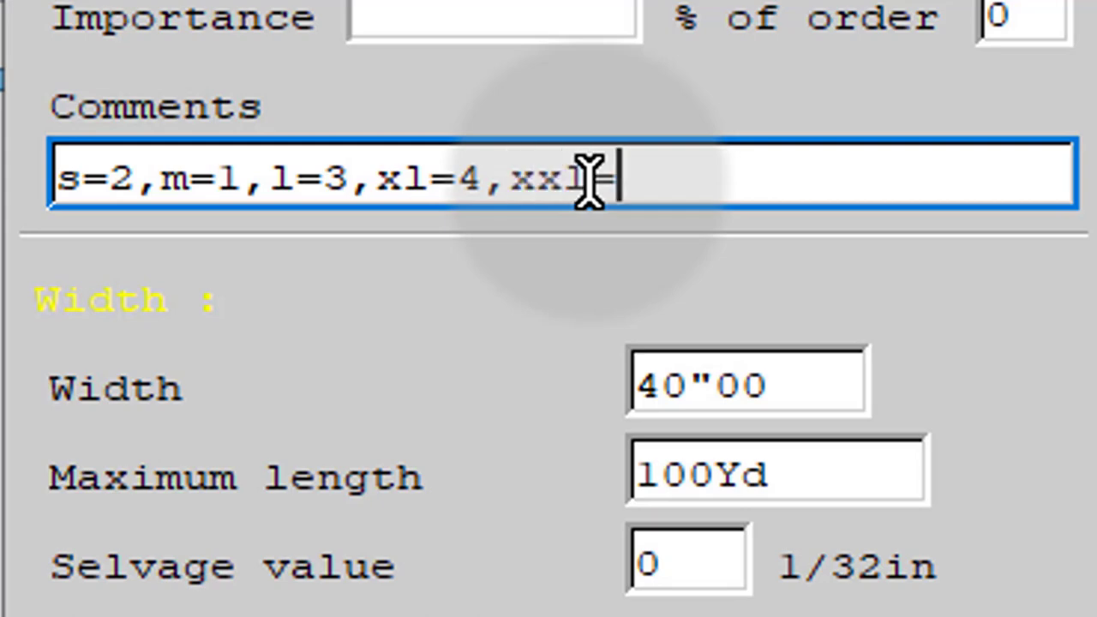
type("2")
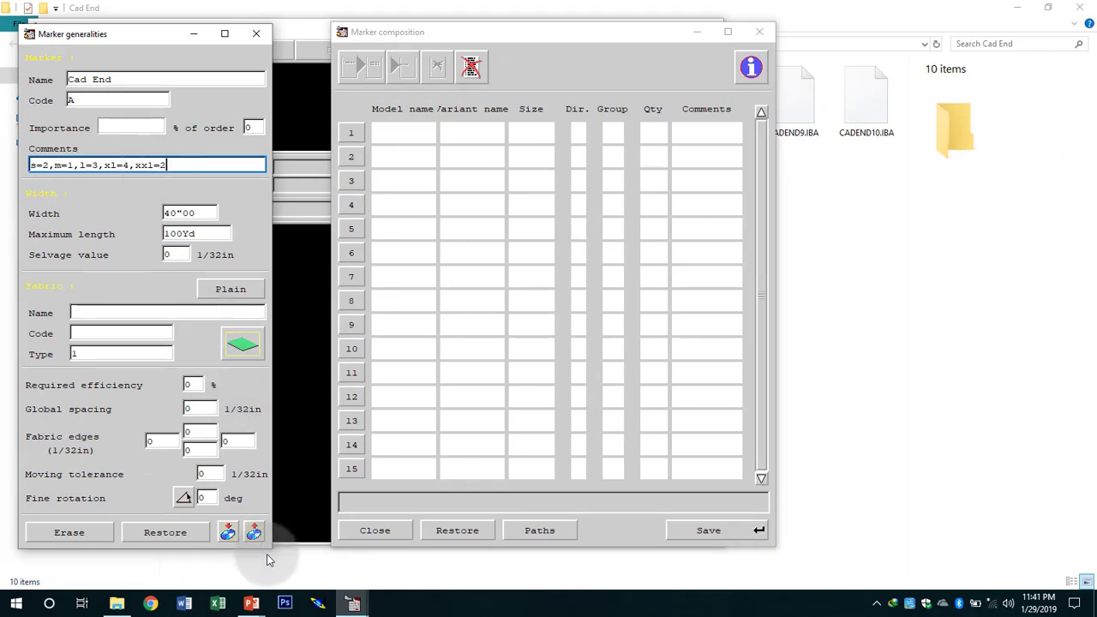
left_click(251, 604)
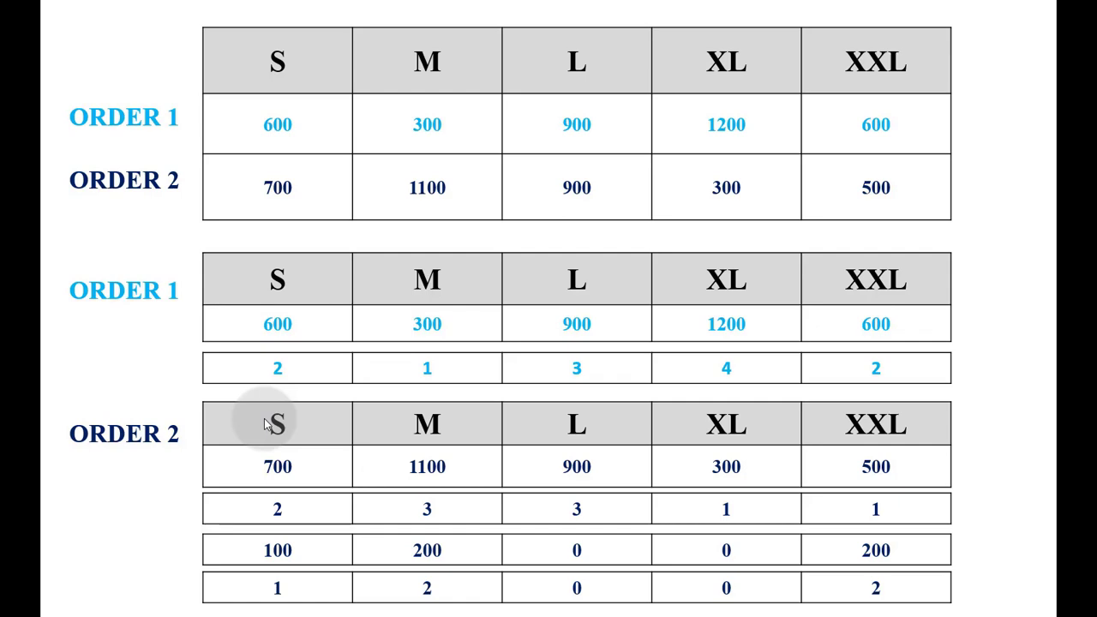
Exit the order size tables slideshow to return to Diamino.
key("Escape")
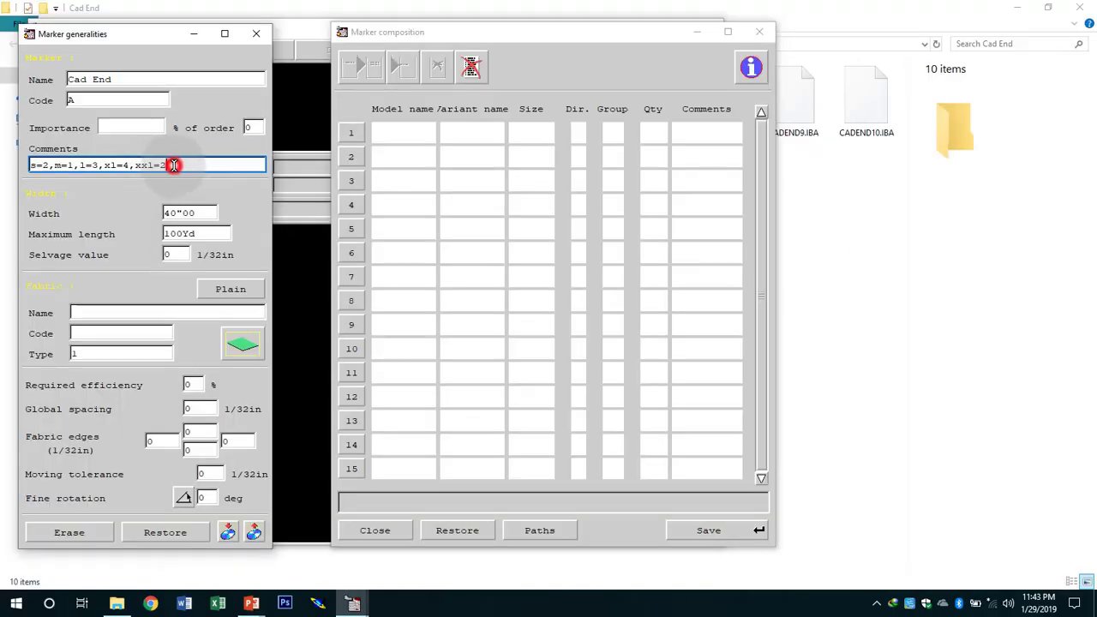
Replace the marker width of 40"00 with 56".
left_click(173, 165)
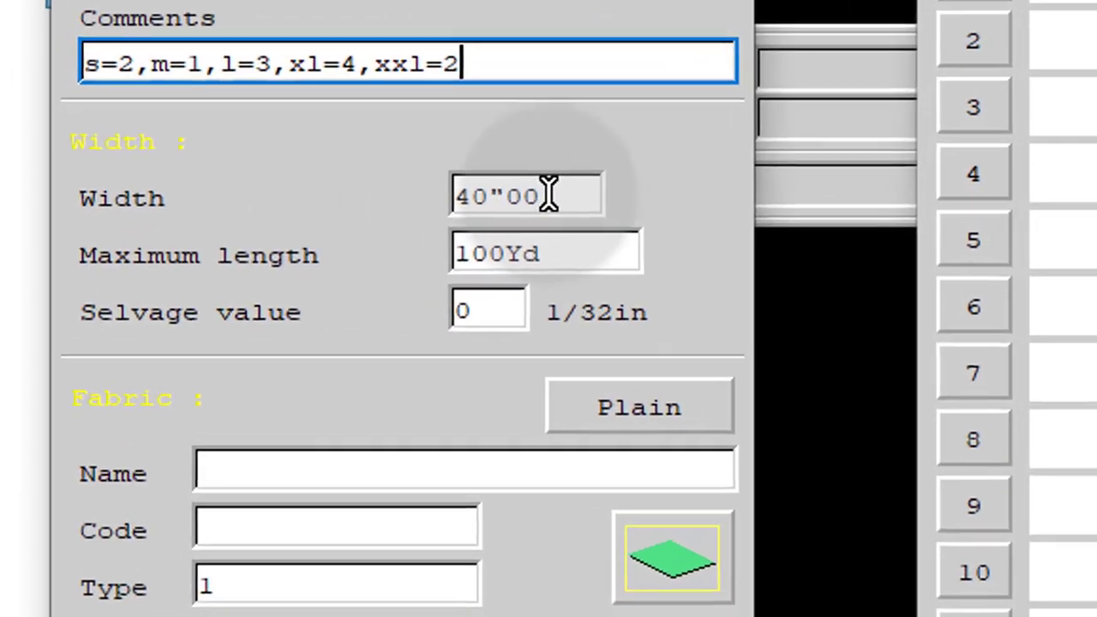
left_click(550, 197)
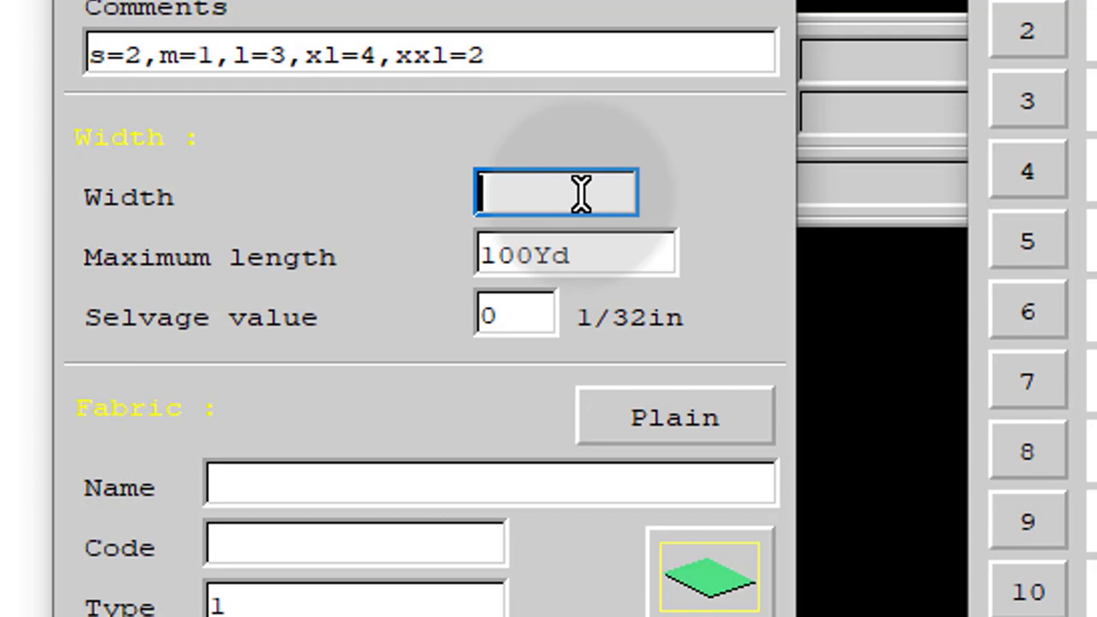
type("56")
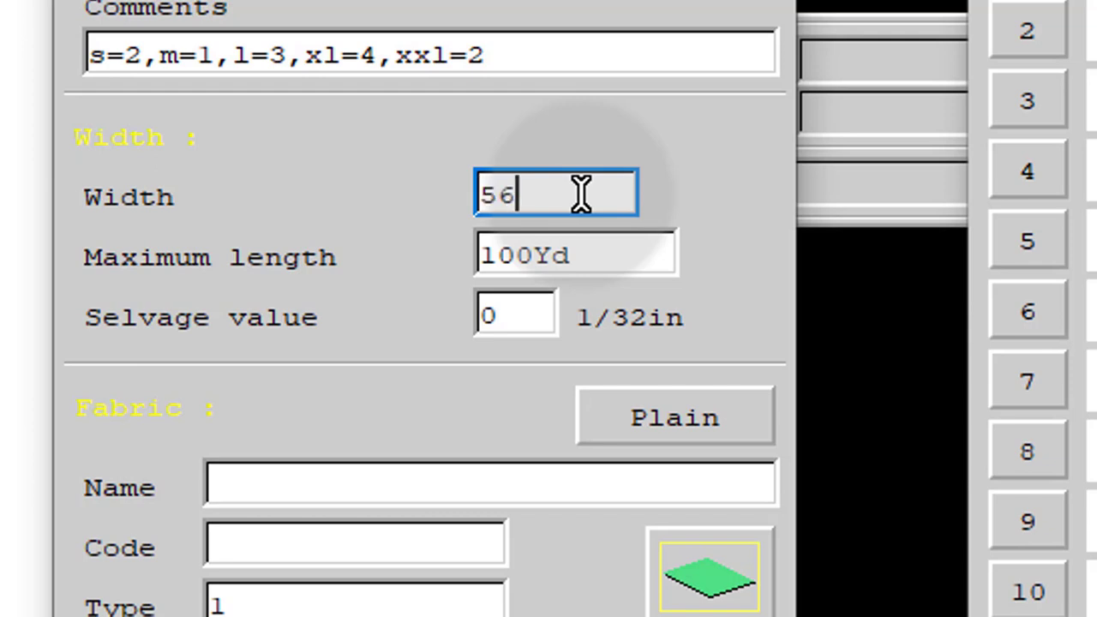
type("\"")
Enter 200Yd as the marker's maximum length.
left_click(595, 249)
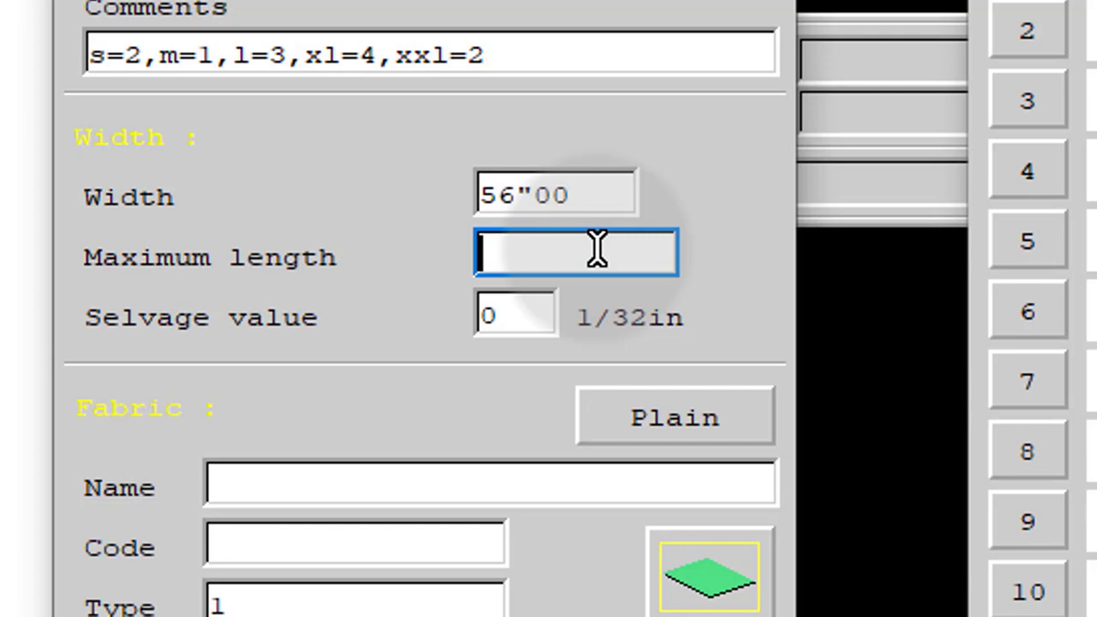
type("200Yd")
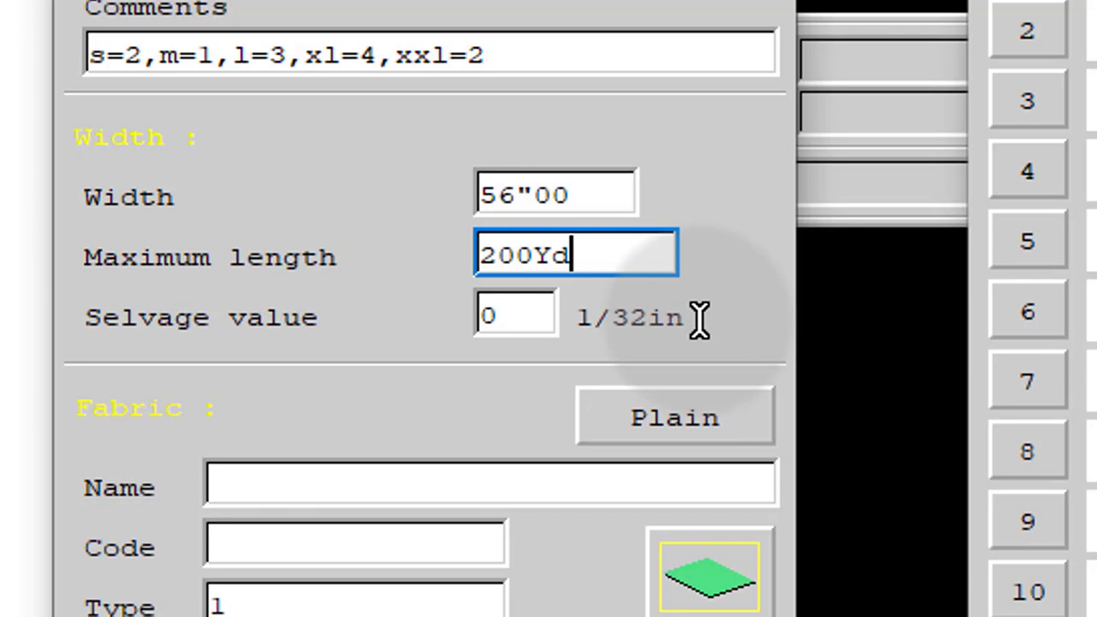
left_click(544, 311)
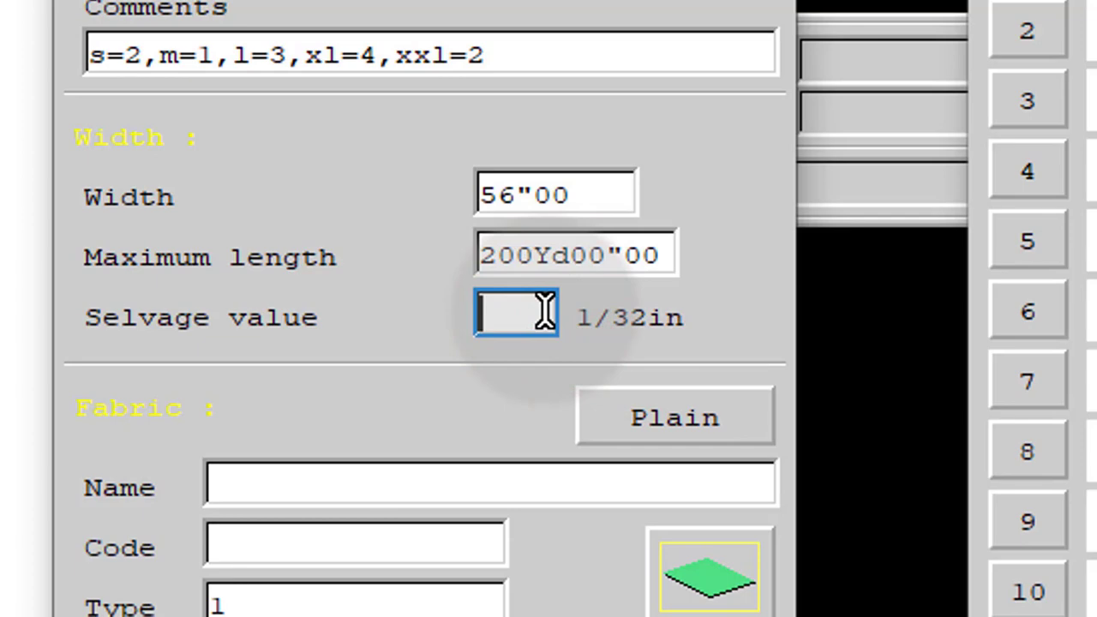
Enter selvage value 16 (1/32in) and change required efficiency from 0 to 99%.
type("16")
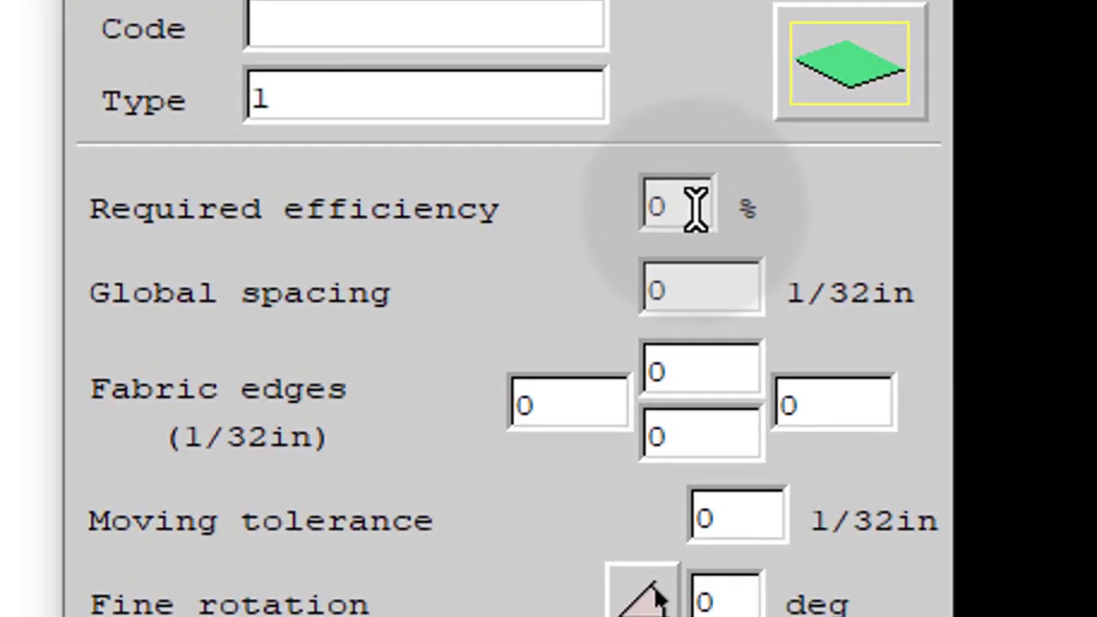
left_click(197, 385)
key("BackSpace")
type("99")
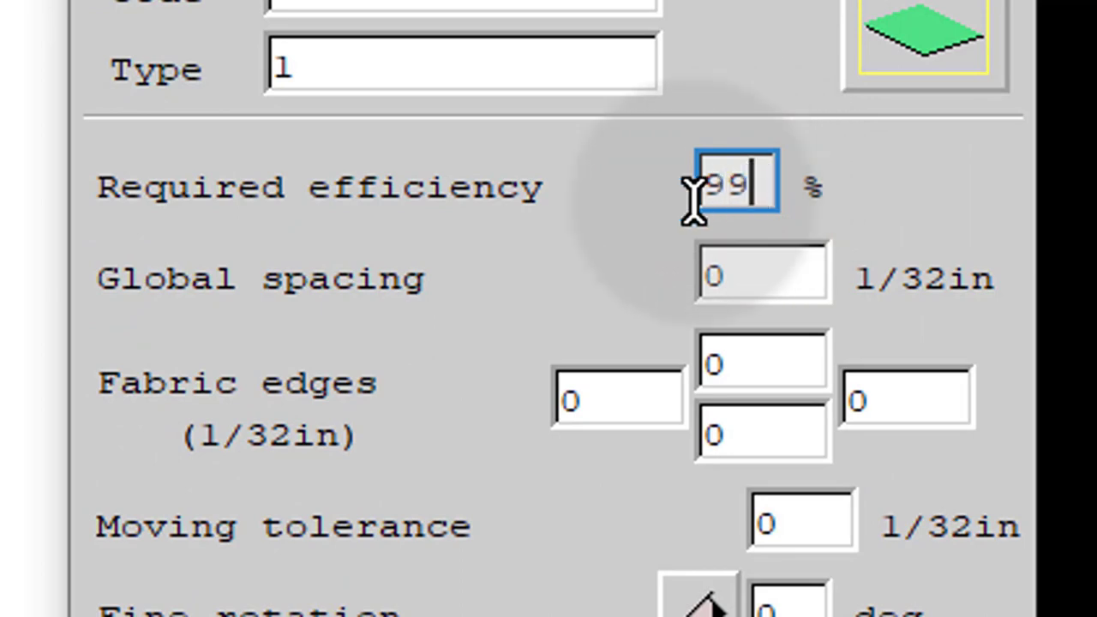
left_click(576, 273)
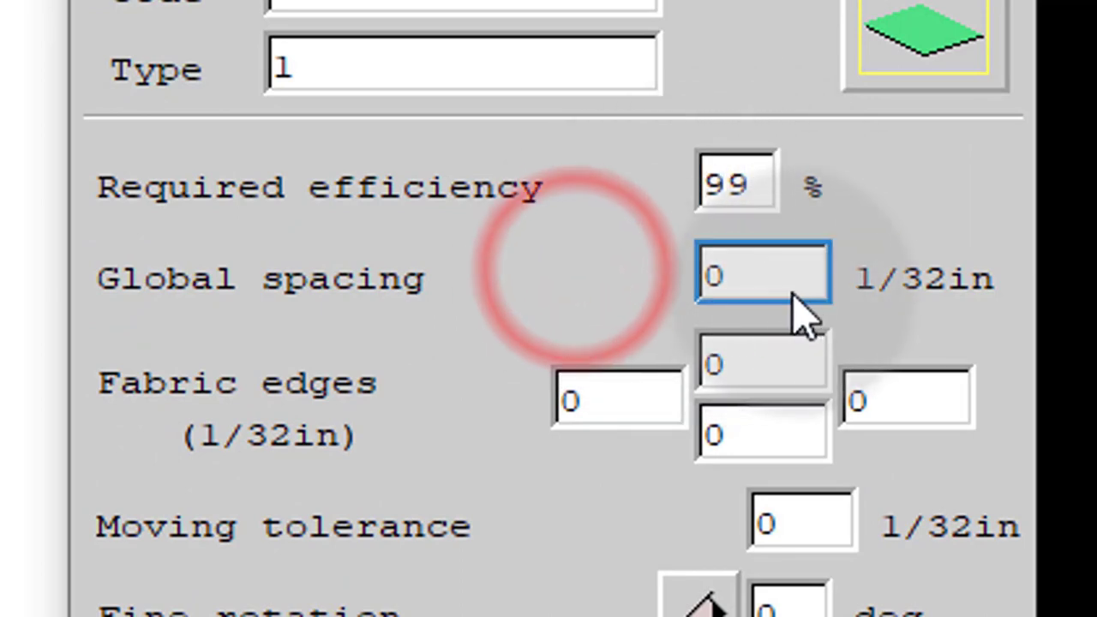
Enter 8 (1/32in) as the marker's global spacing between pieces.
left_click(755, 262)
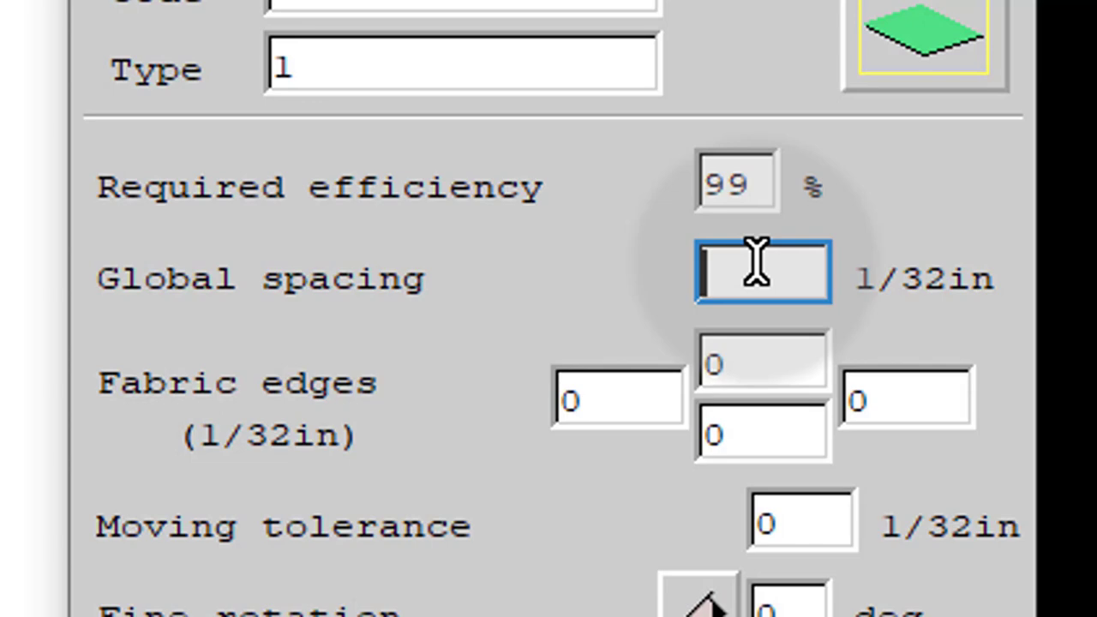
type("16")
type("8")
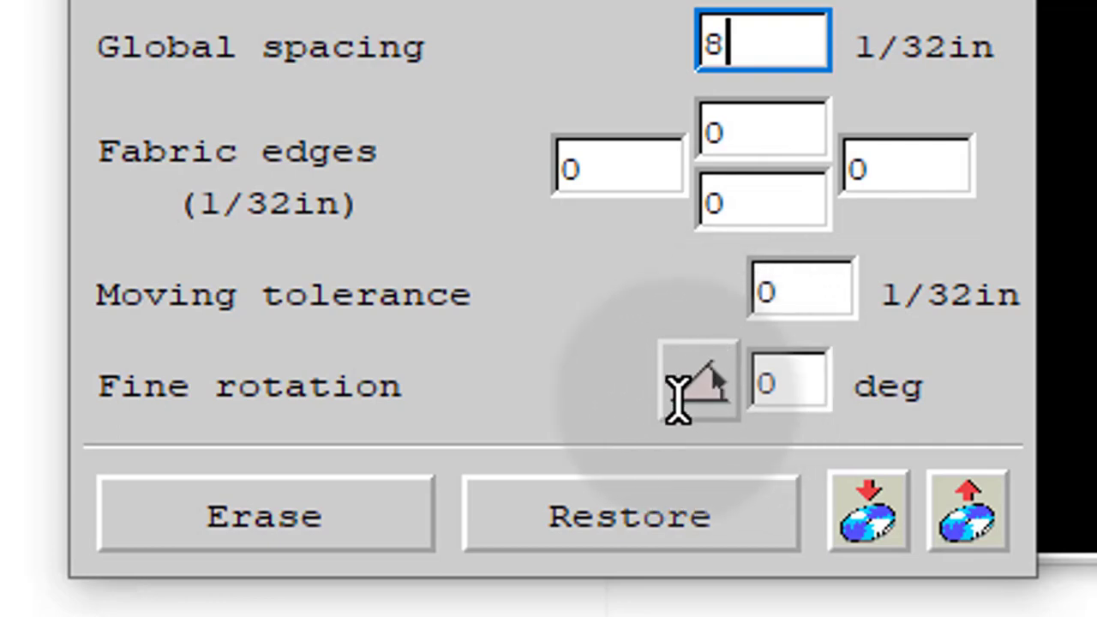
Toggle the fine rotation option and replace the moving tolerance 0 with 16 (1/32in).
left_click(702, 390)
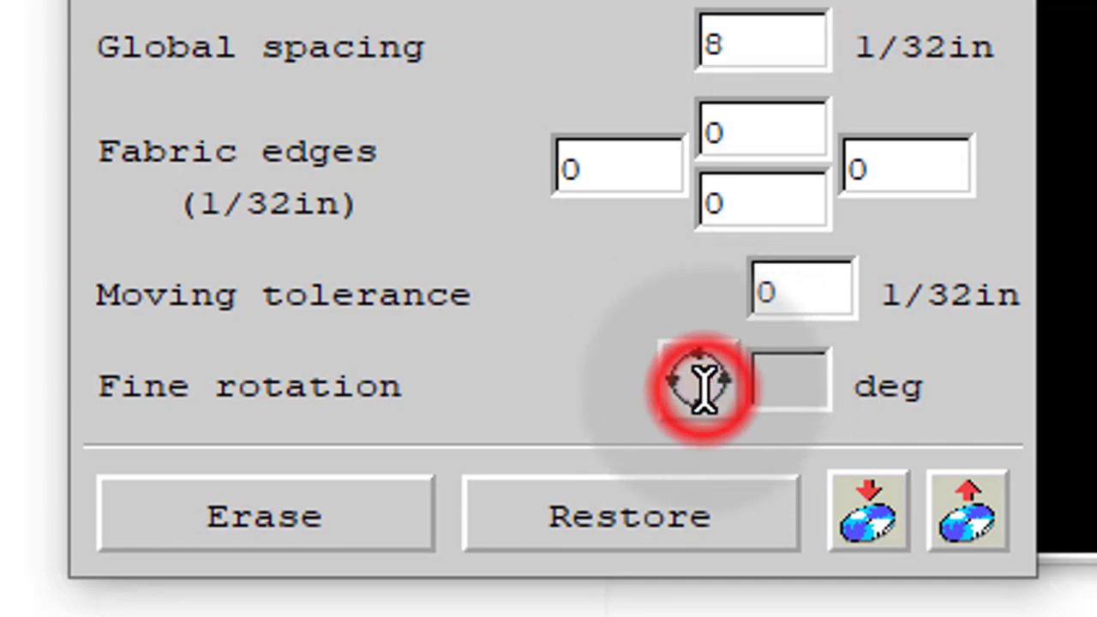
left_click(831, 289)
key("BackSpace")
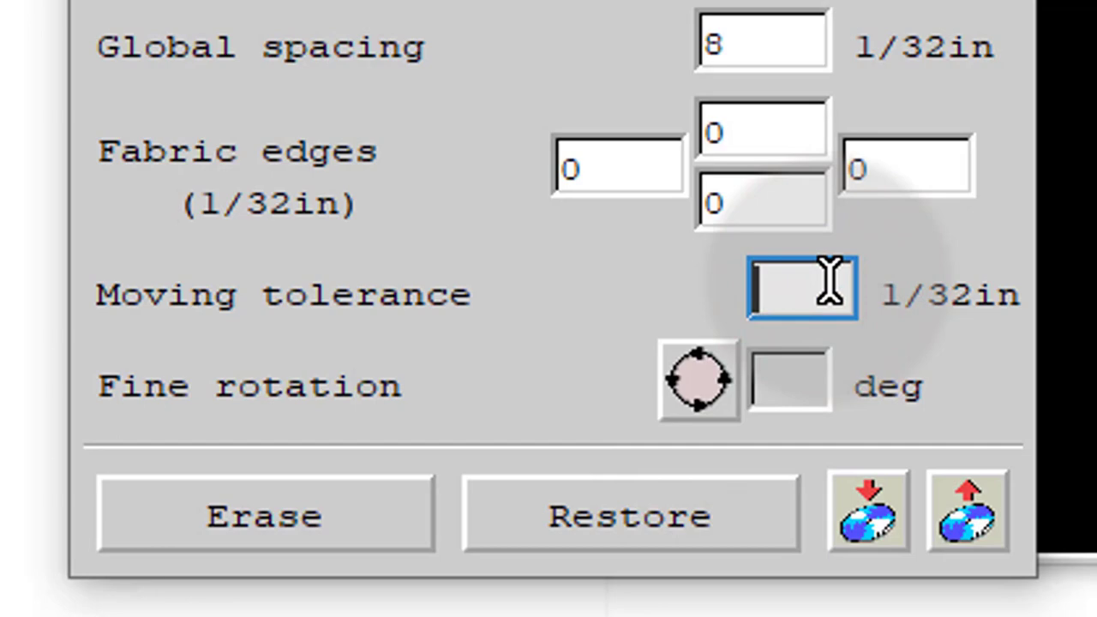
type("16")
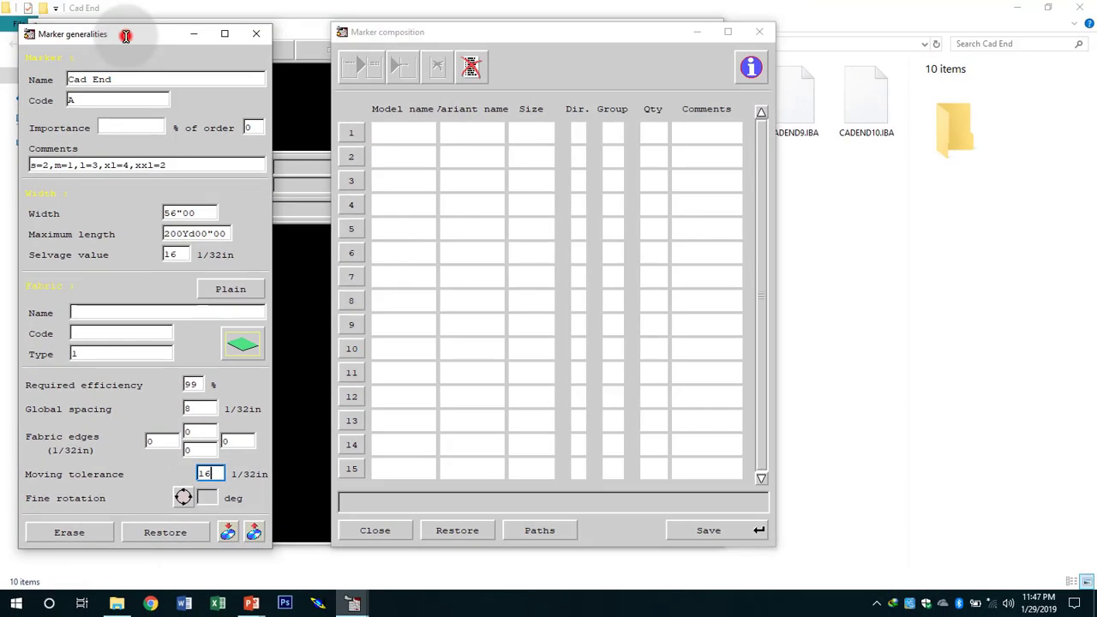
left_click_drag(125, 35, 144, 29)
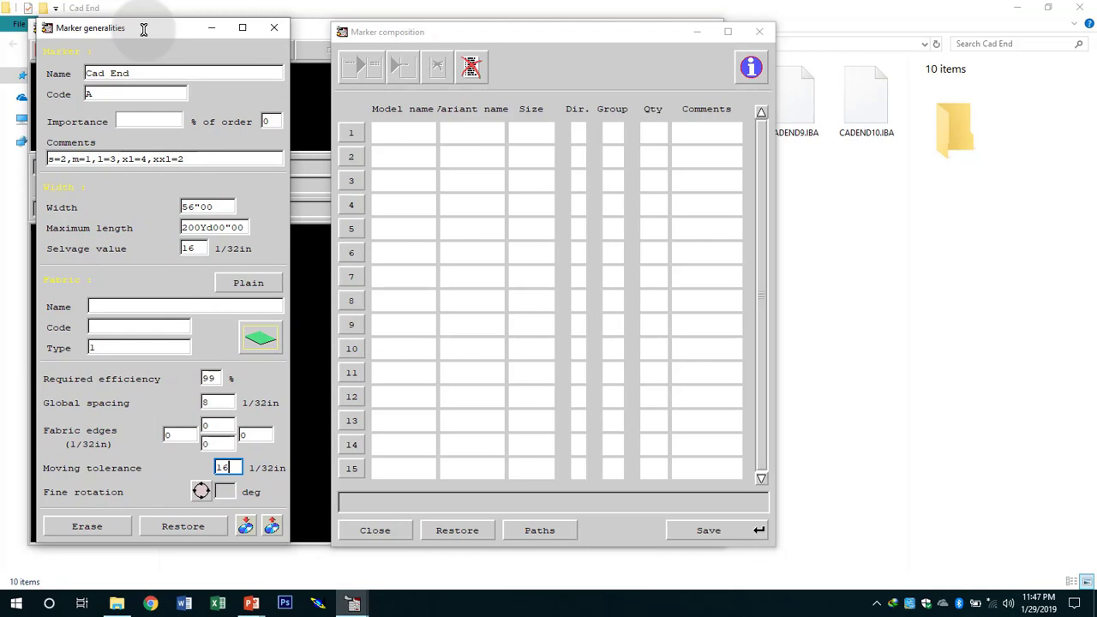
Bring the empty Marker composition table to the front.
left_click(450, 33)
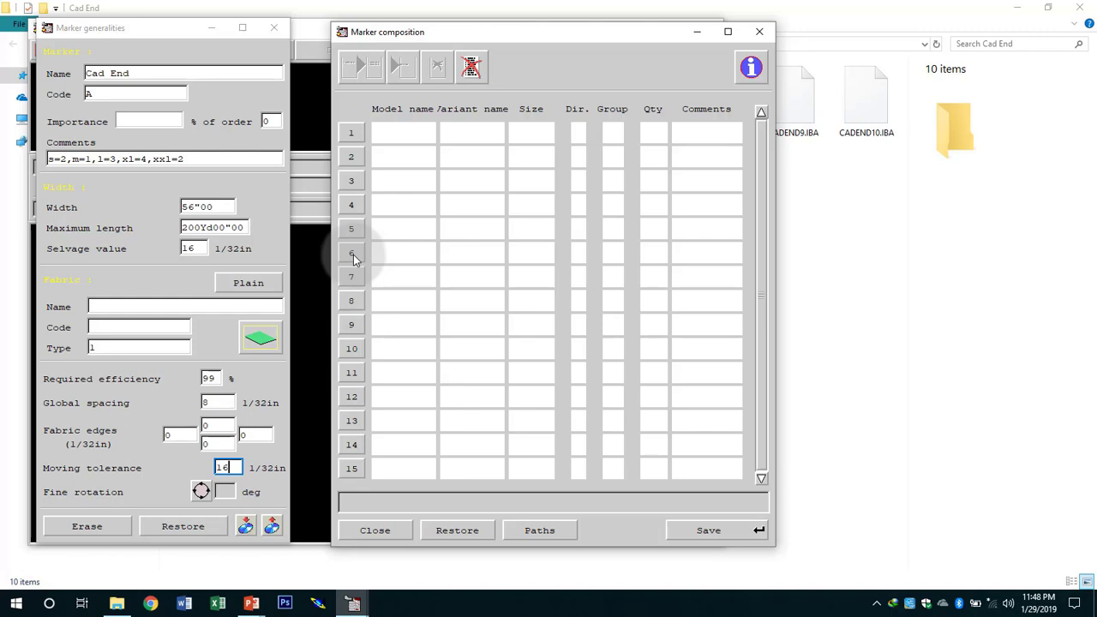
Fill row 1 with variant CADEND.VET, size s, direction 0 and group 1.
left_click(468, 131)
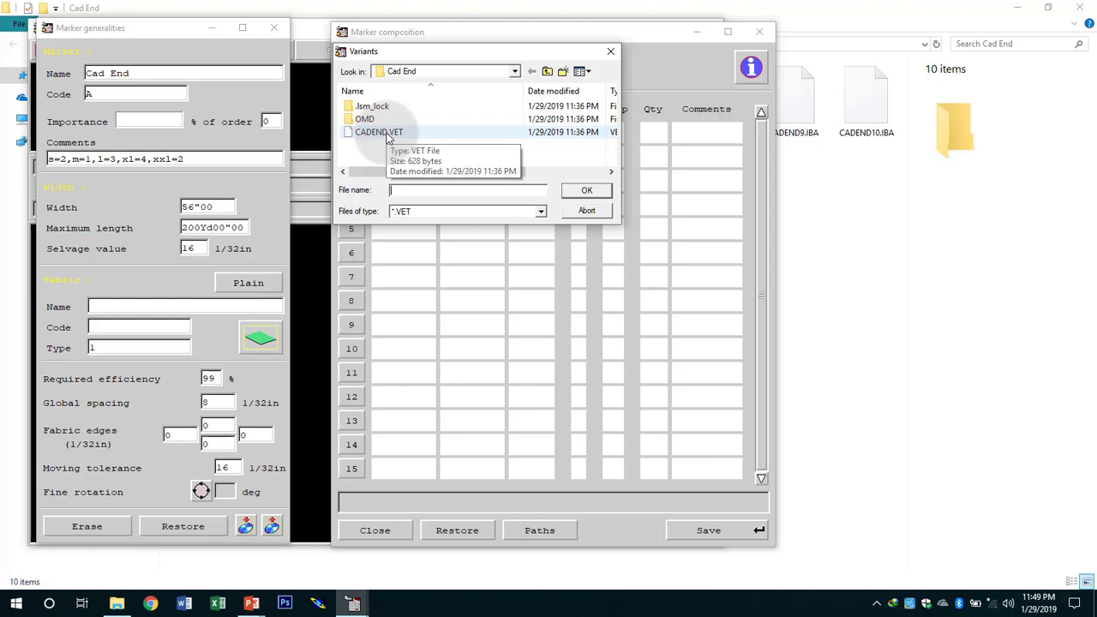
left_click(388, 134)
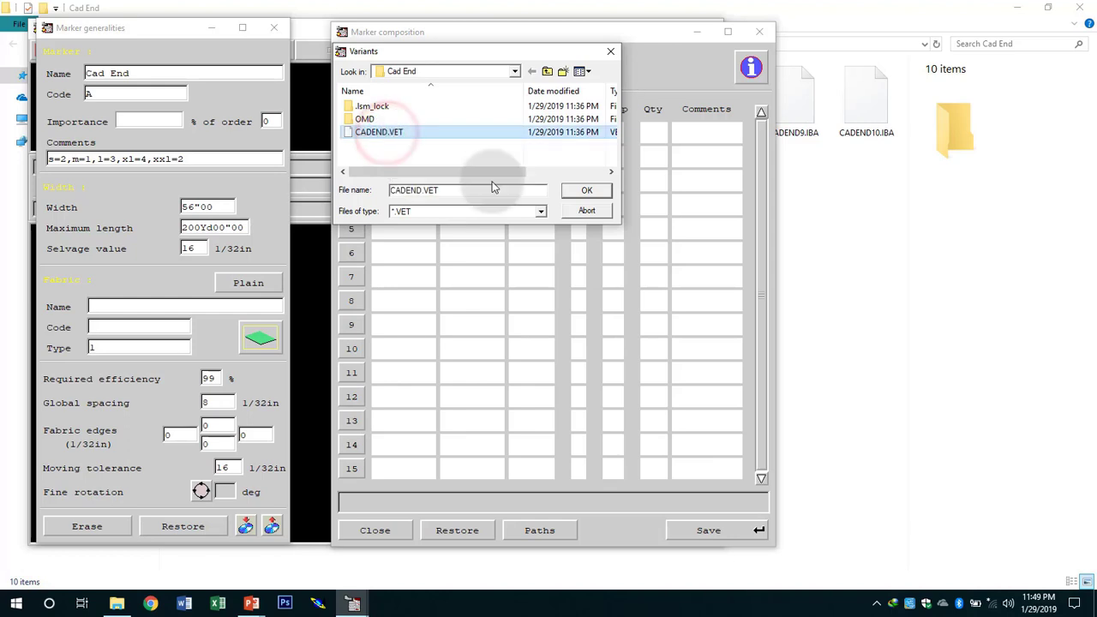
left_click(588, 190)
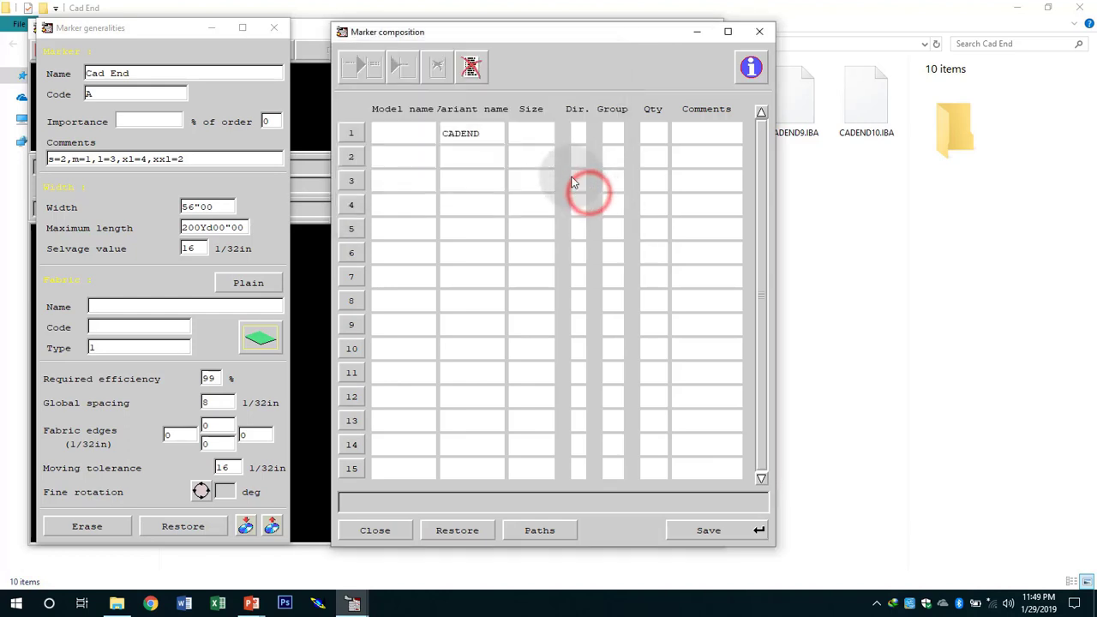
left_click(524, 132)
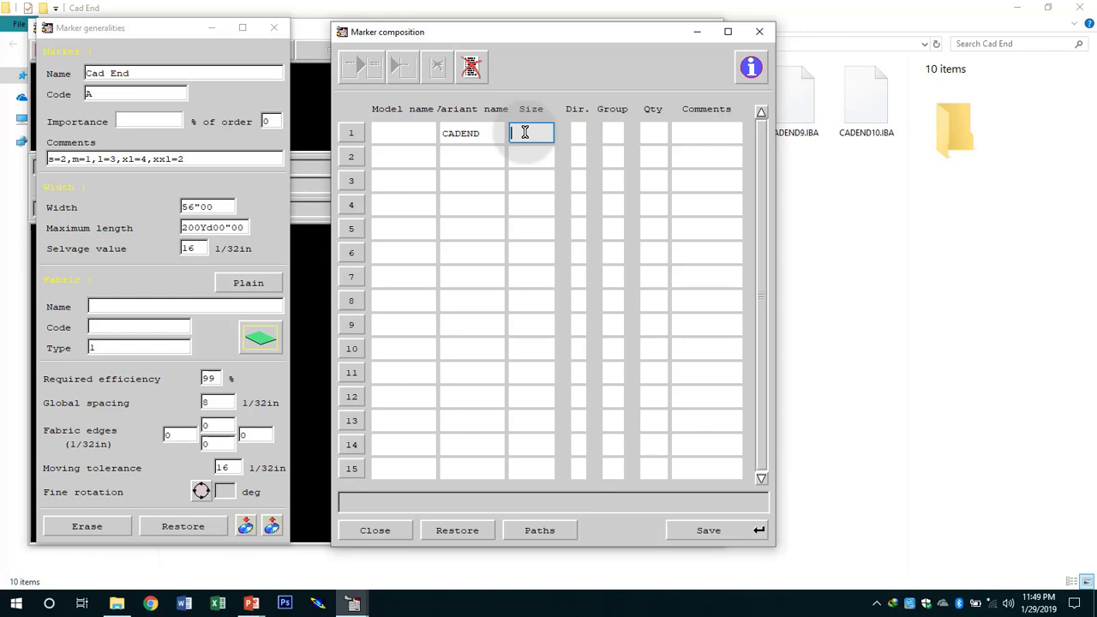
type("s")
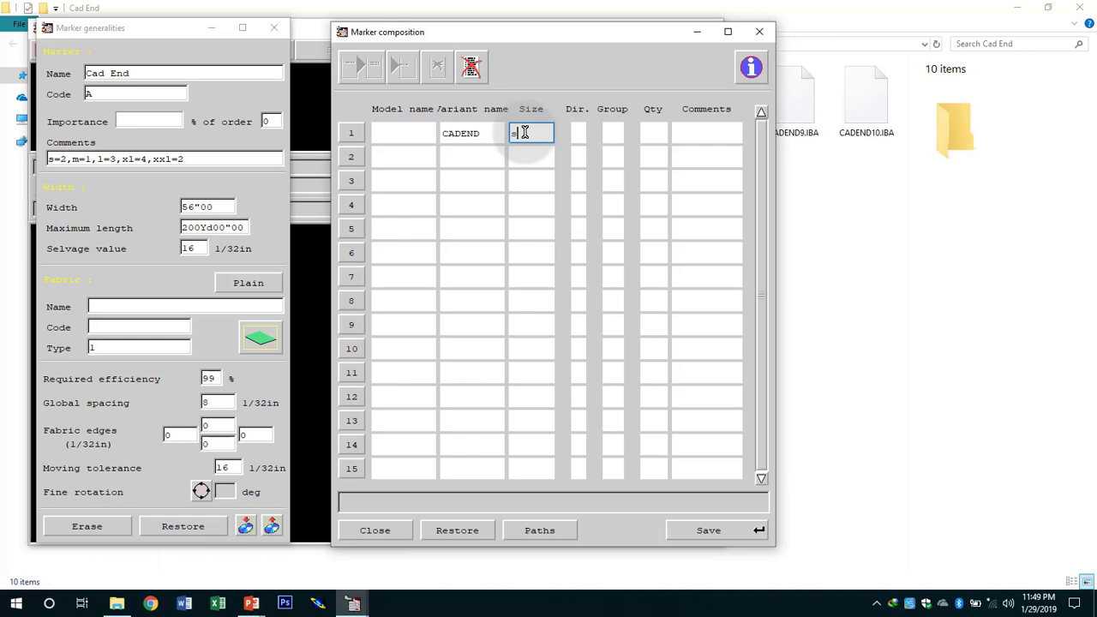
left_click(580, 134)
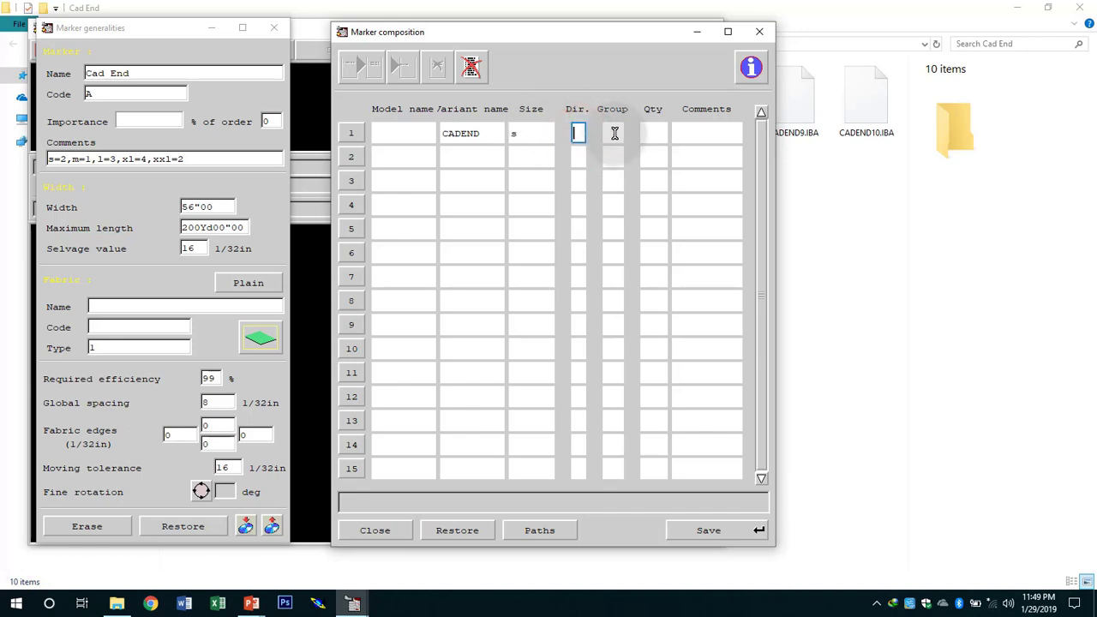
left_click(615, 133)
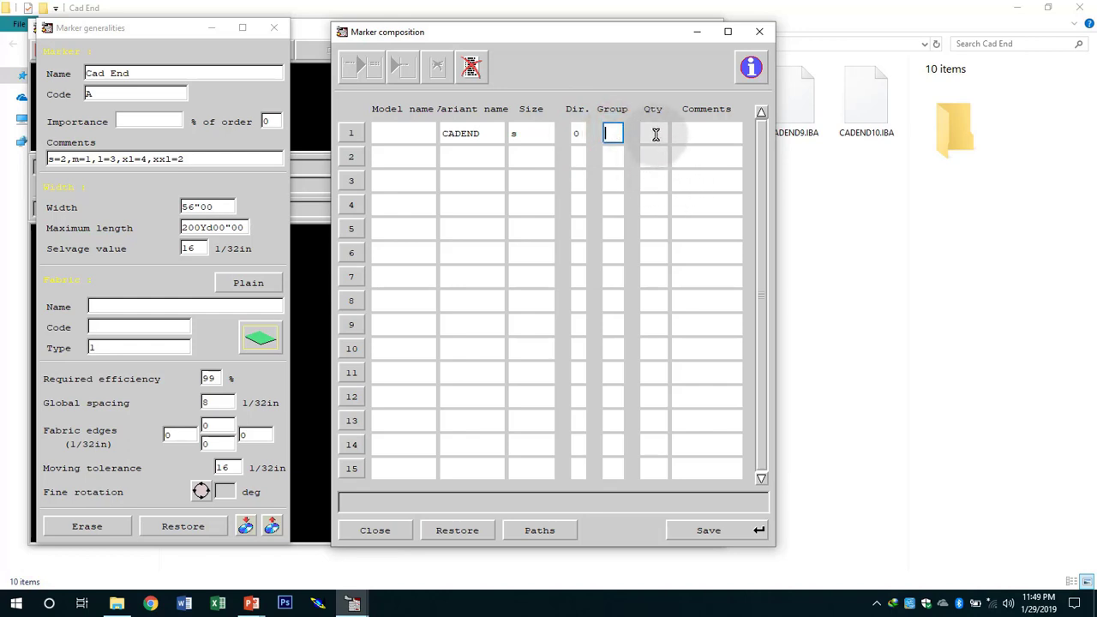
left_click(655, 133)
Give row 1 quantity 2 and add row 2: CADEND, size m, direction 0, group 1, quantity 1.
type("2")
double_click(470, 156)
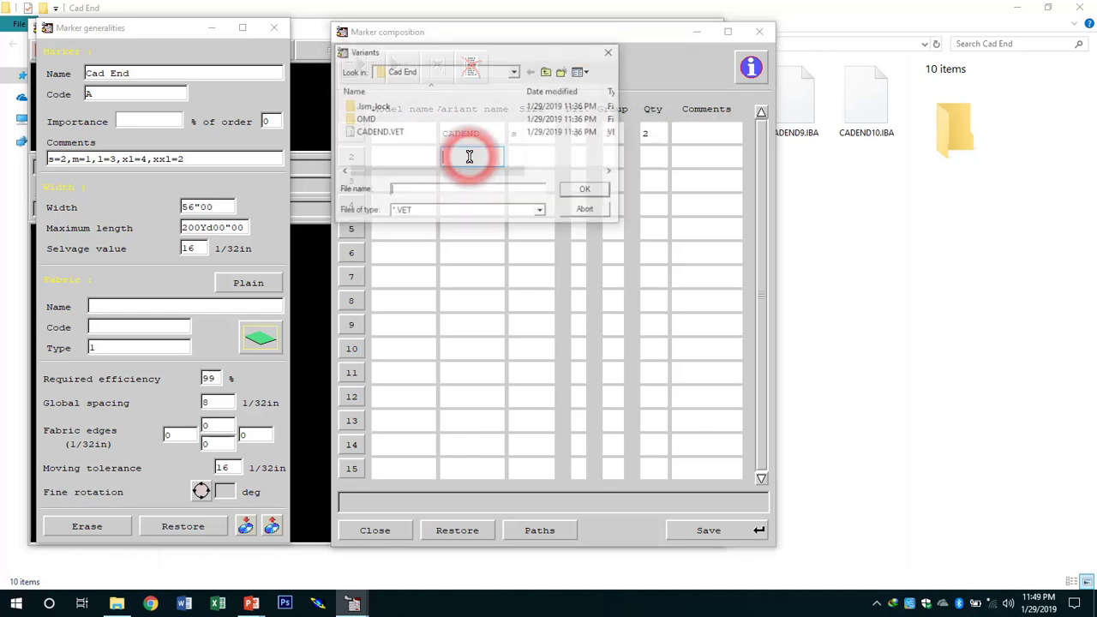
double_click(393, 132)
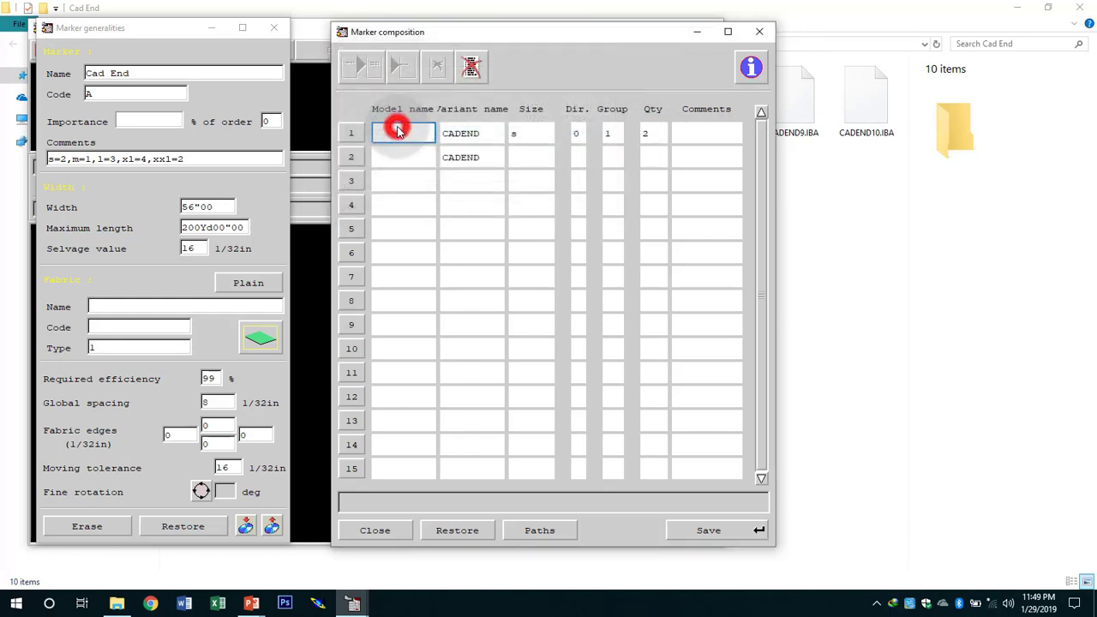
left_click(524, 156)
type("m")
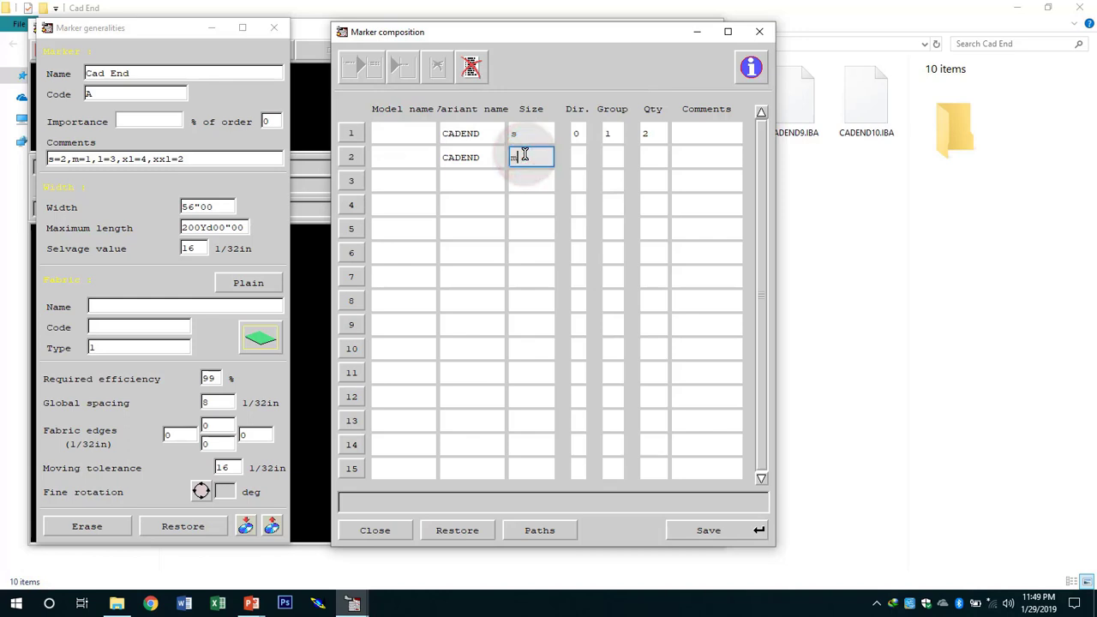
left_click(580, 157)
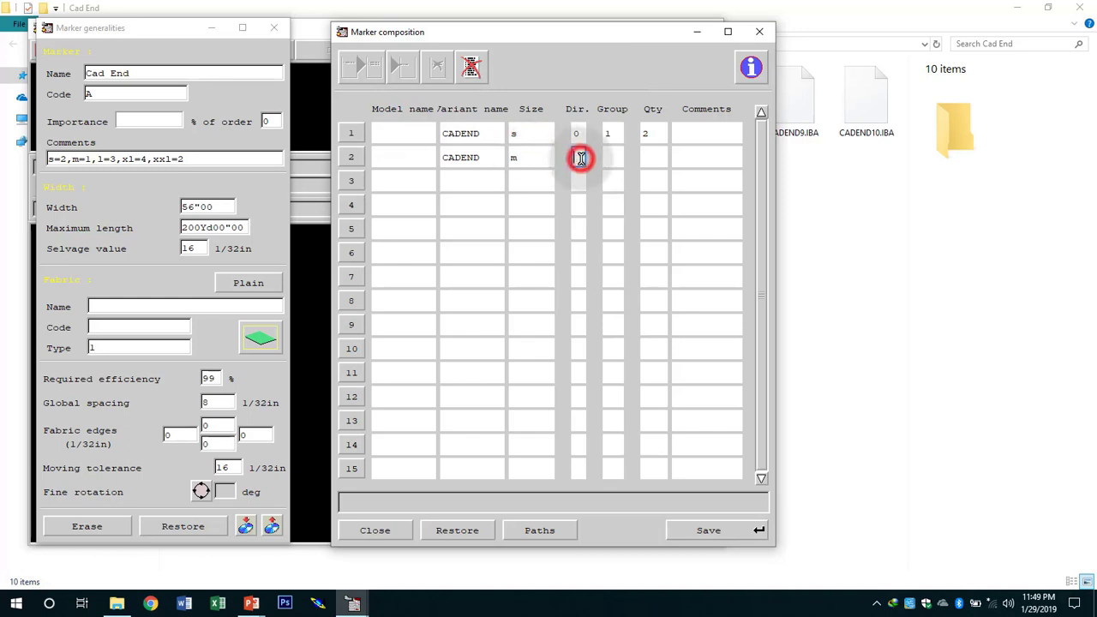
type("0")
left_click(615, 158)
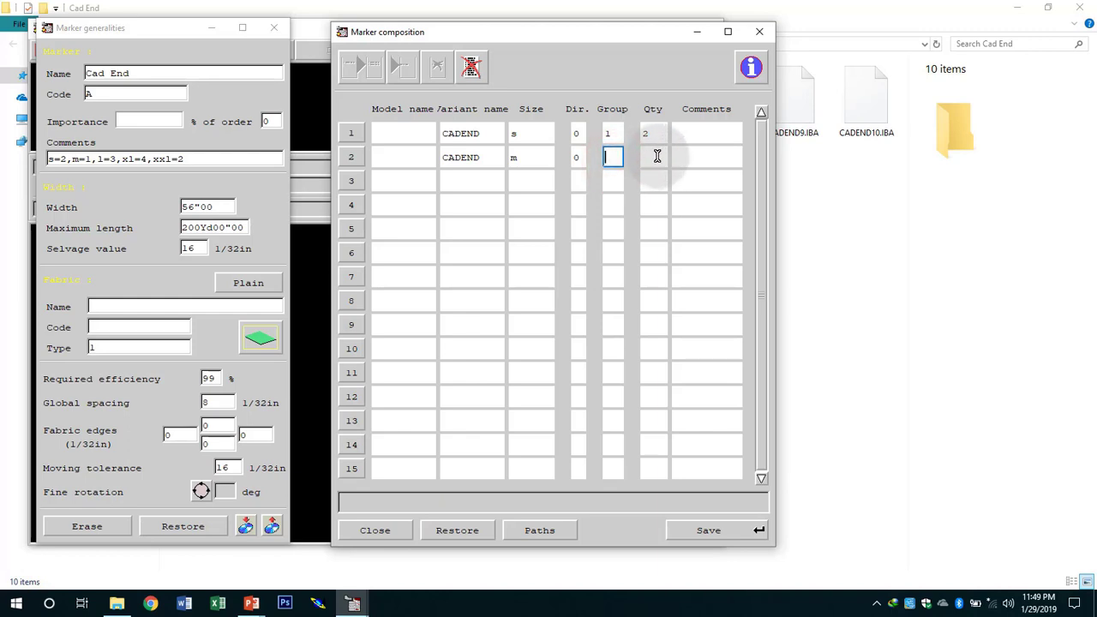
type("1")
left_click(654, 156)
type("1")
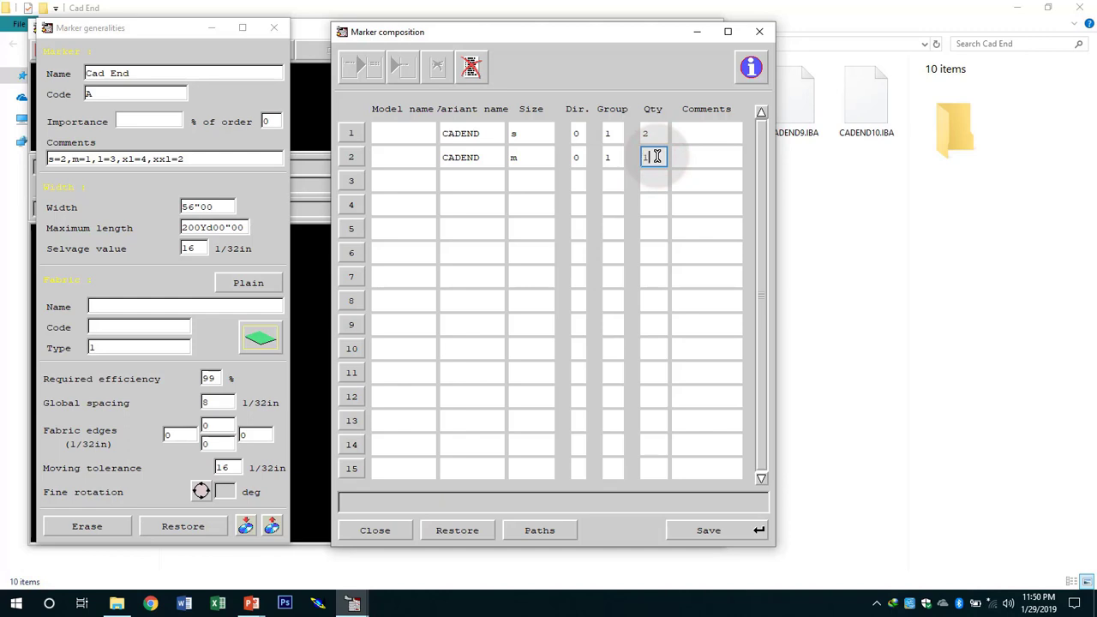
Add row 3: CADEND, size l, direction 0, group 1, quantity 3.
double_click(467, 181)
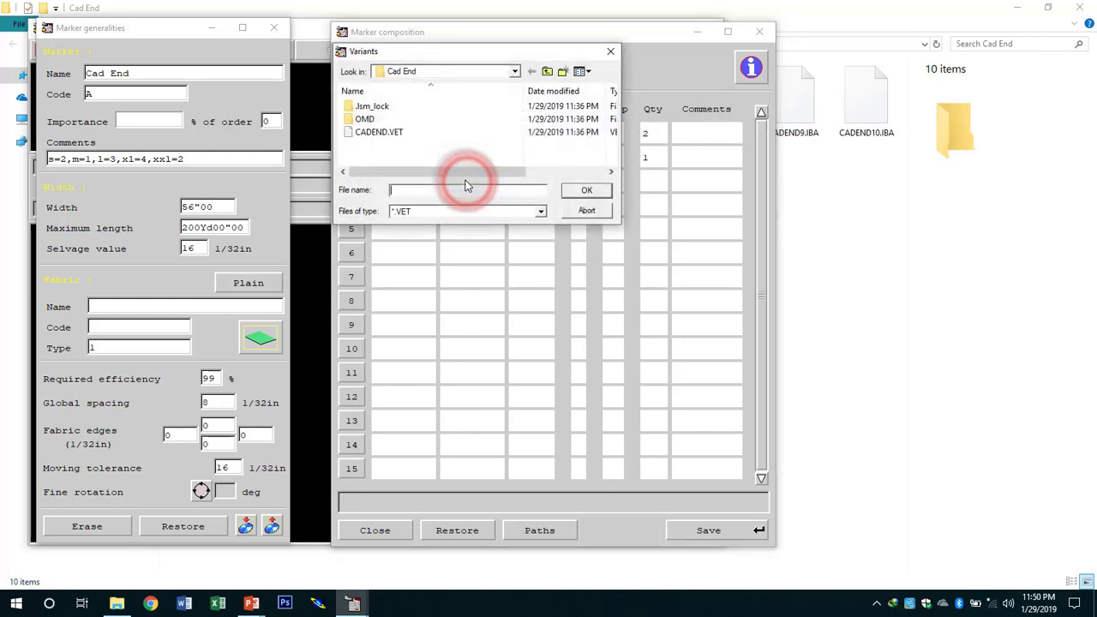
double_click(384, 135)
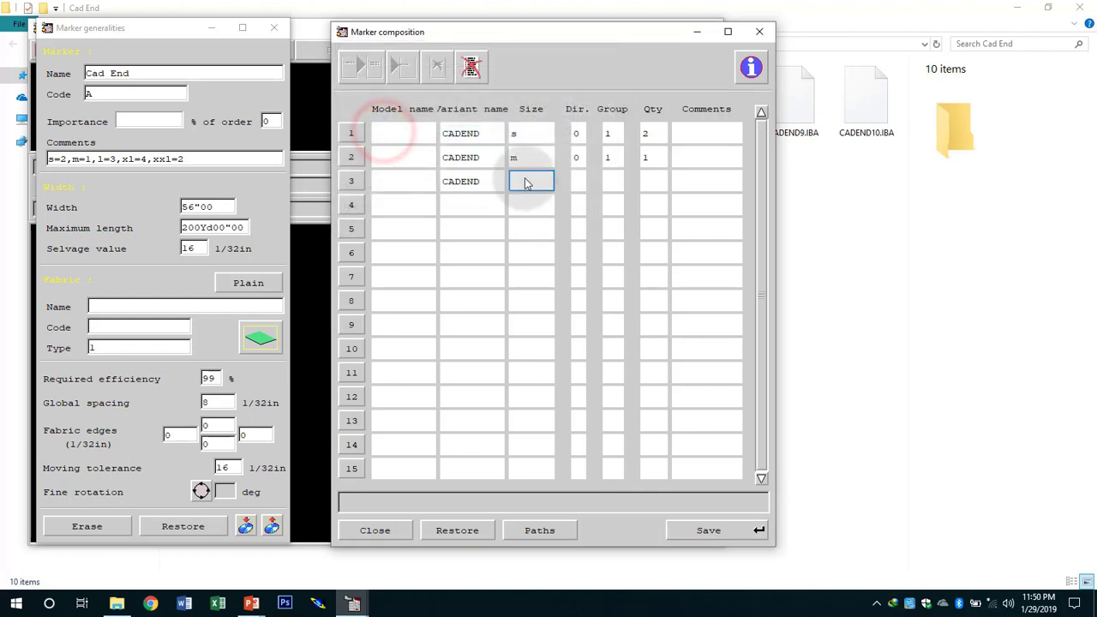
left_click(525, 177)
type("l")
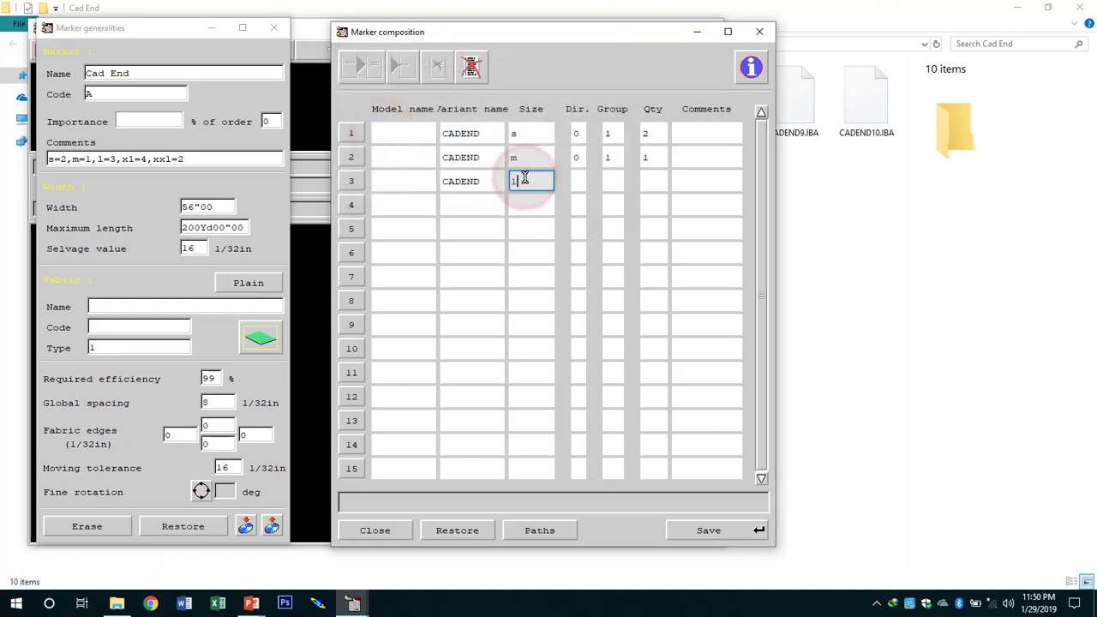
left_click(578, 180)
left_click(611, 181)
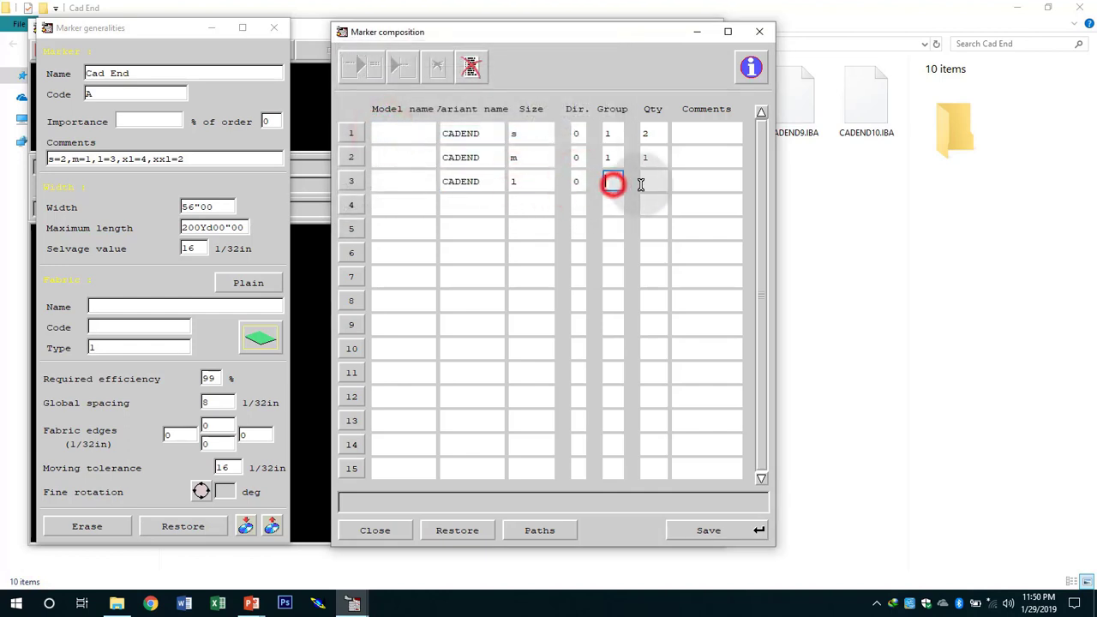
left_click(656, 181)
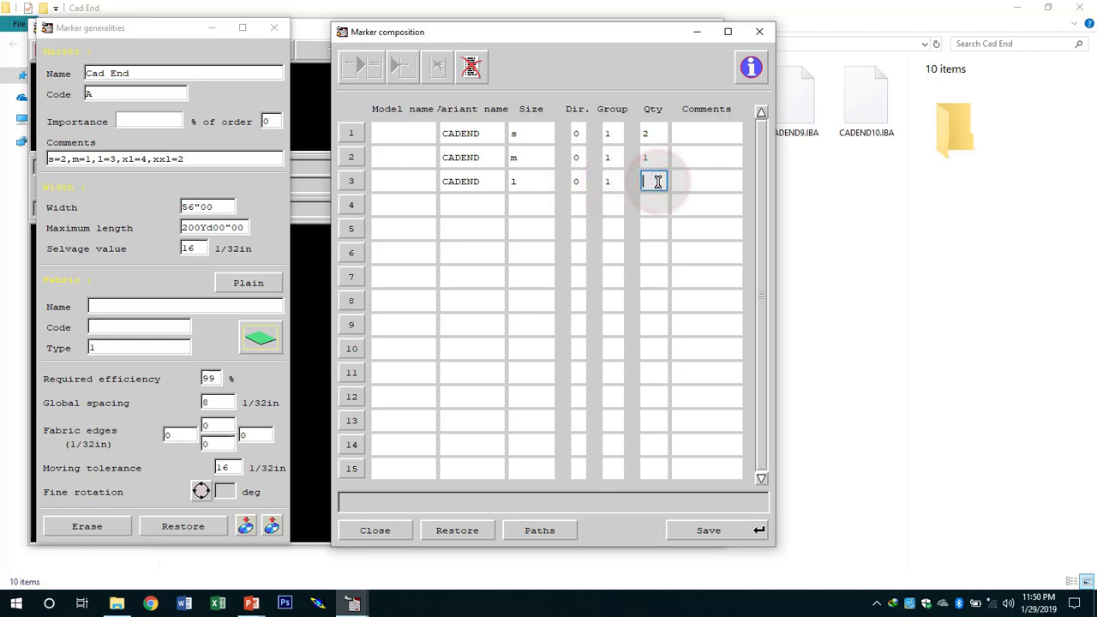
type("3")
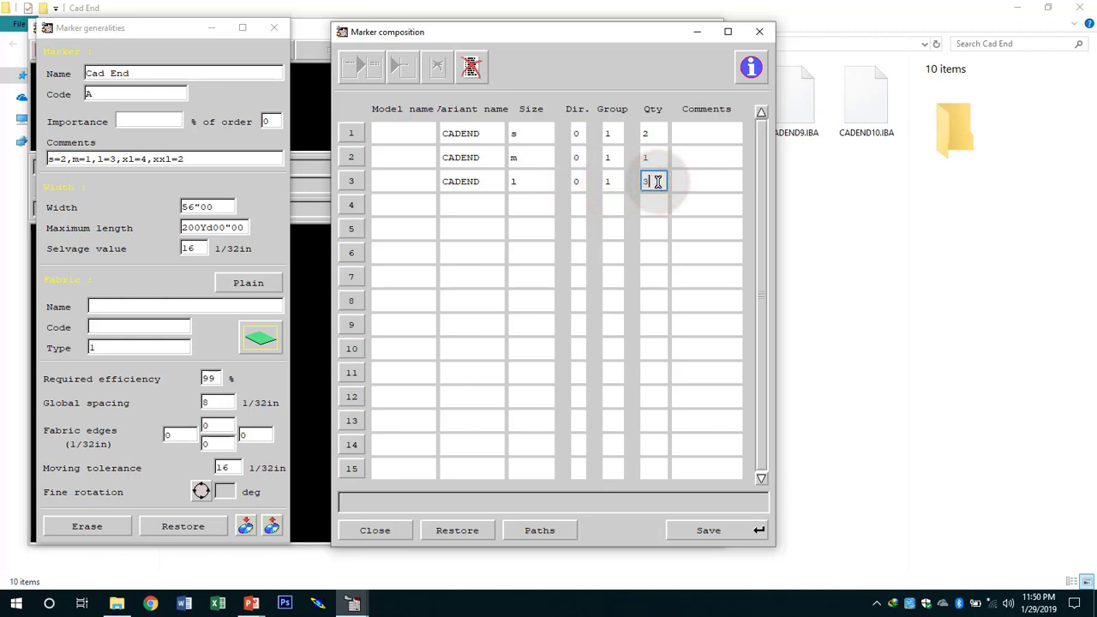
left_click(466, 204)
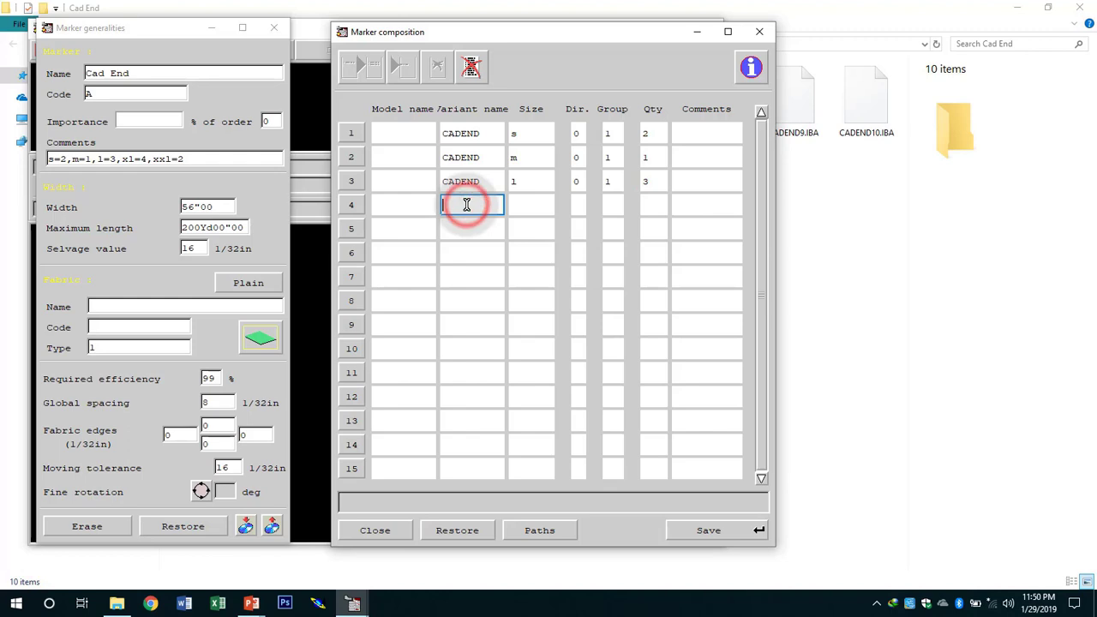
left_click(466, 204)
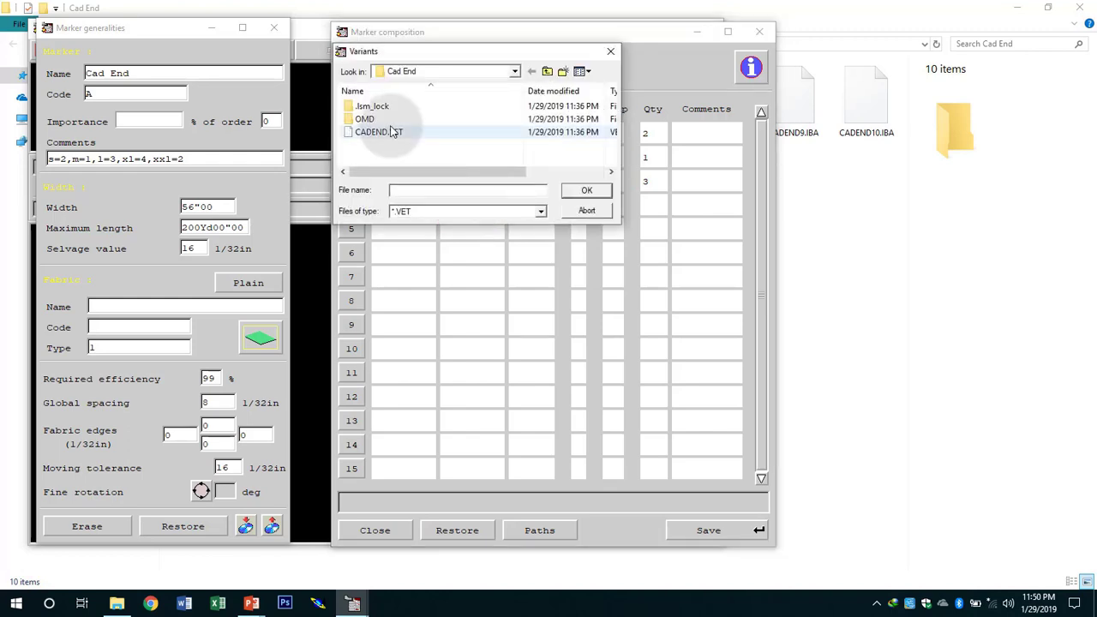
Add row 4: CADEND, size xl, direction 0, group 1, quantity 4.
double_click(391, 137)
left_click(523, 204)
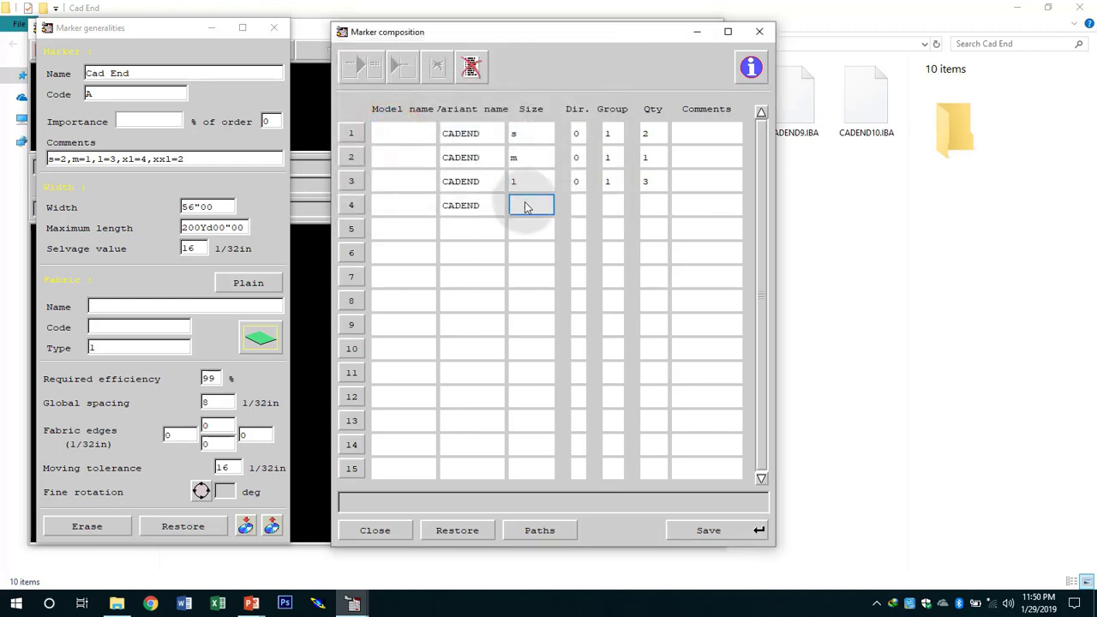
left_click(524, 204)
type("xl")
left_click(579, 205)
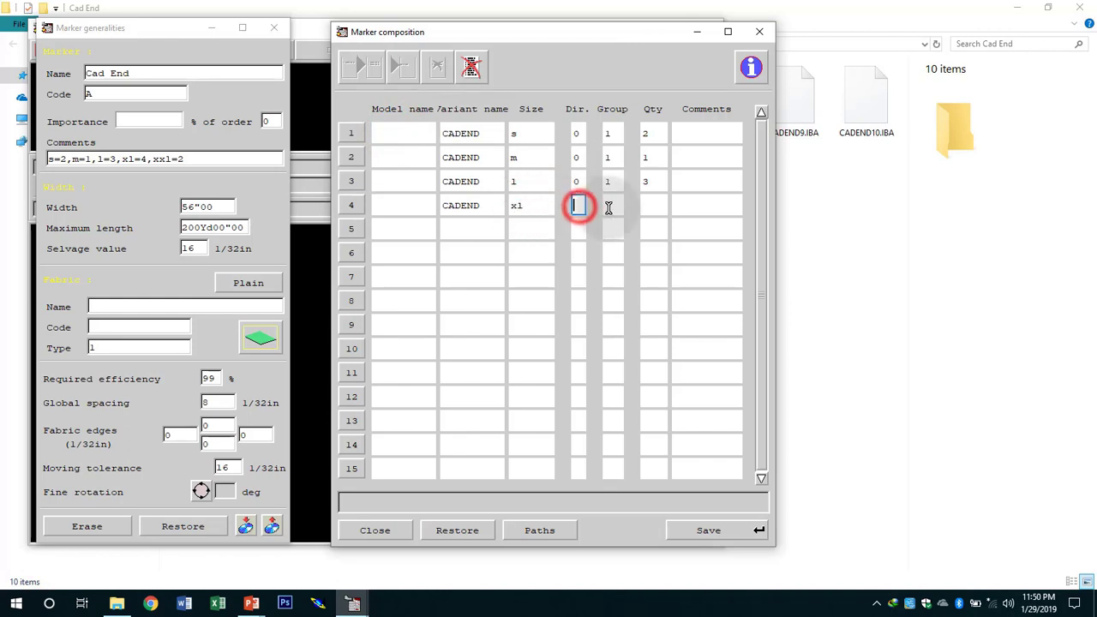
left_click(610, 206)
type("1")
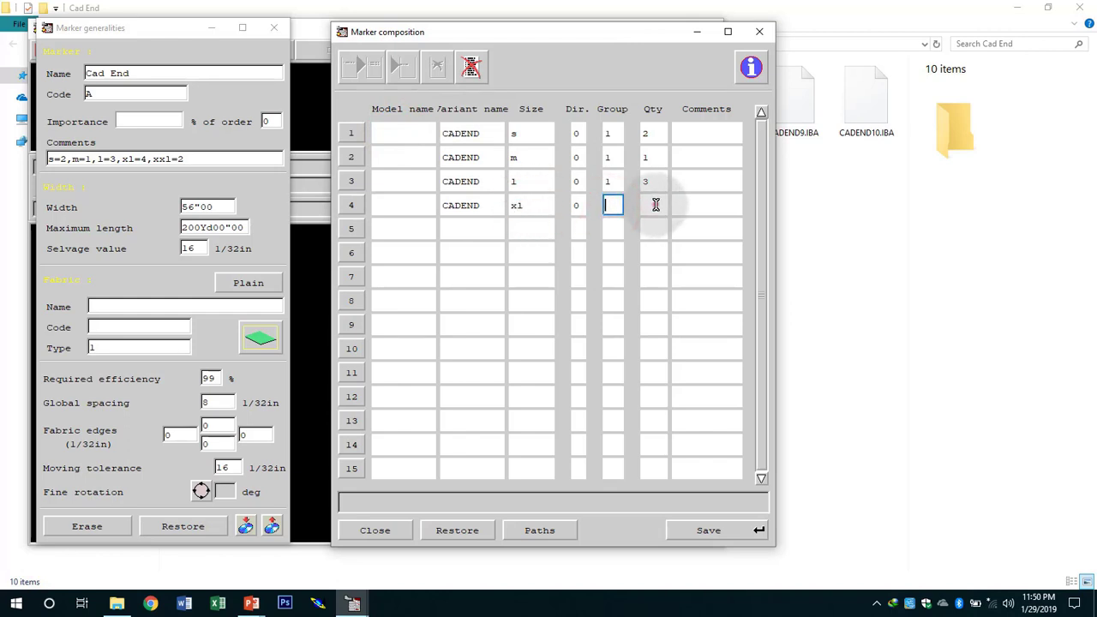
left_click(654, 205)
type("4")
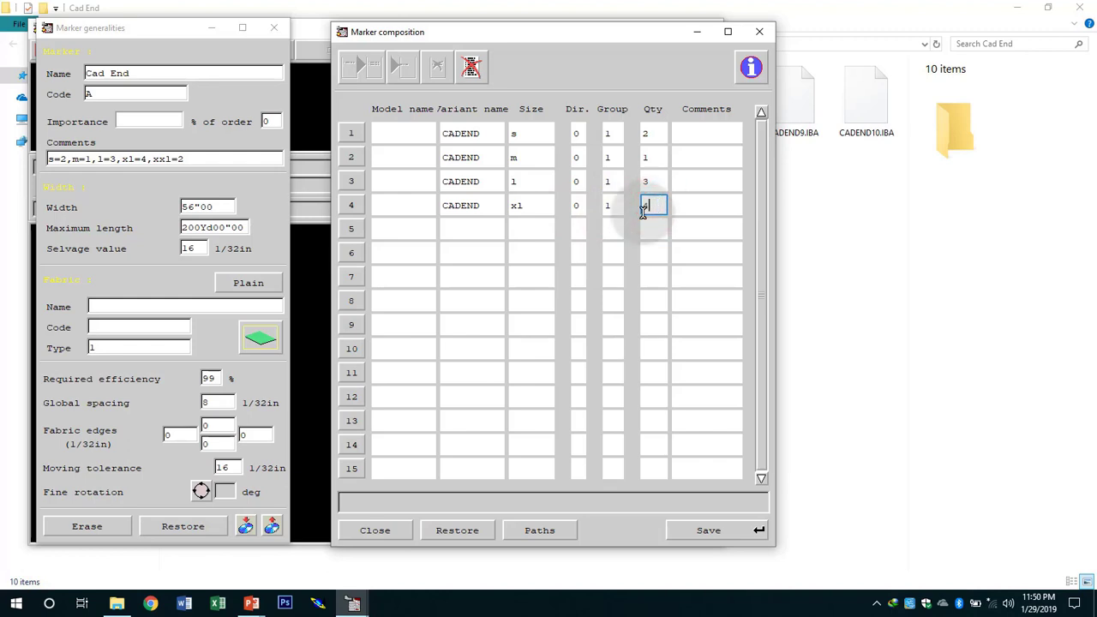
Add row 5: CADEND, size xxl, direction 0, group 1, quantity 2.
left_click(459, 229)
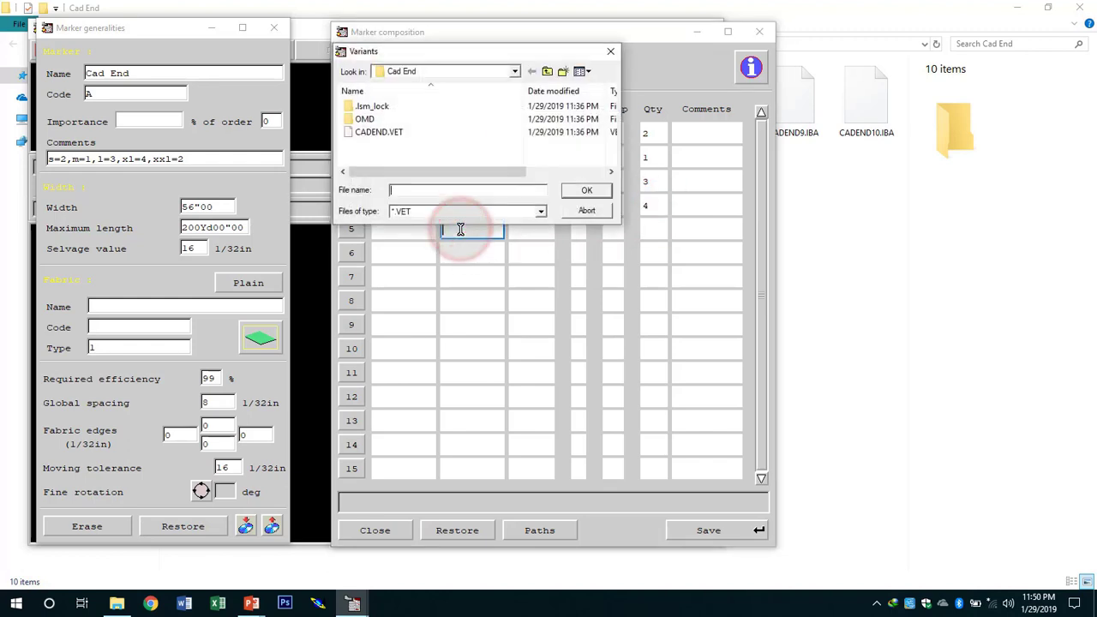
double_click(391, 132)
left_click(531, 229)
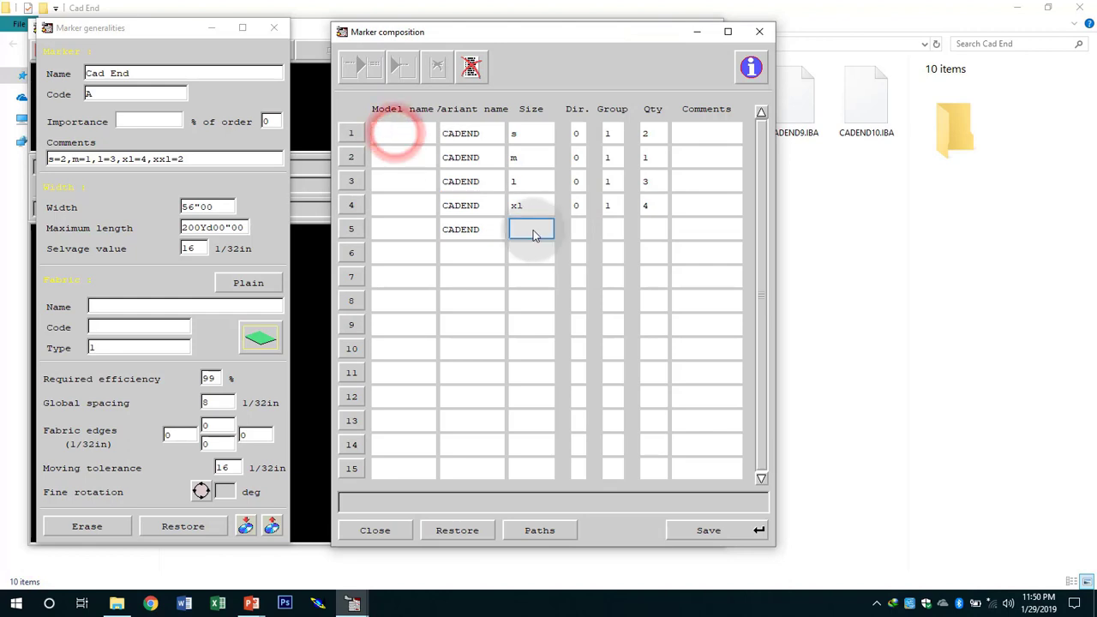
type("xxl")
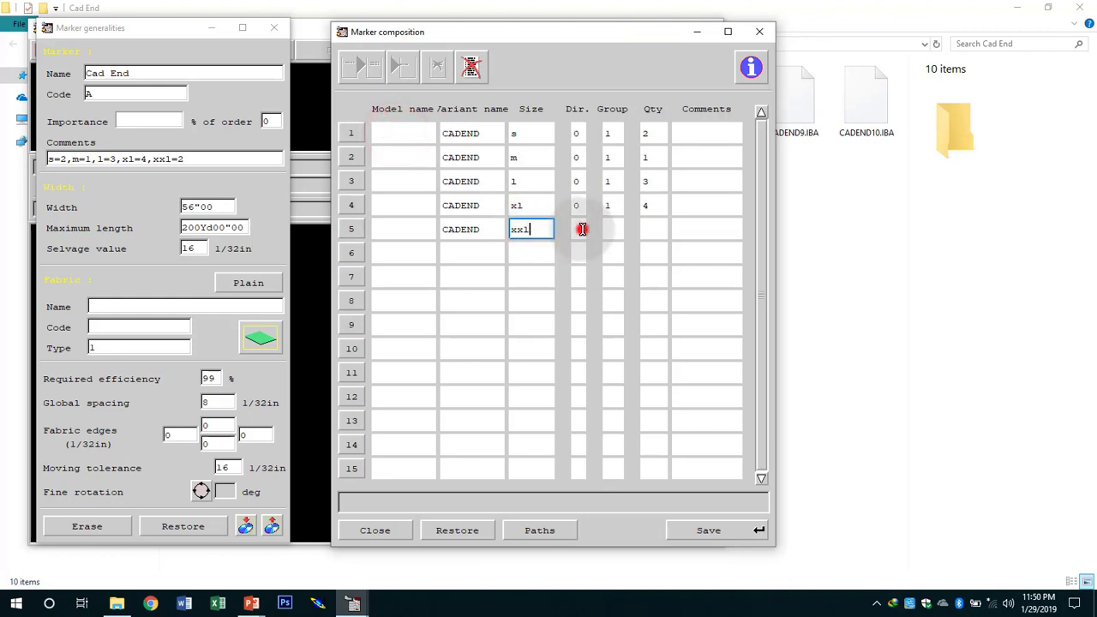
left_click(582, 228)
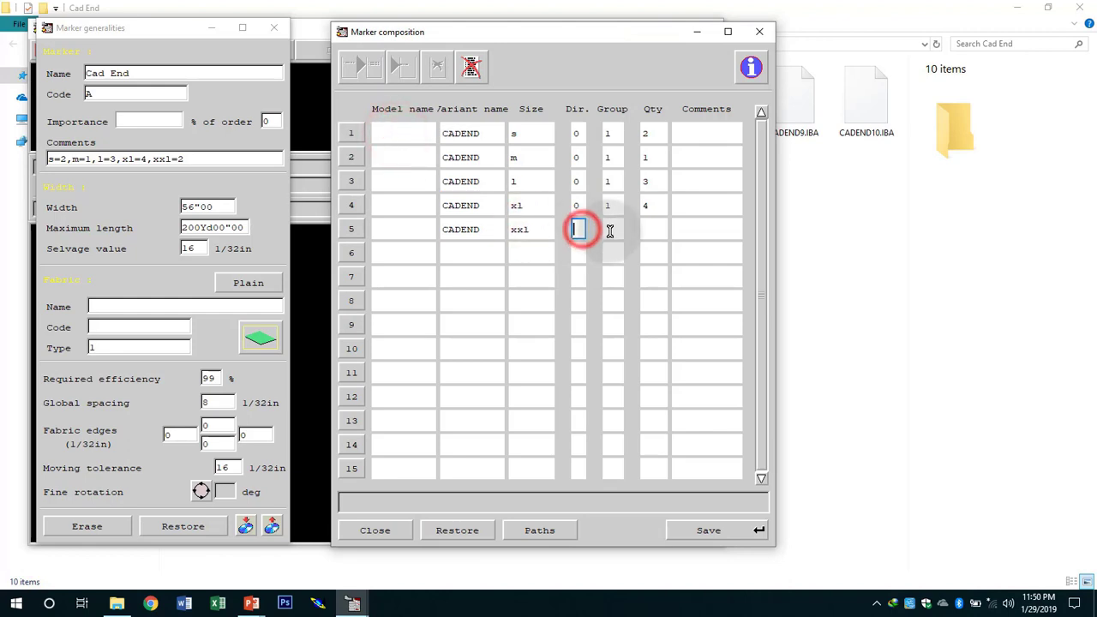
left_click(610, 228)
left_click(651, 228)
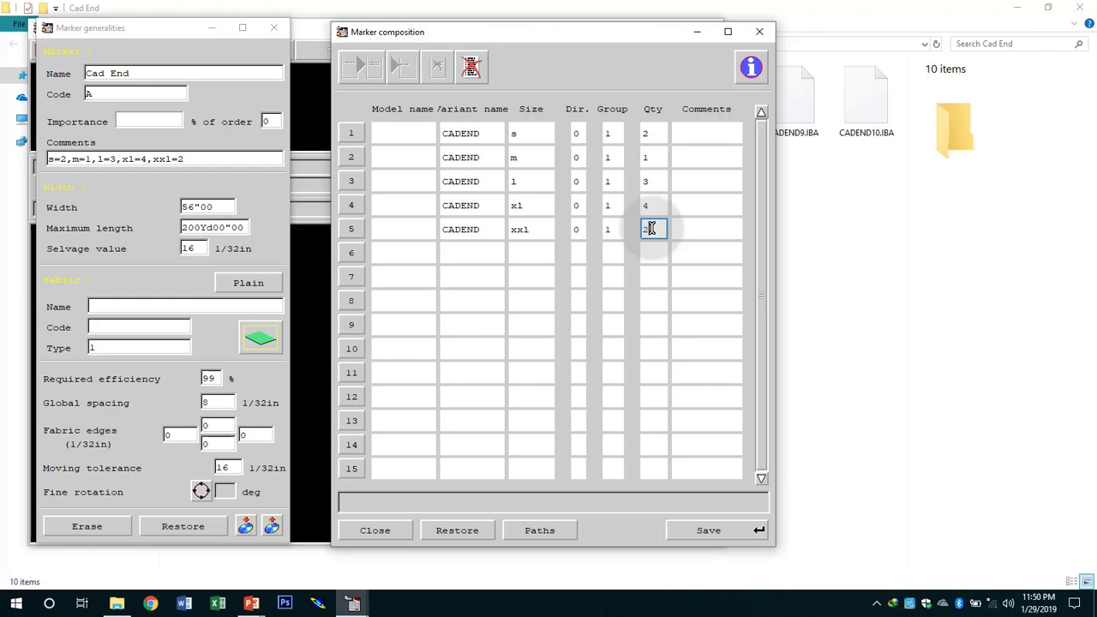
left_click(540, 530)
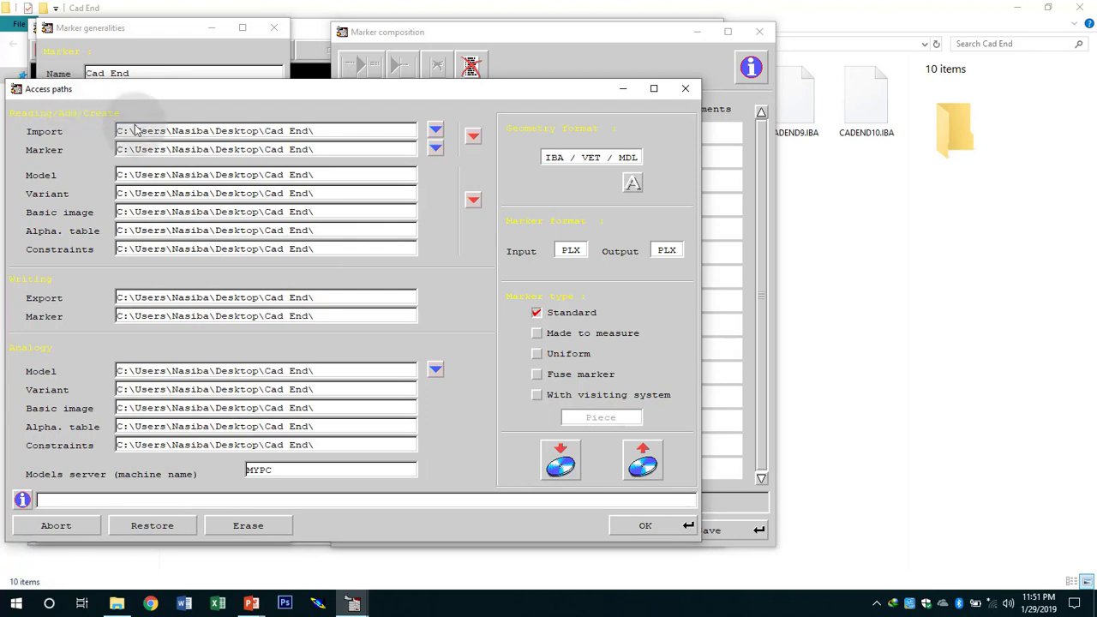
left_click(166, 133)
double_click(165, 133)
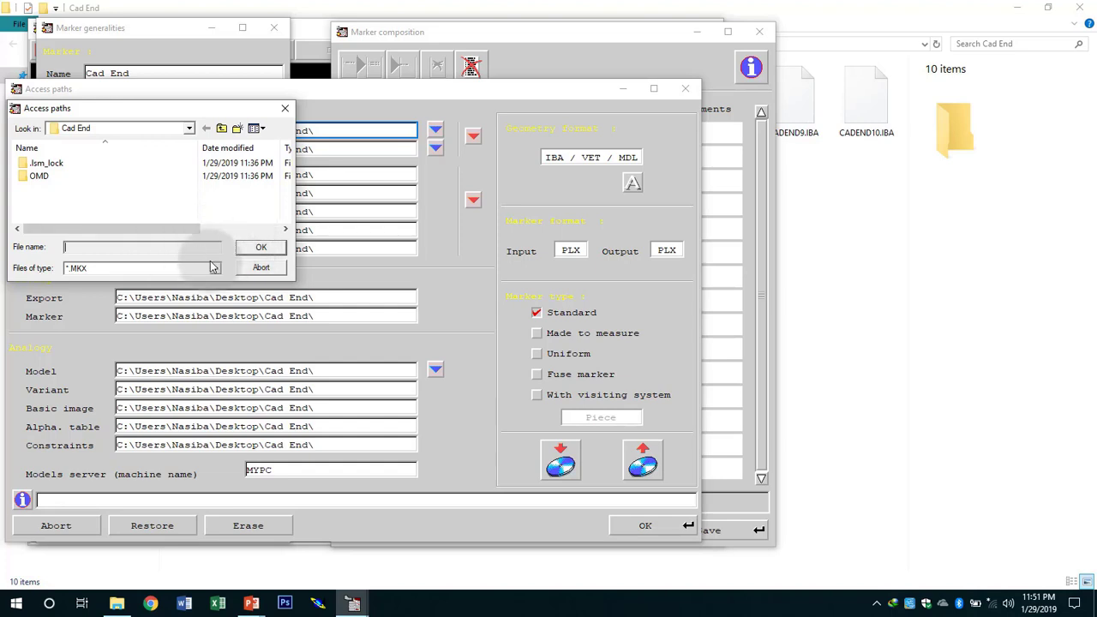
left_click(246, 251)
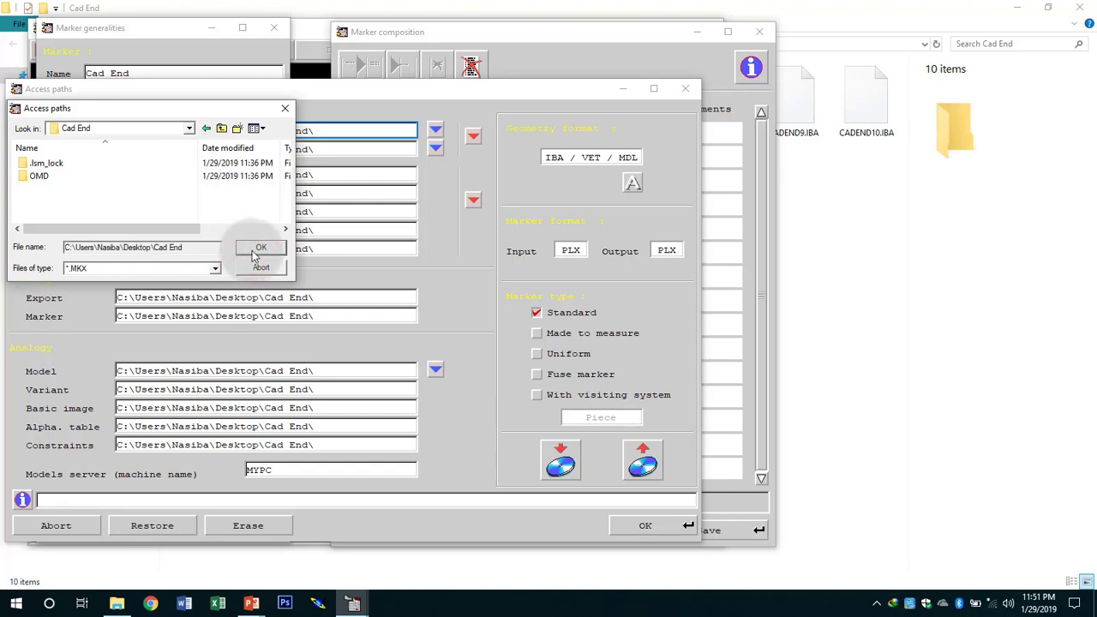
left_click(255, 249)
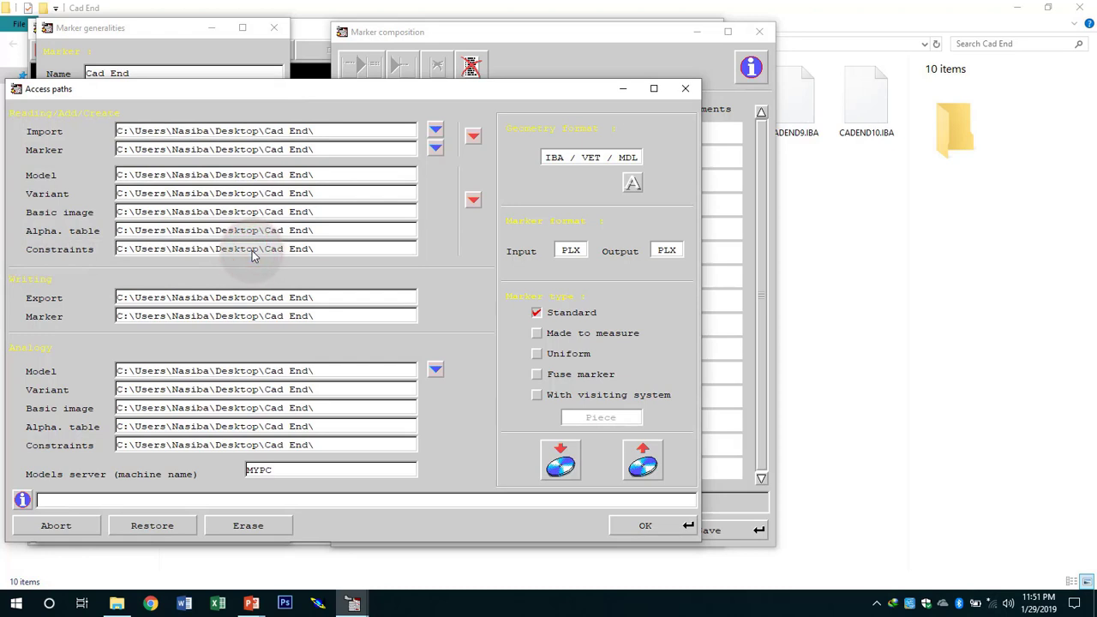
left_click(351, 232)
left_click(437, 148)
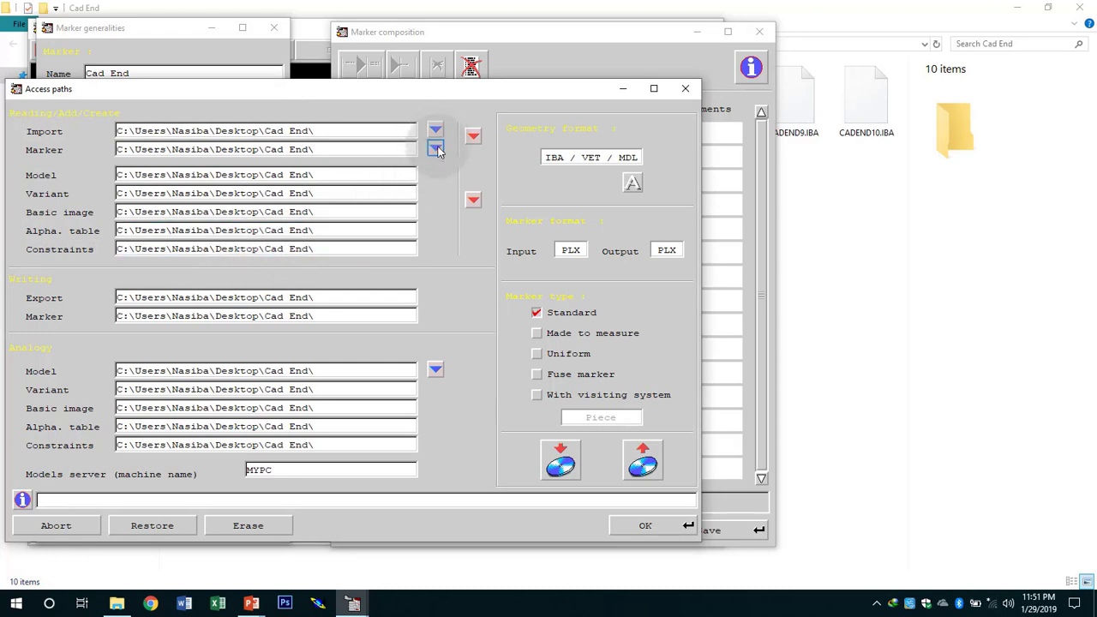
left_click(478, 203)
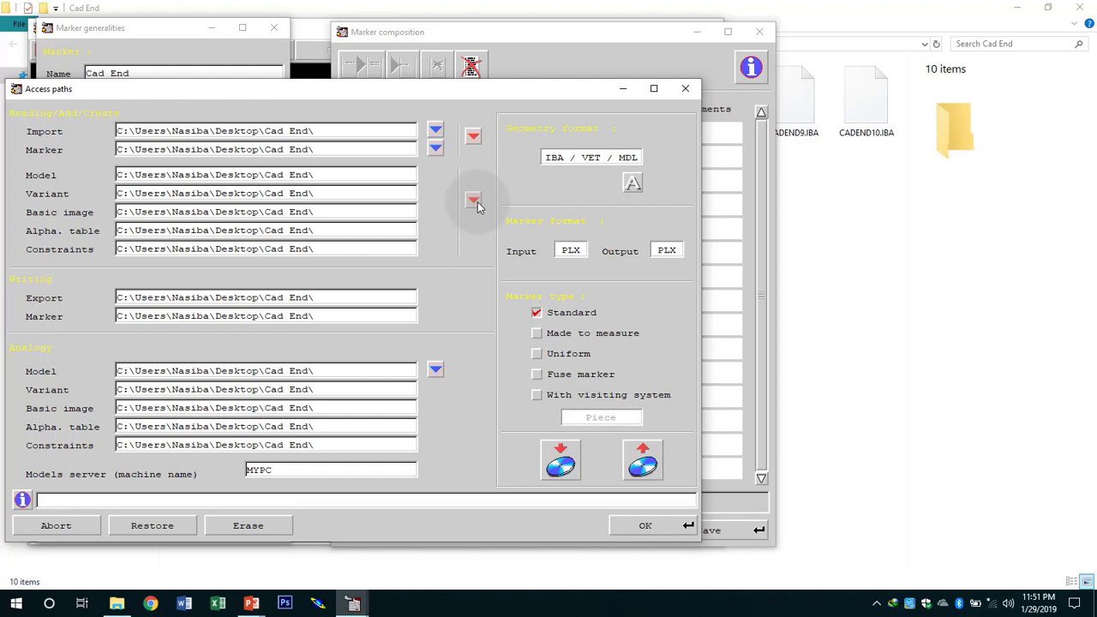
left_click(436, 149)
left_click(472, 138)
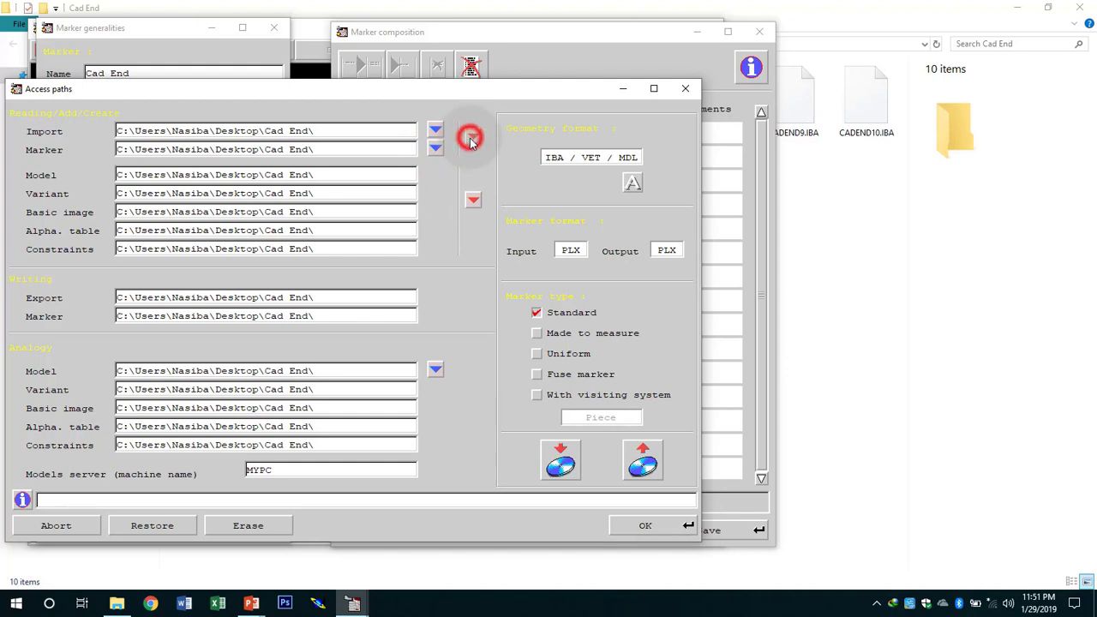
left_click(475, 200)
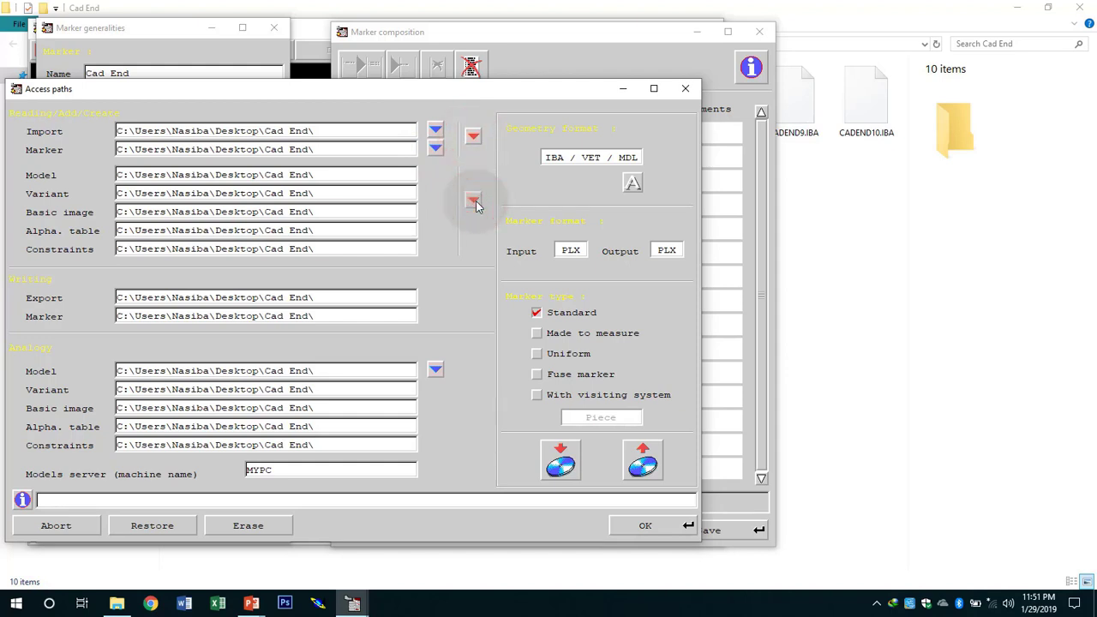
left_click(436, 371)
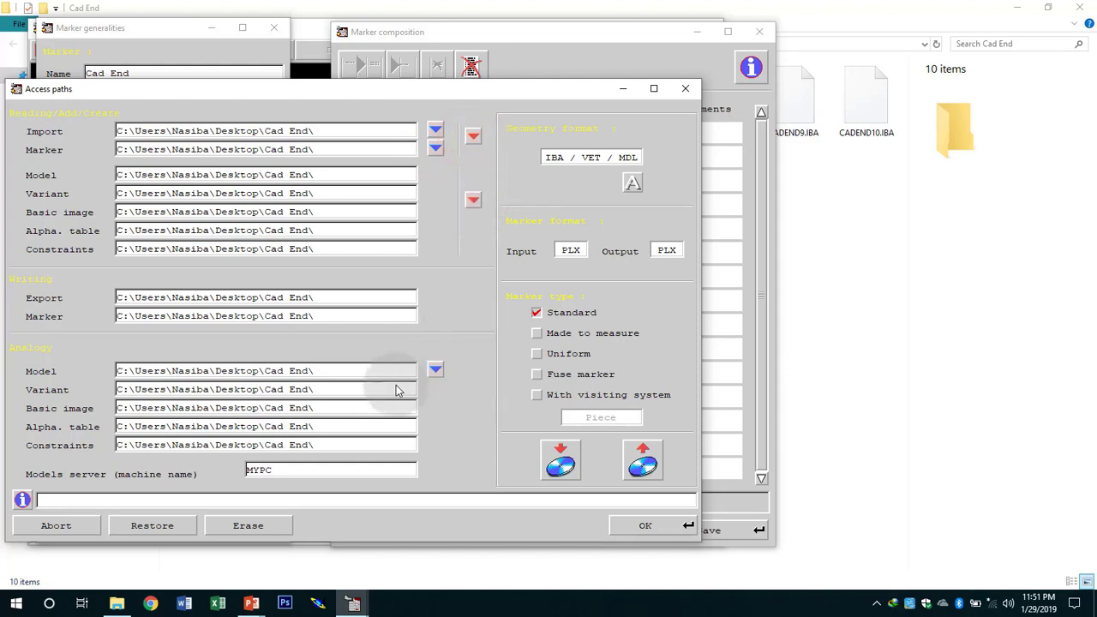
left_click(439, 372)
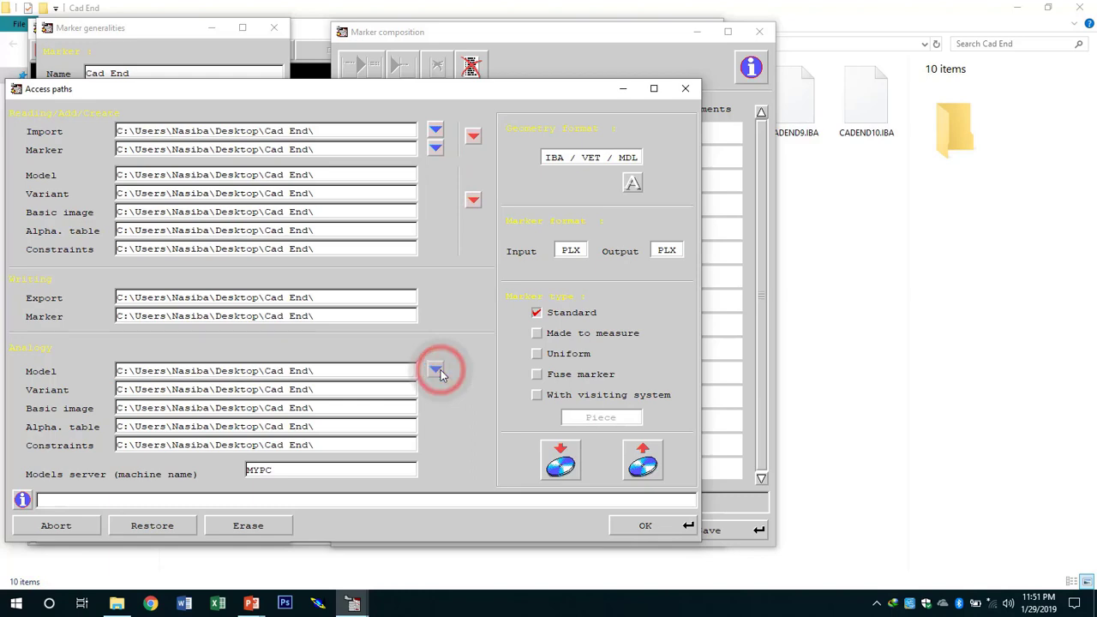
left_click(645, 527)
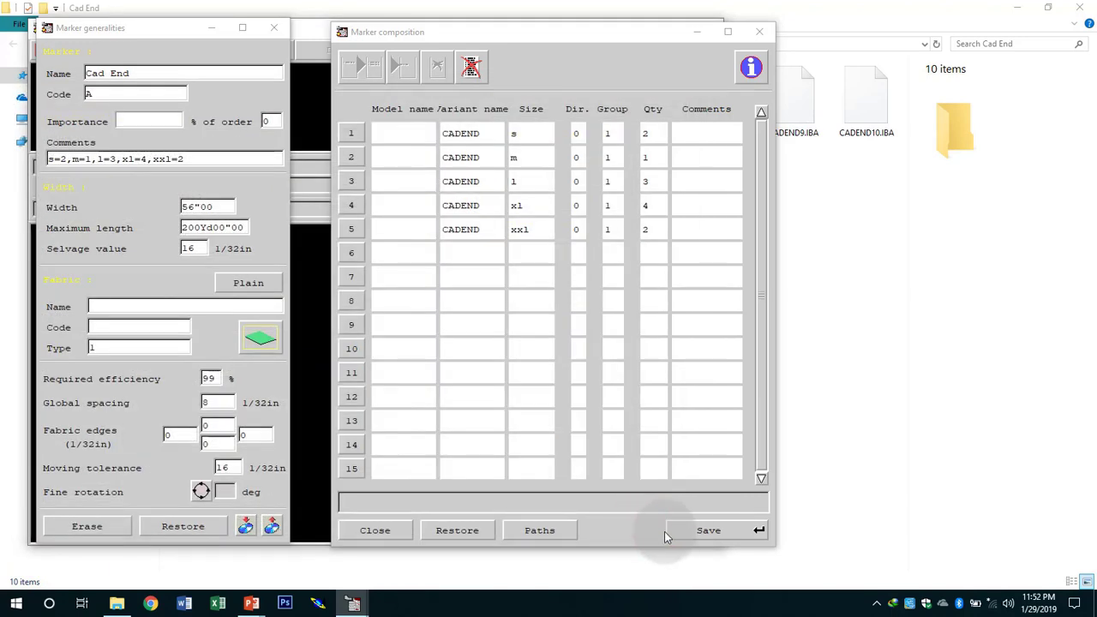
Save the marker composition as the Cad End PLX marker and close it.
left_click(682, 532)
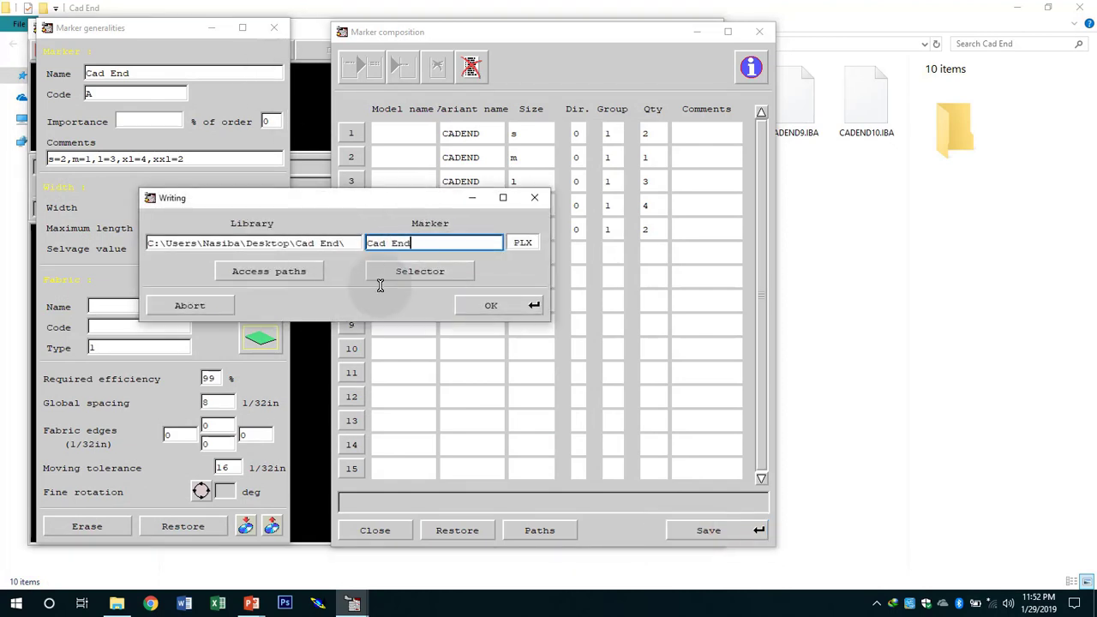
left_click(477, 307)
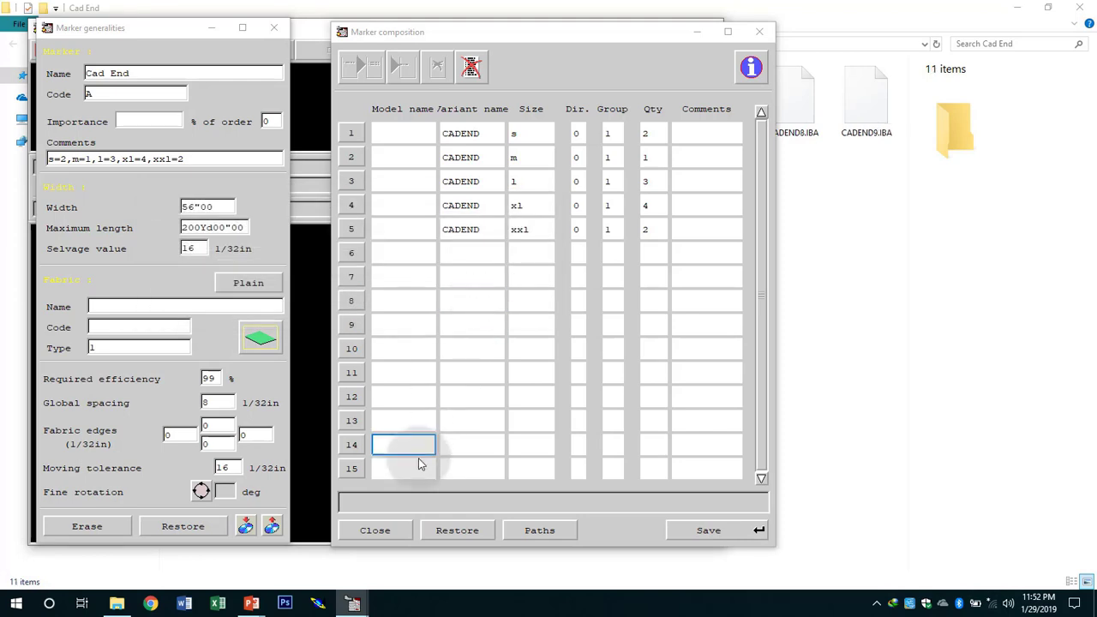
left_click(383, 532)
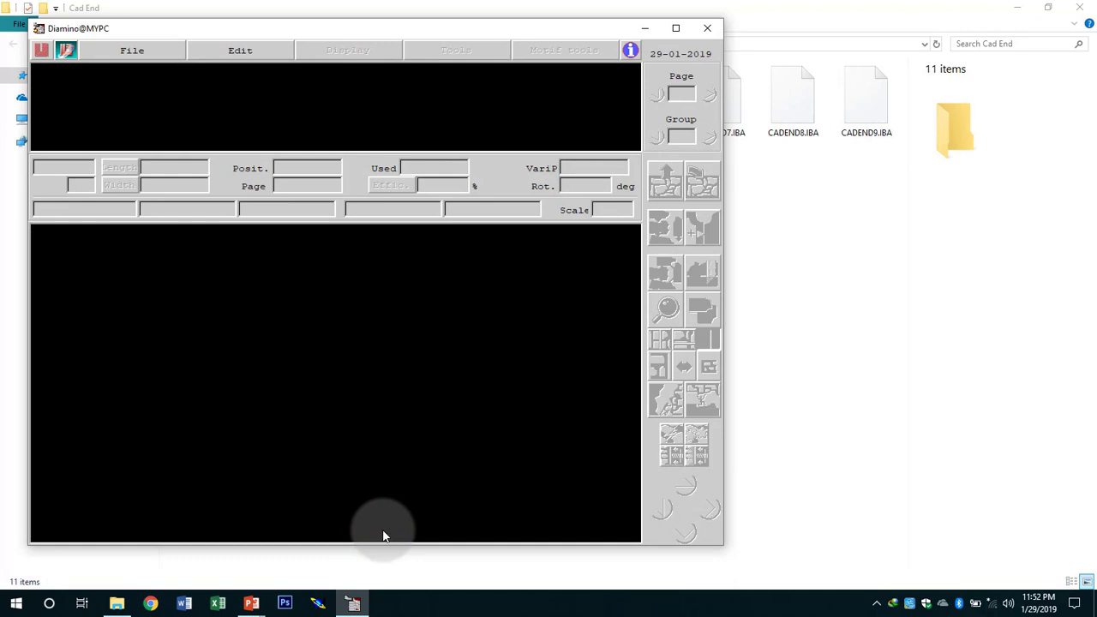
Check the Cad End folder for the saved PLX marker file, then return to Diamino.
left_click(642, 27)
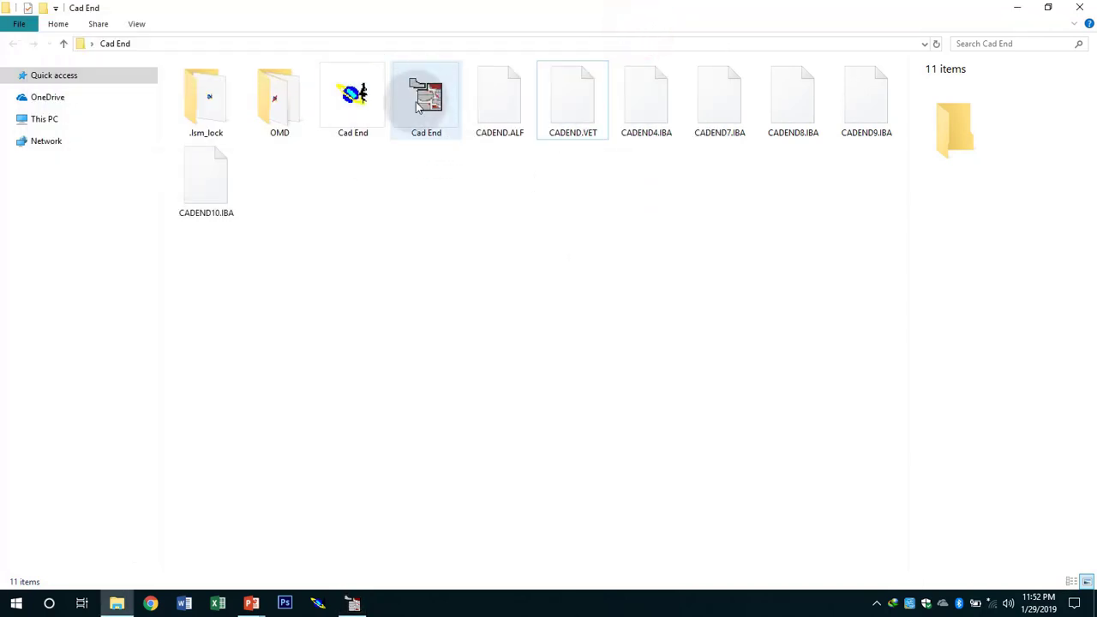
left_click(425, 134)
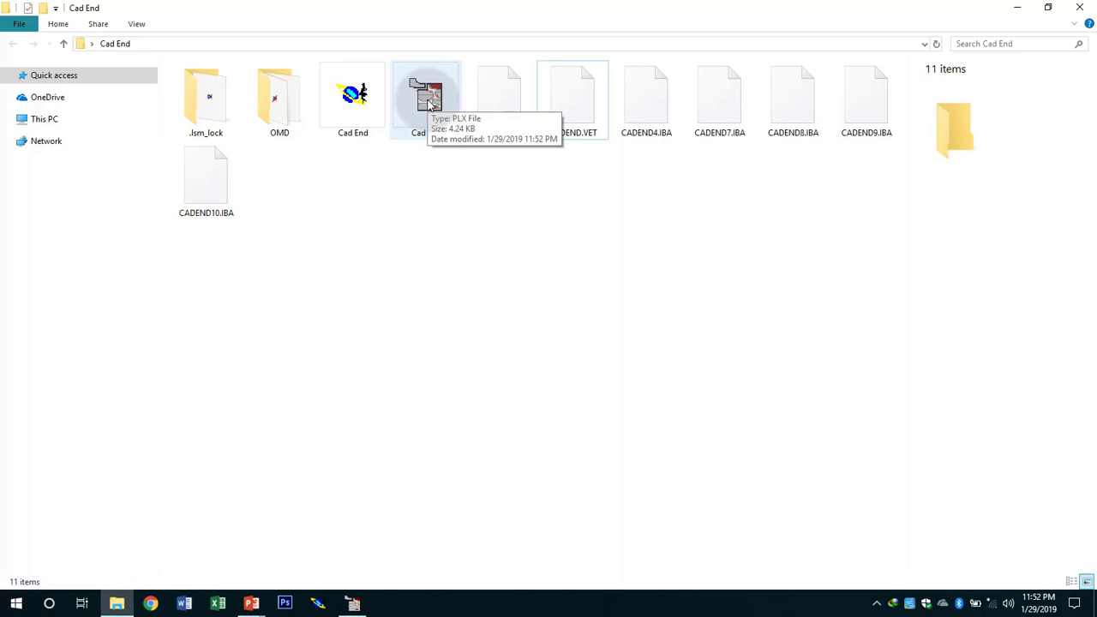
left_click(372, 294)
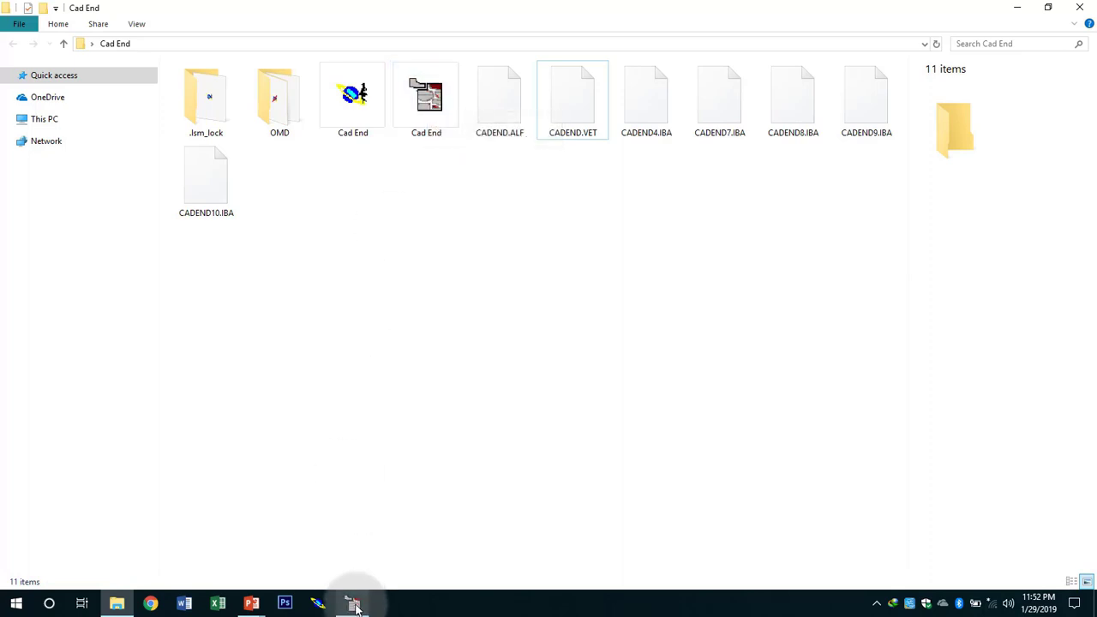
left_click(355, 605)
Open the Cad End marker from the File menu's Open command.
left_click(113, 56)
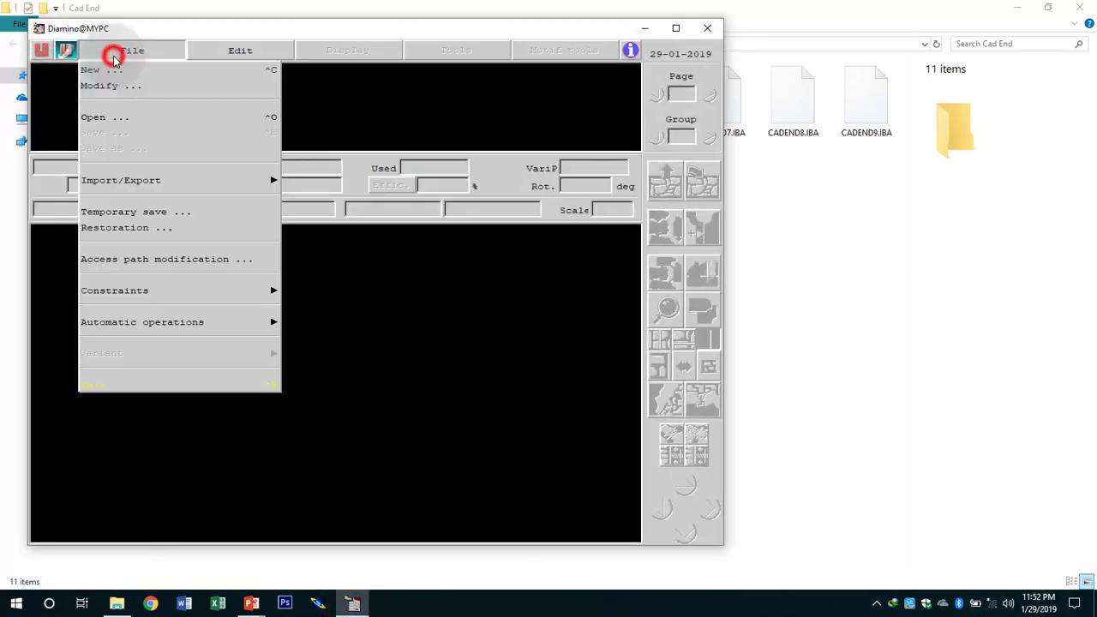
left_click(109, 117)
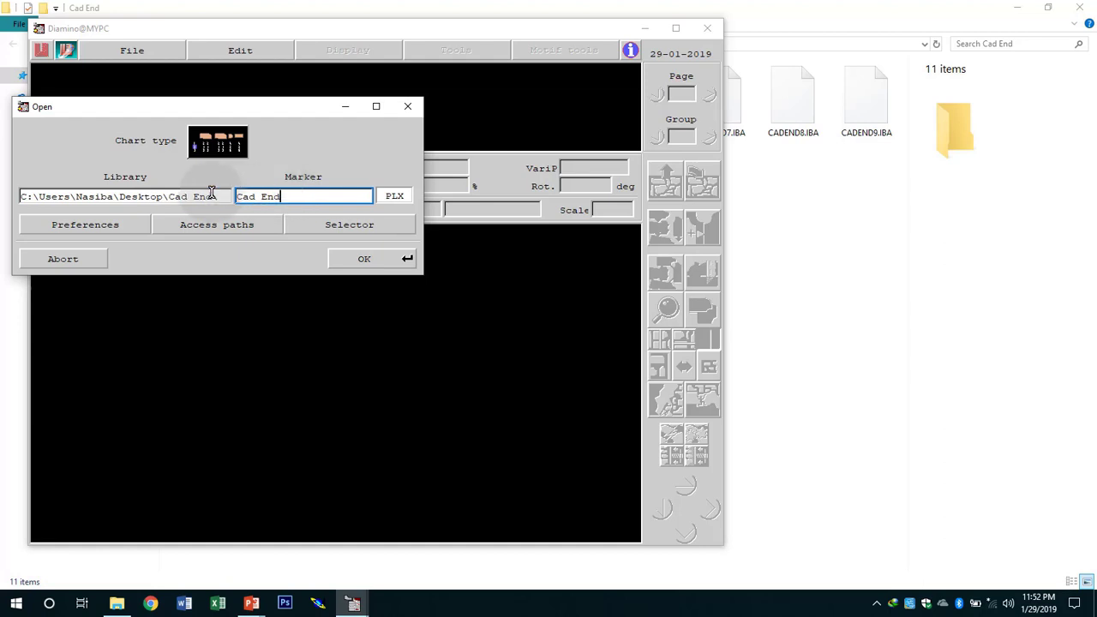
left_click(362, 262)
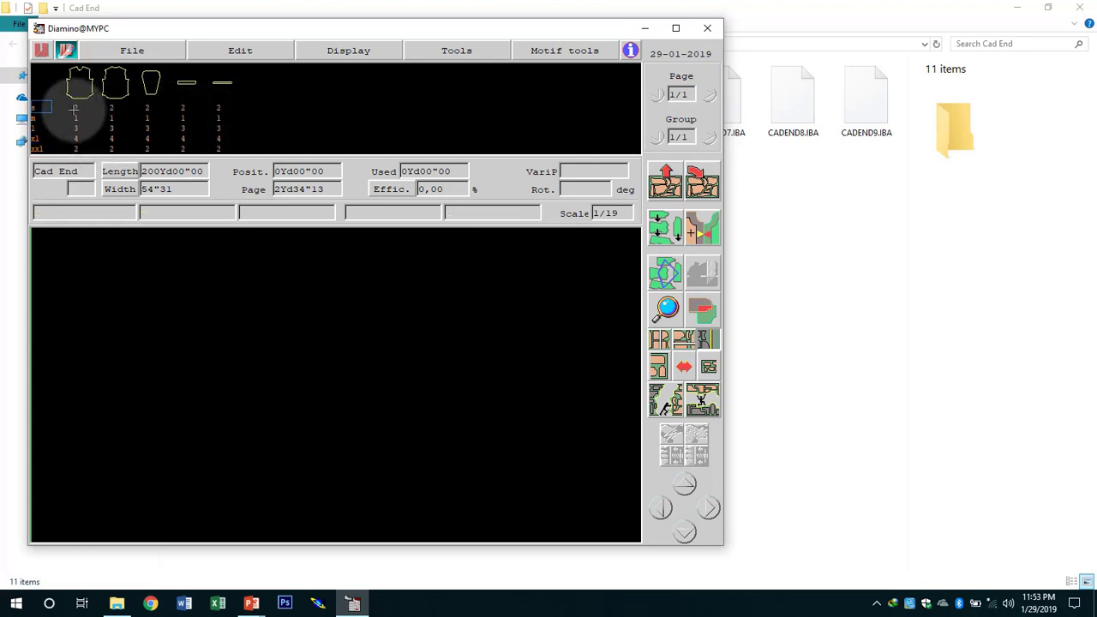
Place all CADEND4 pieces for sizes s through xxl on the marker.
left_click(75, 107)
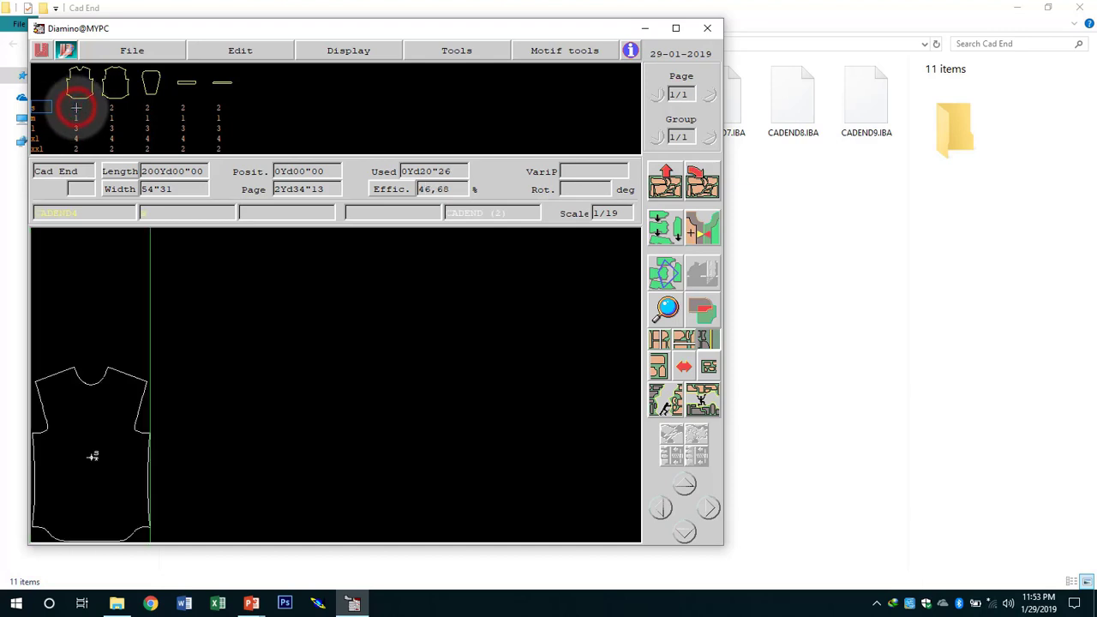
left_click(75, 107)
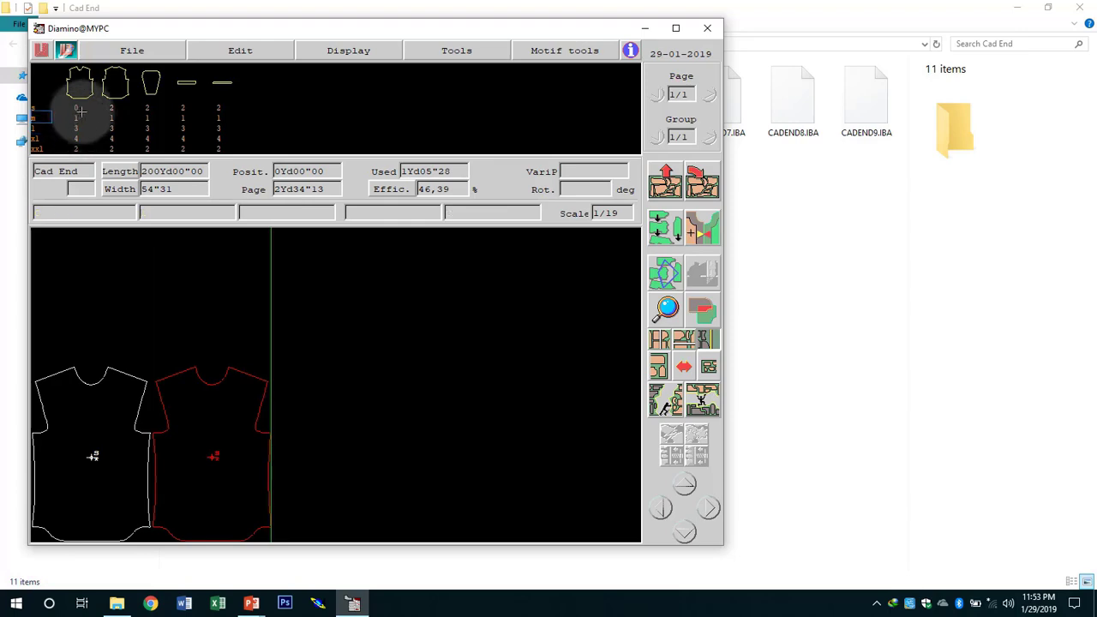
left_click(76, 117)
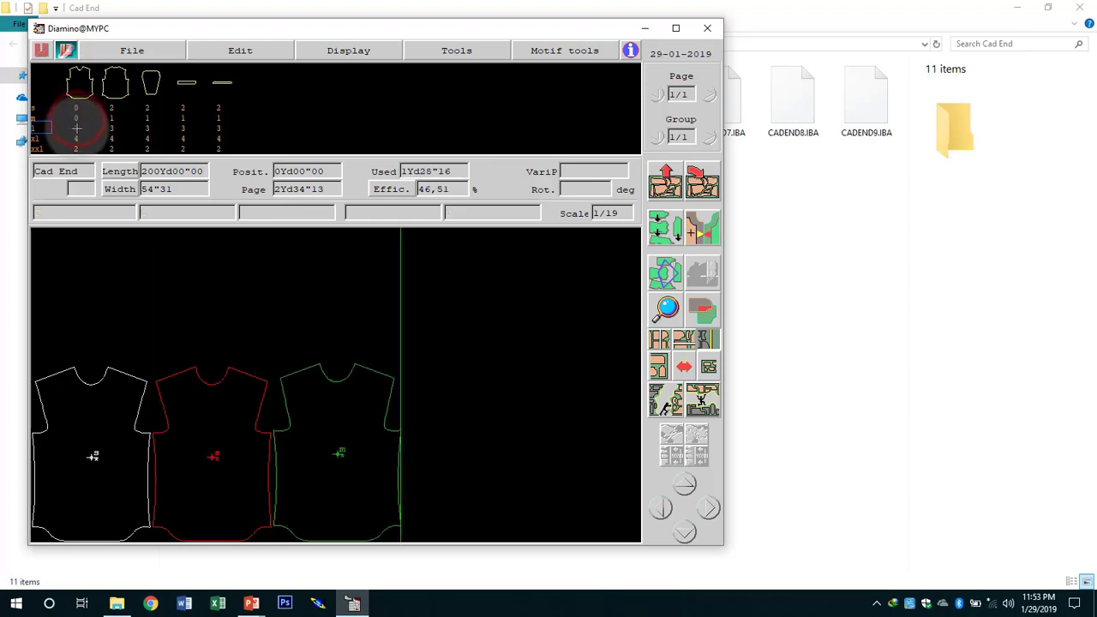
left_click(76, 128)
left_click(76, 128)
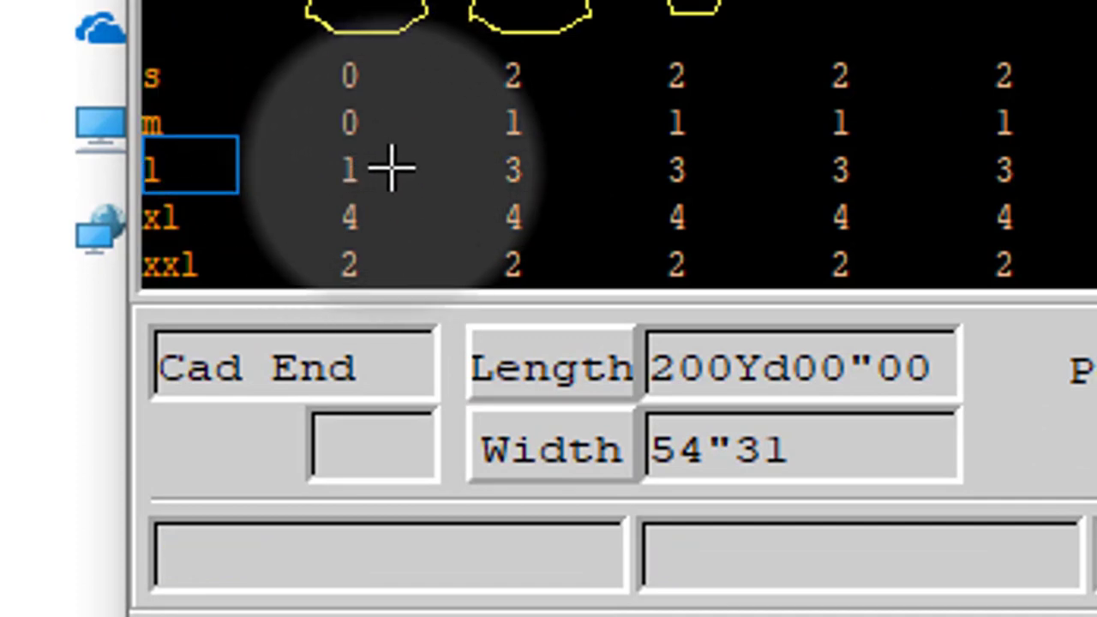
left_click(350, 171)
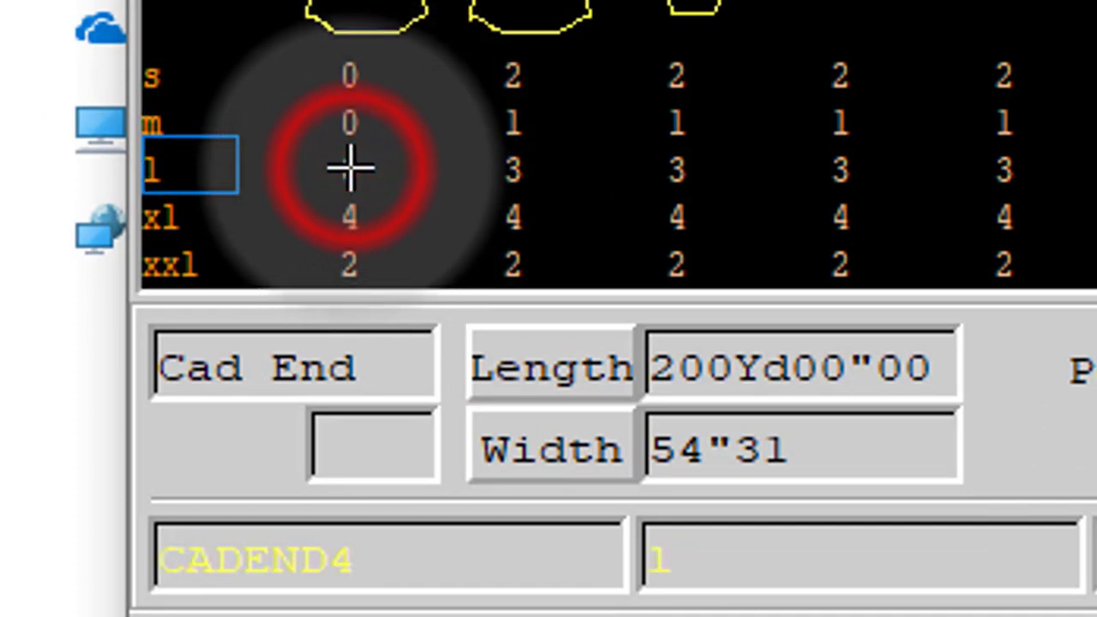
left_click(349, 221)
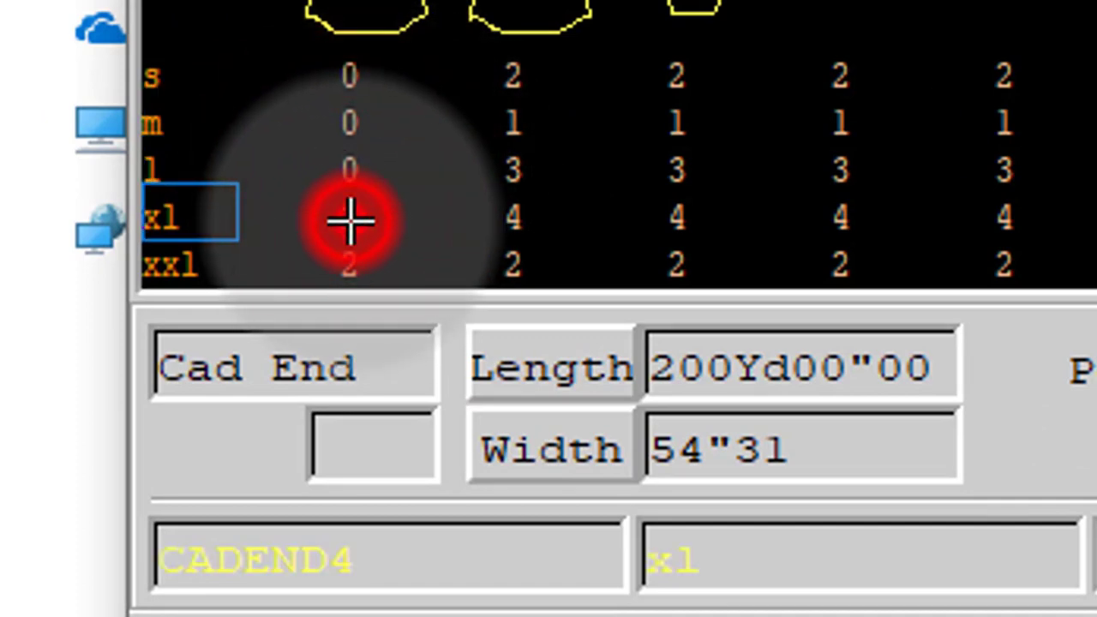
left_click(350, 266)
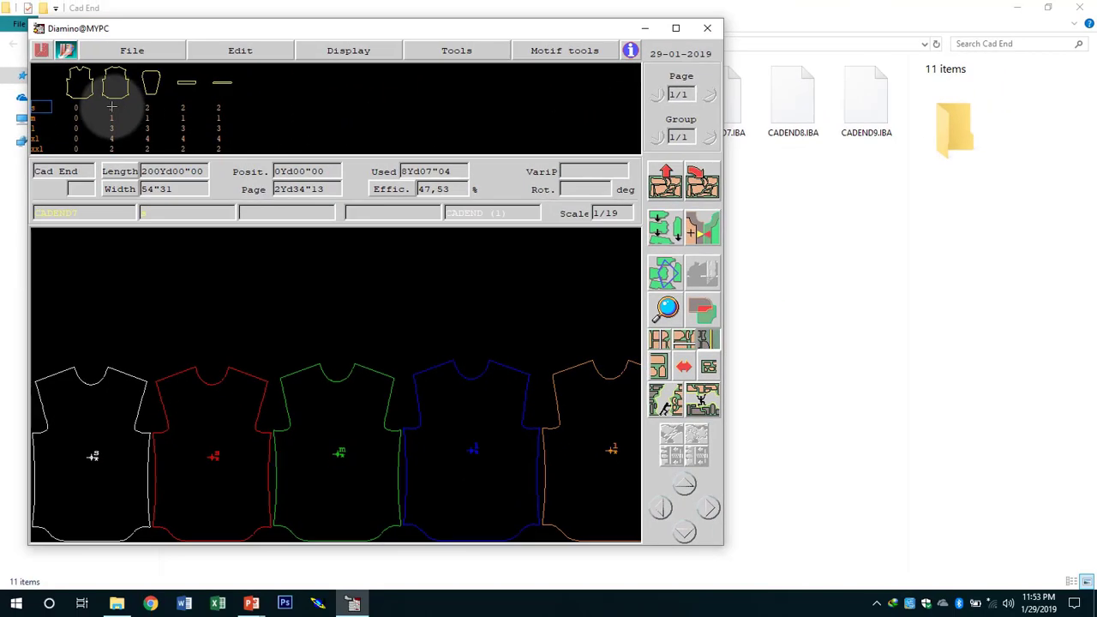
Place all CADEND7 pieces for sizes s through xxl.
left_click(111, 108)
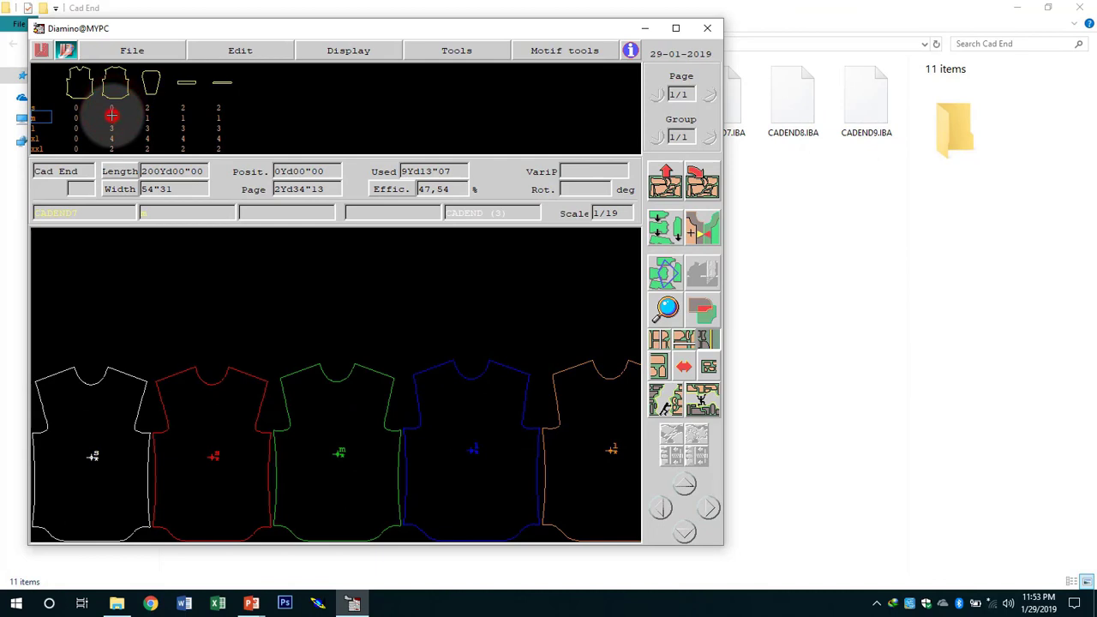
left_click(111, 119)
left_click(111, 128)
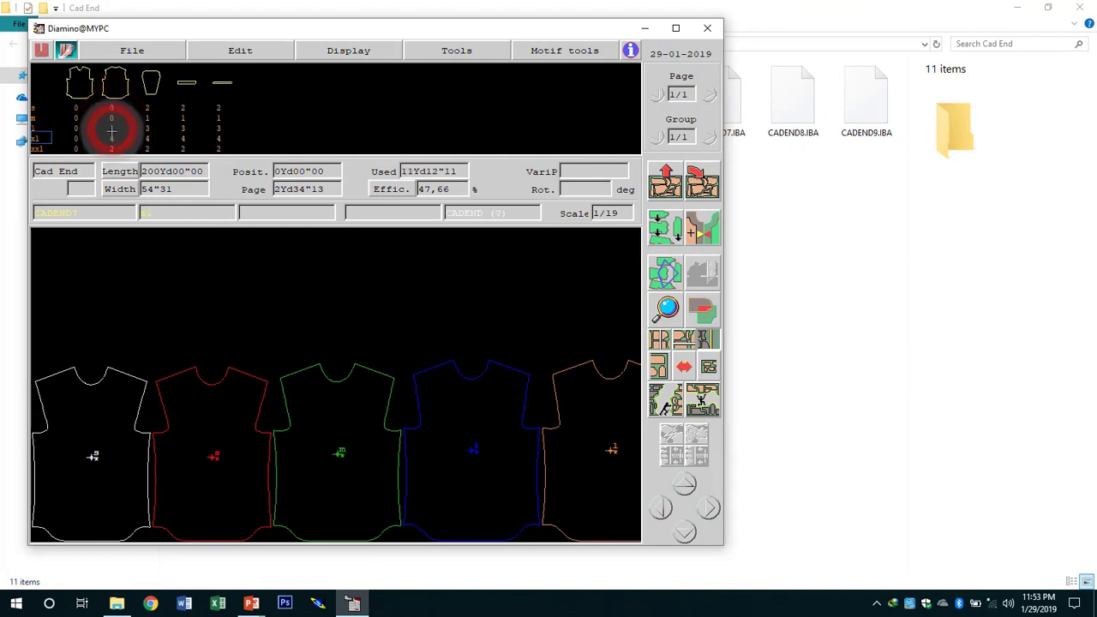
left_click(111, 129)
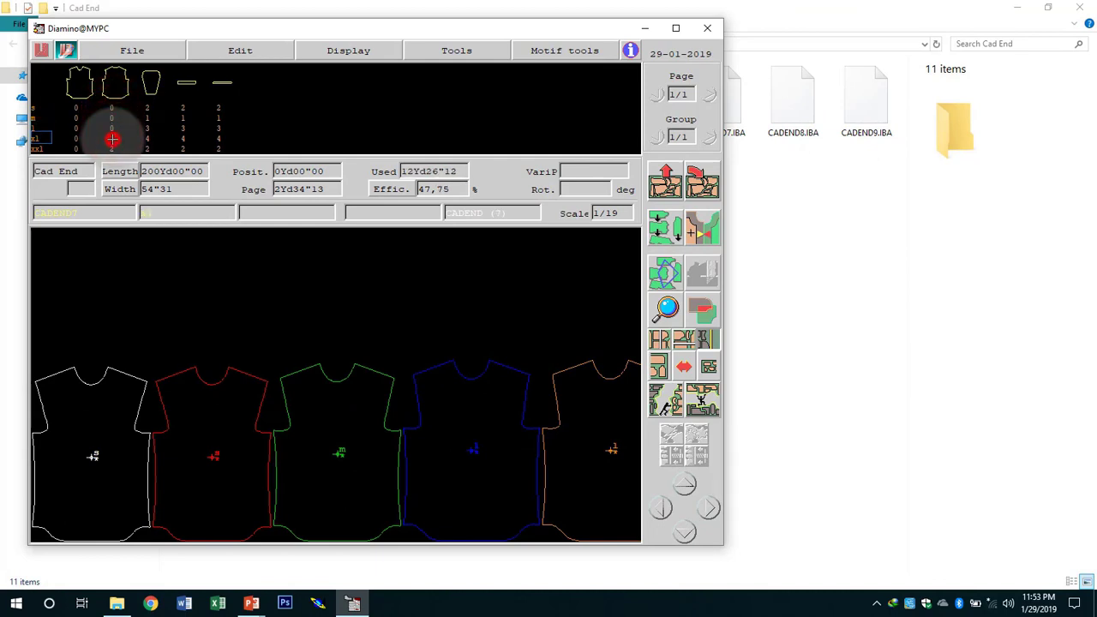
left_click(112, 139)
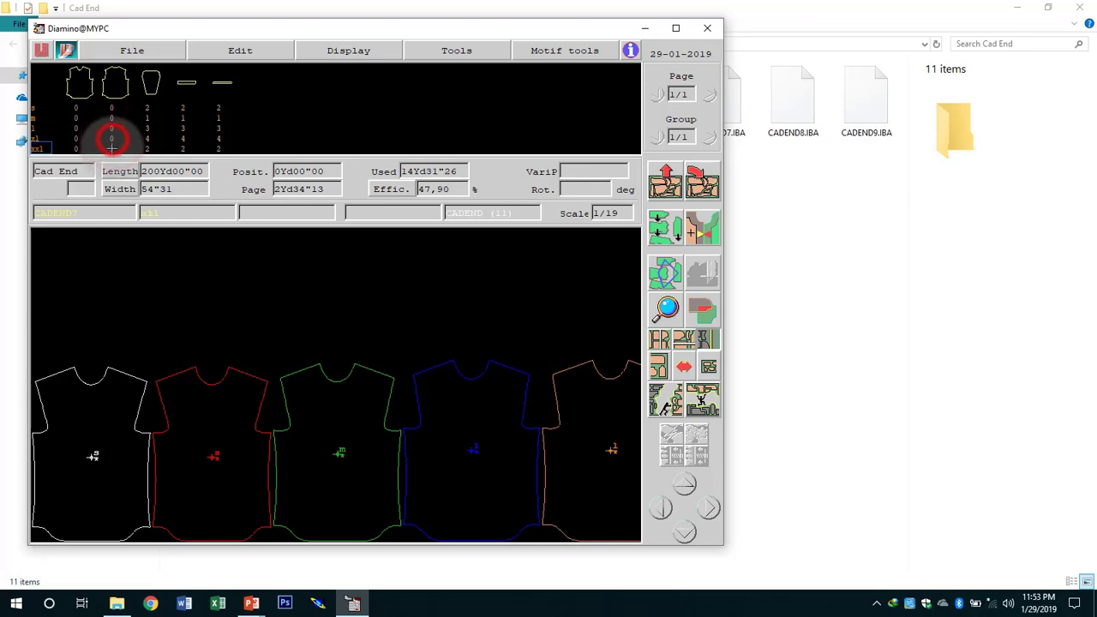
left_click(110, 150)
Place the third- and fourth-column pieces for every size from s to xxl.
left_click(148, 108)
left_click(147, 119)
left_click(147, 129)
left_click(147, 139)
left_click(147, 149)
left_click(182, 108)
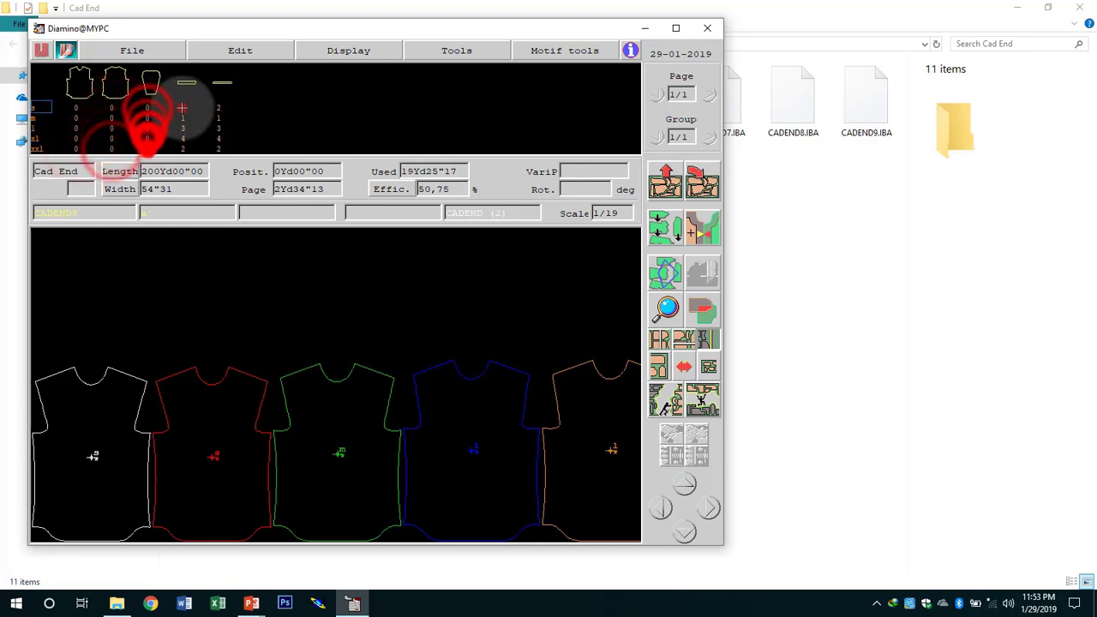
left_click(183, 118)
left_click(183, 129)
left_click(182, 138)
left_click(183, 149)
Place the last-column CADEND10 pieces for every size so all counts read 0.
left_click(219, 108)
left_click(219, 118)
left_click(218, 128)
left_click(219, 139)
left_click(218, 149)
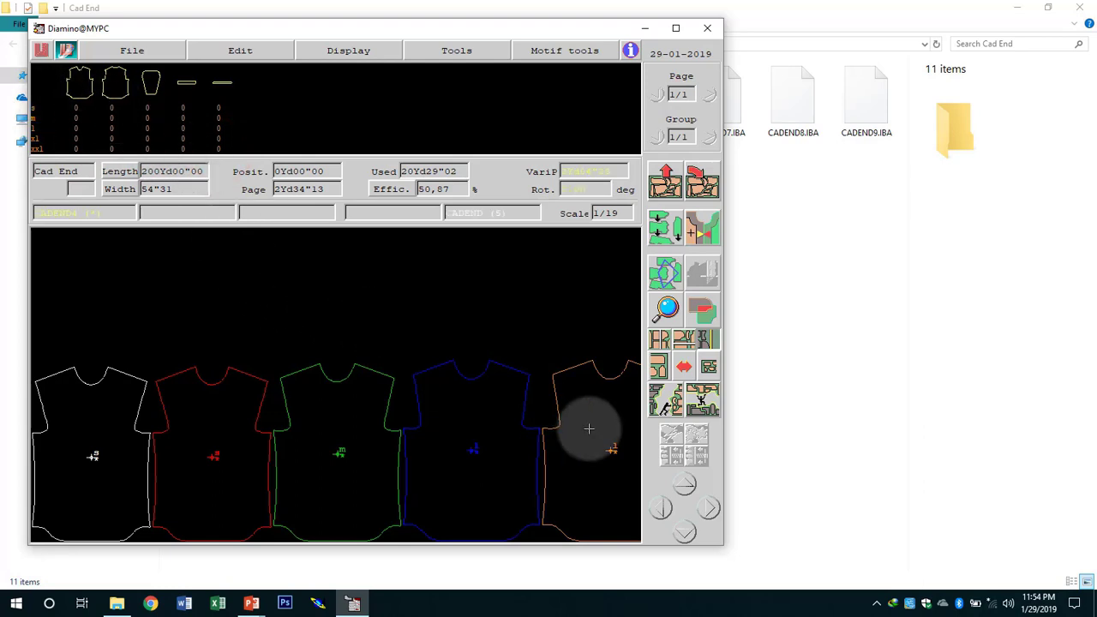
Pan the marker view right, back to the start, then to the end section of small pieces.
left_click(708, 510)
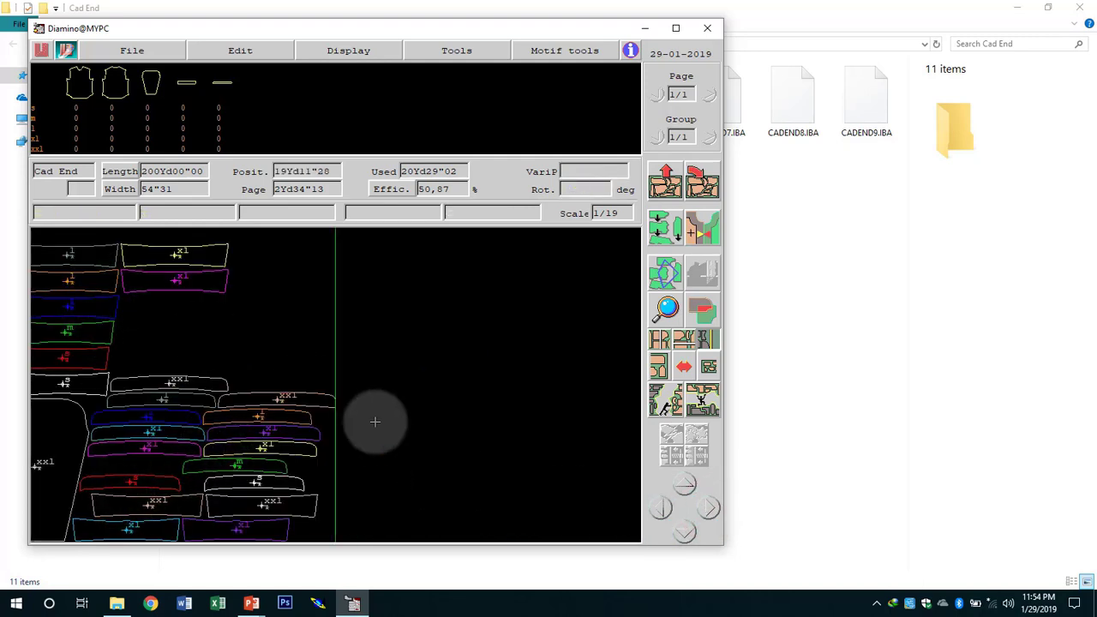
left_click(667, 506)
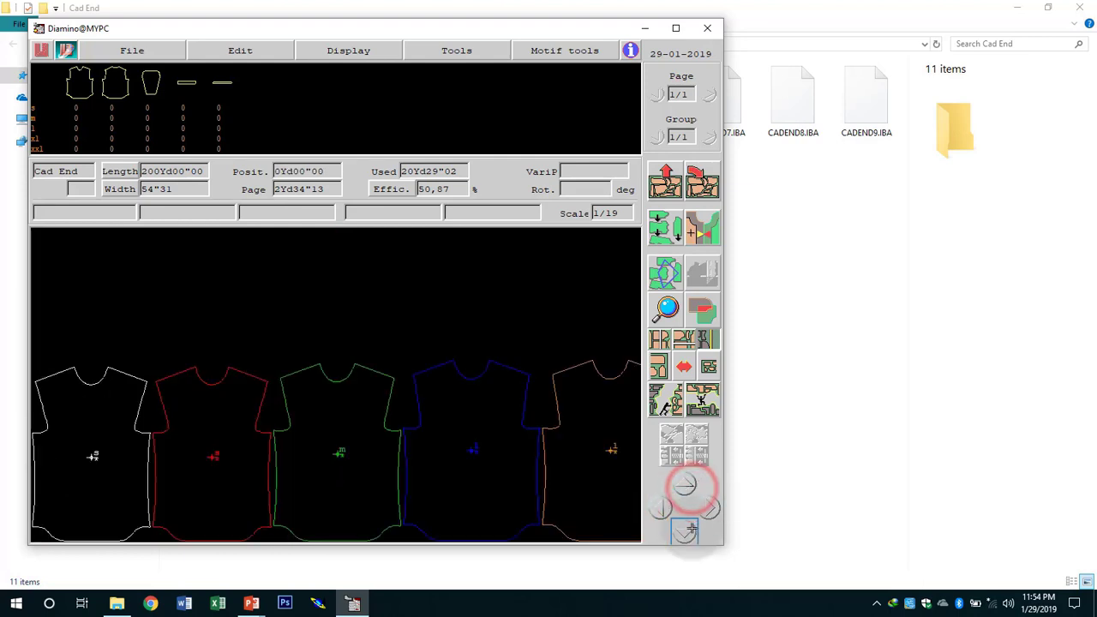
left_click(706, 514)
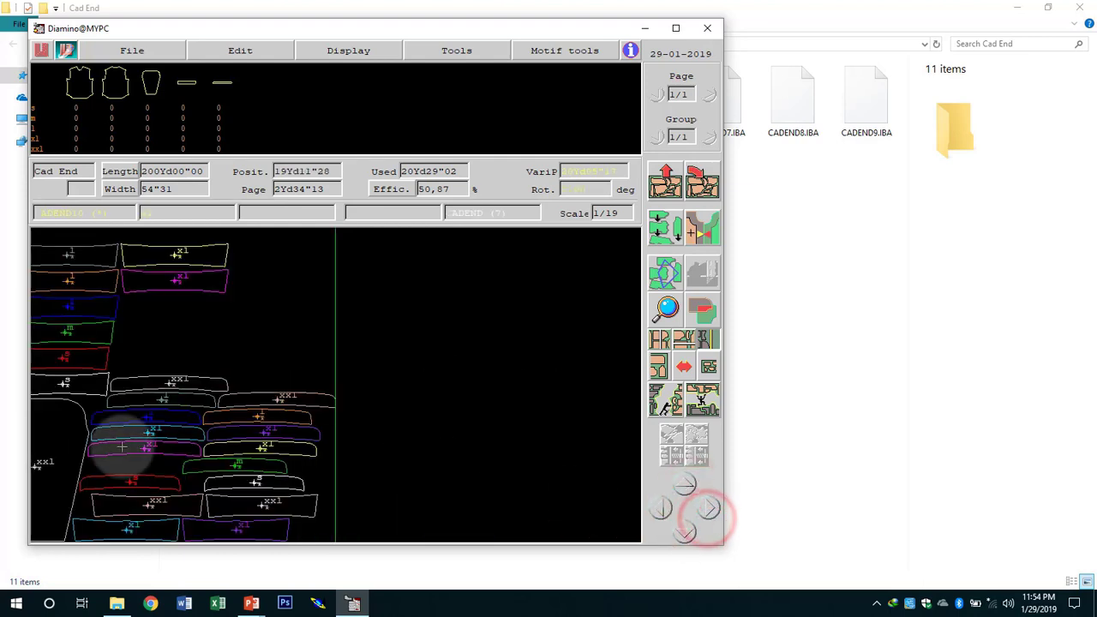